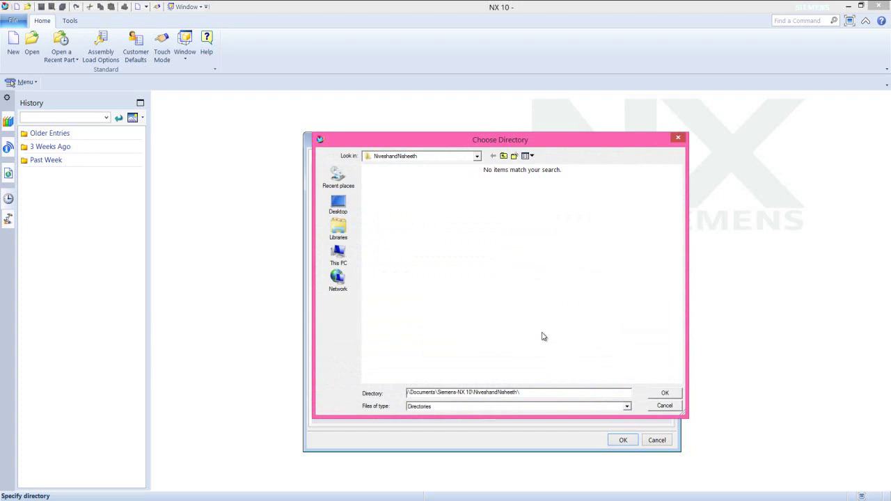
Create a folder named Tack Hammer as the save location and create the inch model Head.prt in it.
{"action": "left_click", "coordinate": [514, 156]}
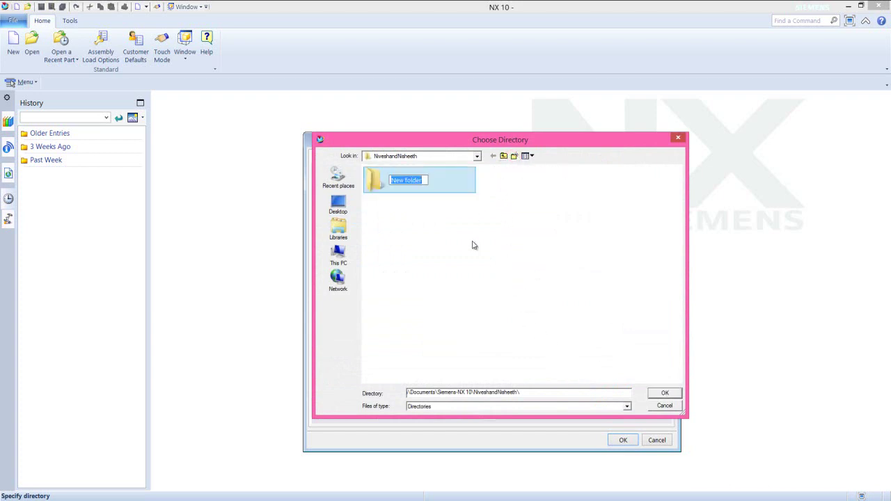
{"action": "type", "text": "T"}
{"action": "left_click", "coordinate": [472, 244]}
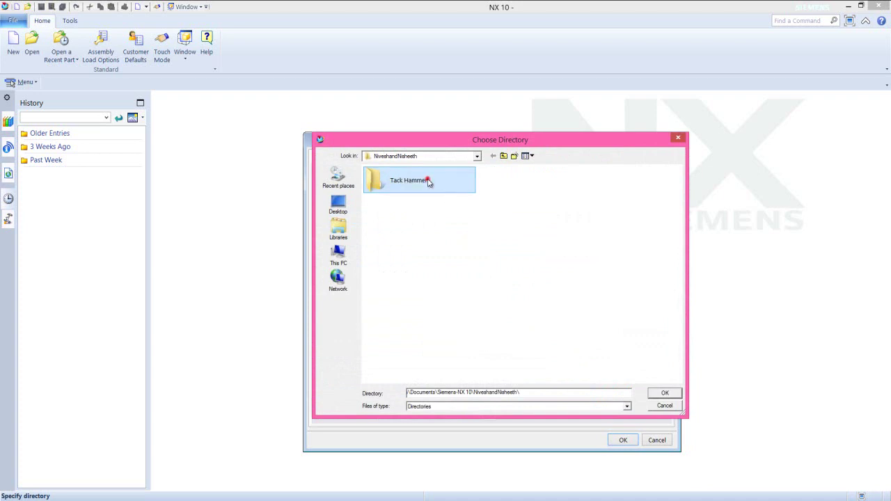
{"action": "double_click", "coordinate": [433, 185]}
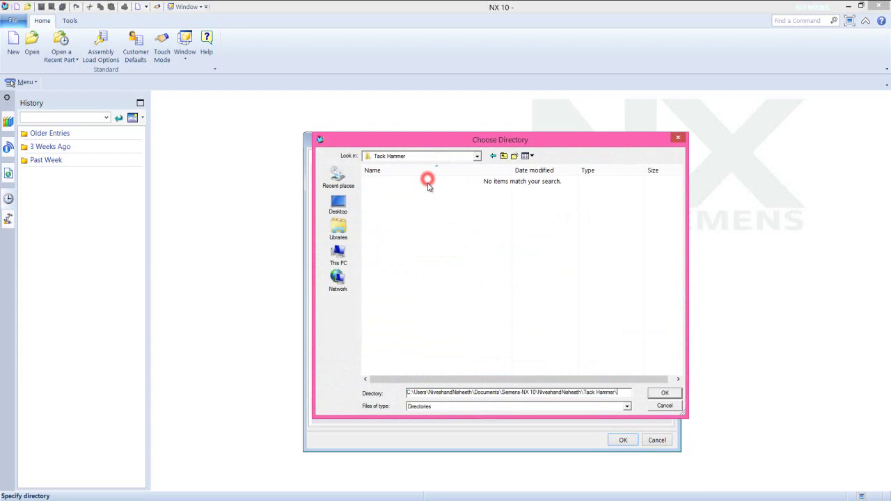
{"action": "left_click", "coordinate": [665, 393]}
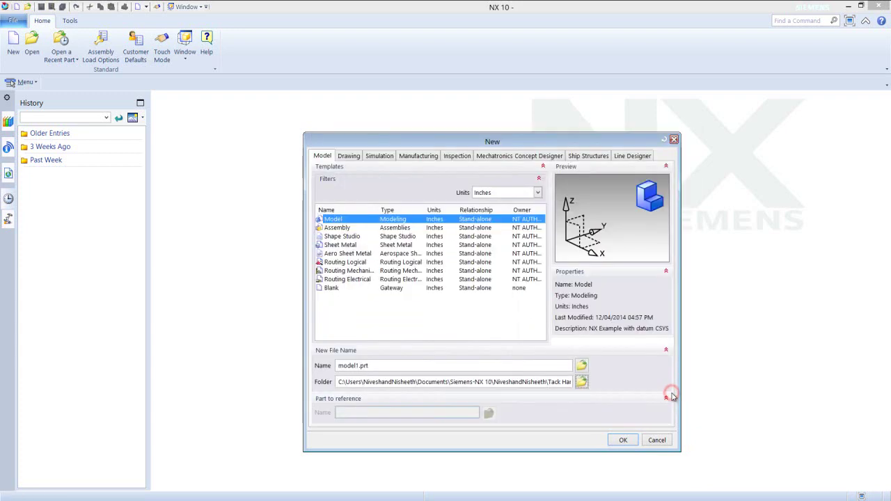
{"action": "left_click", "coordinate": [338, 366]}
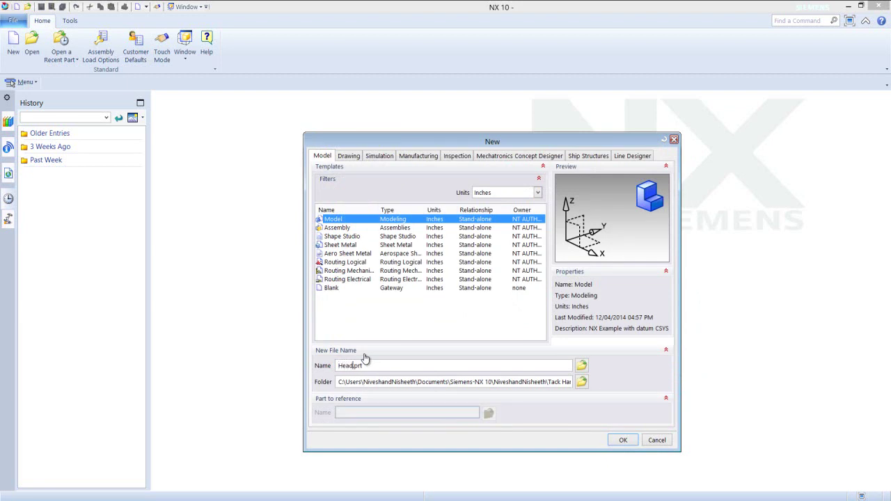
{"action": "left_click", "coordinate": [624, 441]}
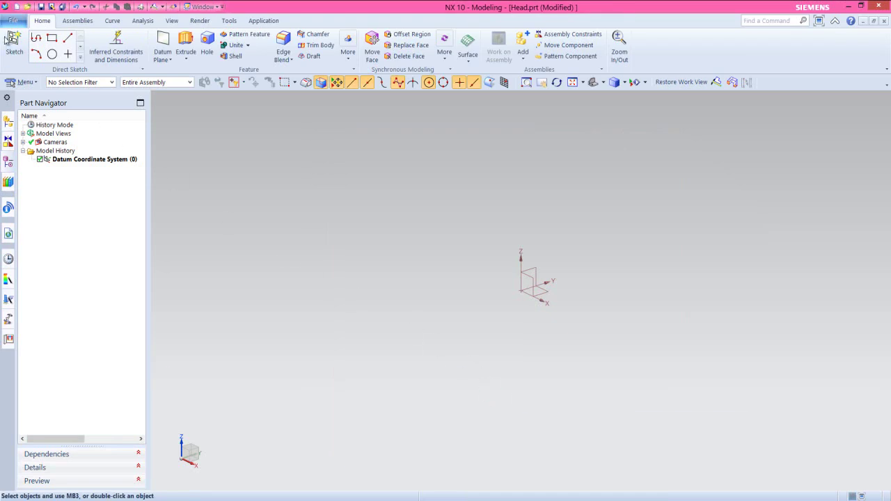
Start a sketch on the existing YZ datum plane and orient the view to it.
{"action": "left_click", "coordinate": [14, 44]}
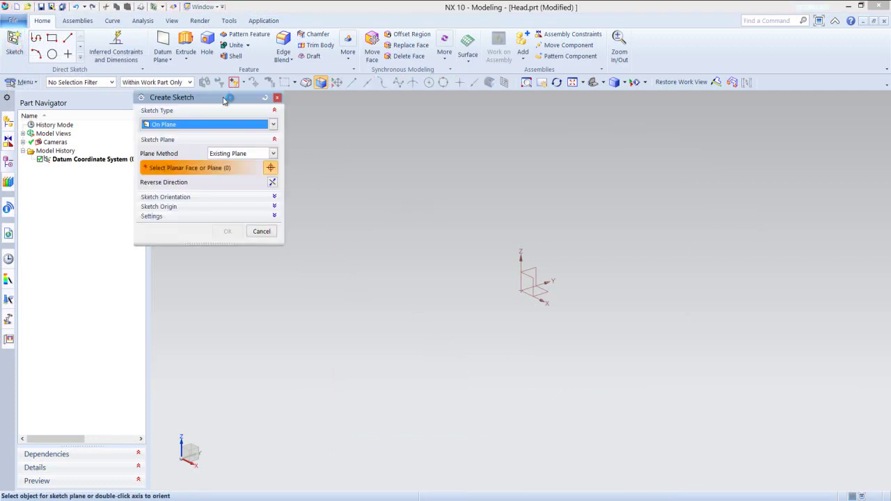
{"action": "left_click_drag", "start_coordinate": [216, 98], "coordinate": [234, 99]}
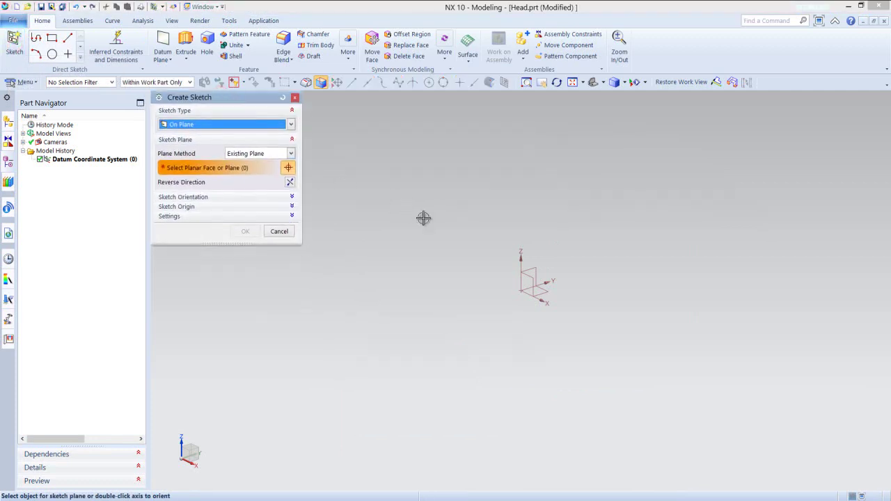
{"action": "left_click", "coordinate": [533, 267]}
{"action": "left_click", "coordinate": [245, 232]}
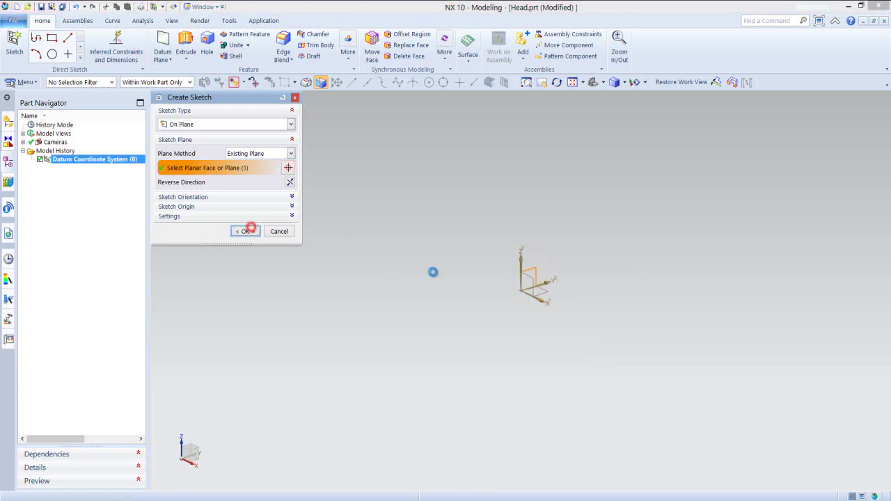
{"action": "right_click", "coordinate": [475, 231]}
{"action": "left_click", "coordinate": [513, 257]}
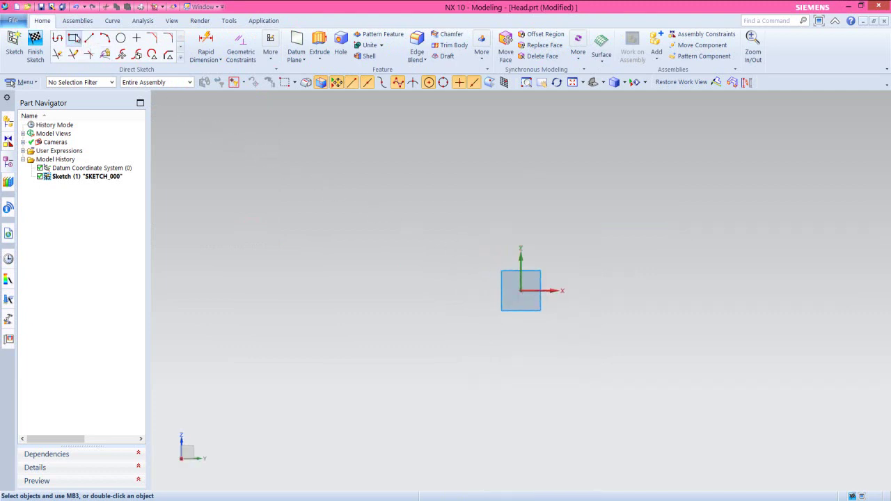
Sketch a rectangle from its center at the origin, about 4.8 in wide and 3.2 in high.
{"action": "left_click", "coordinate": [73, 38]}
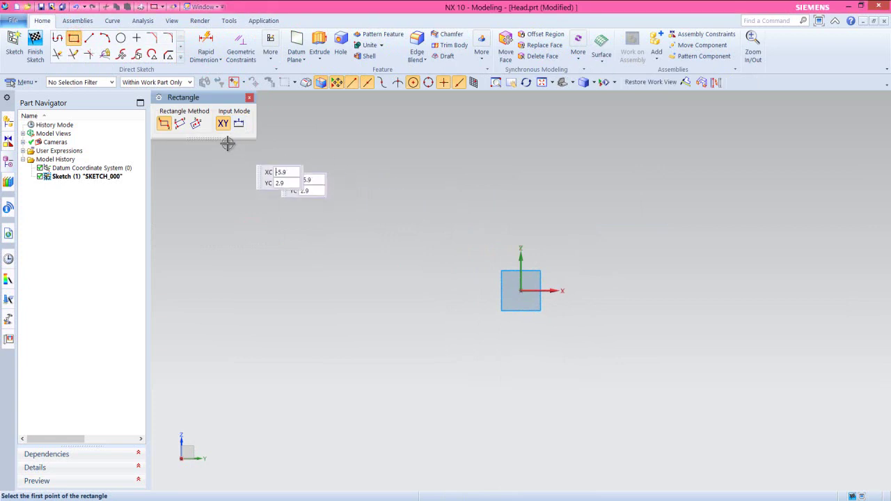
{"action": "left_click", "coordinate": [195, 123]}
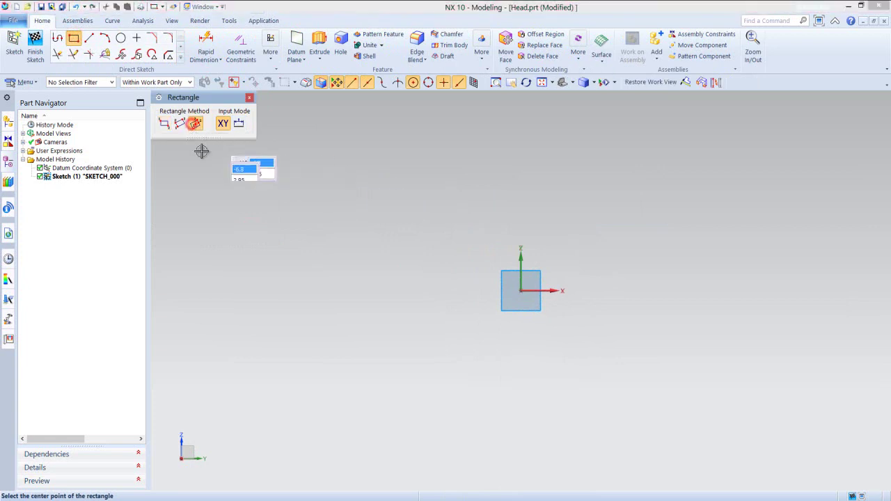
{"action": "left_click", "coordinate": [524, 294]}
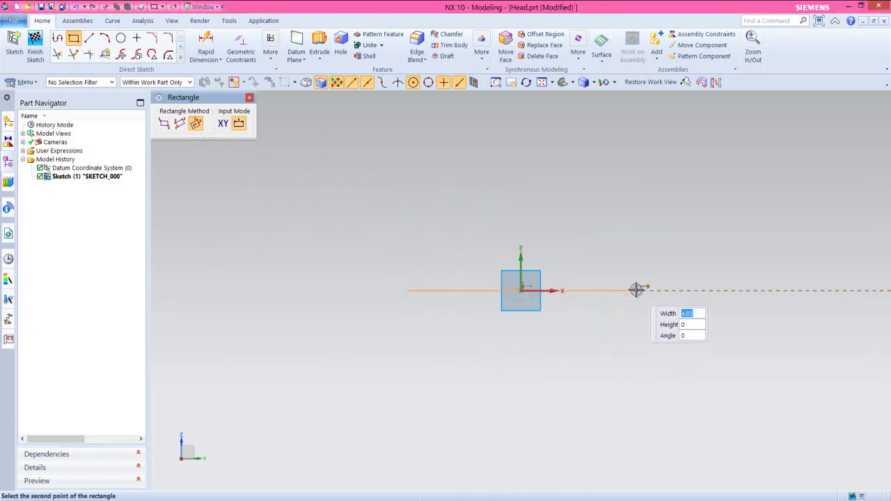
{"action": "left_click", "coordinate": [641, 211]}
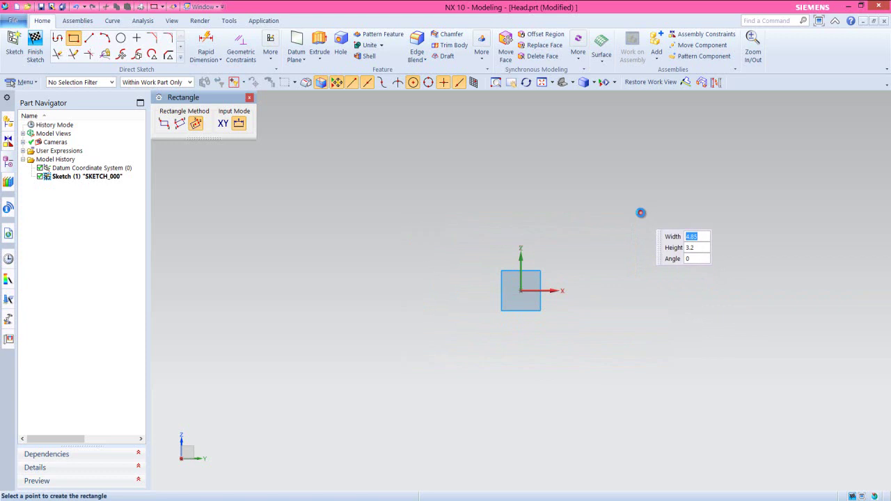
{"action": "right_click", "coordinate": [548, 187]}
{"action": "left_click", "coordinate": [586, 214]}
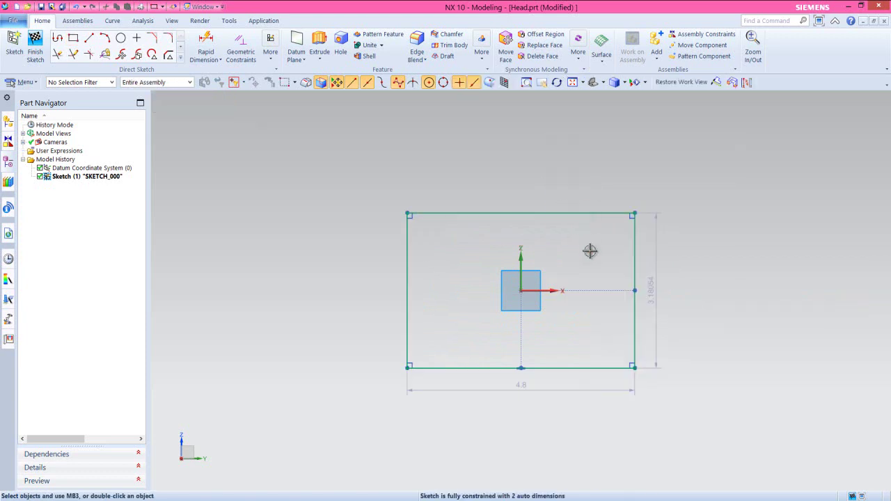
Set the rectangle's height to 0.375 in and its width to 0.75 in.
{"action": "left_click", "coordinate": [652, 289]}
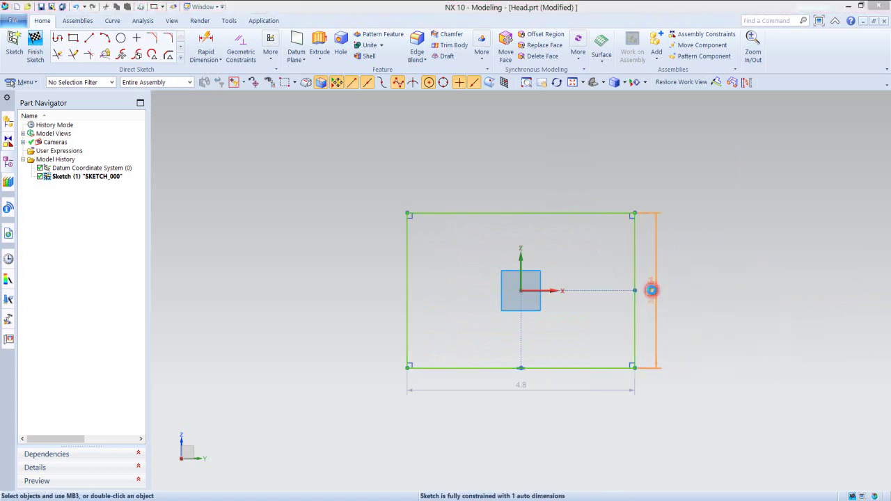
{"action": "double_click", "coordinate": [651, 290]}
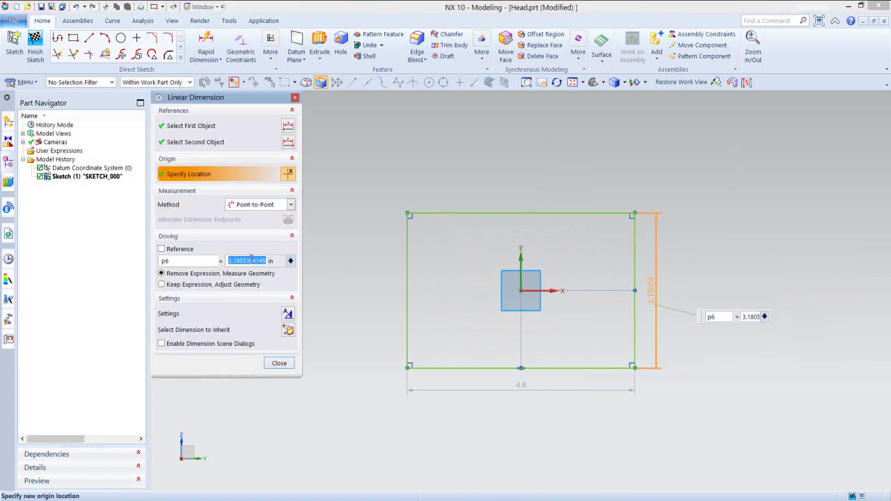
{"action": "type", "text": ".375"}
{"action": "key", "text": "Return"}
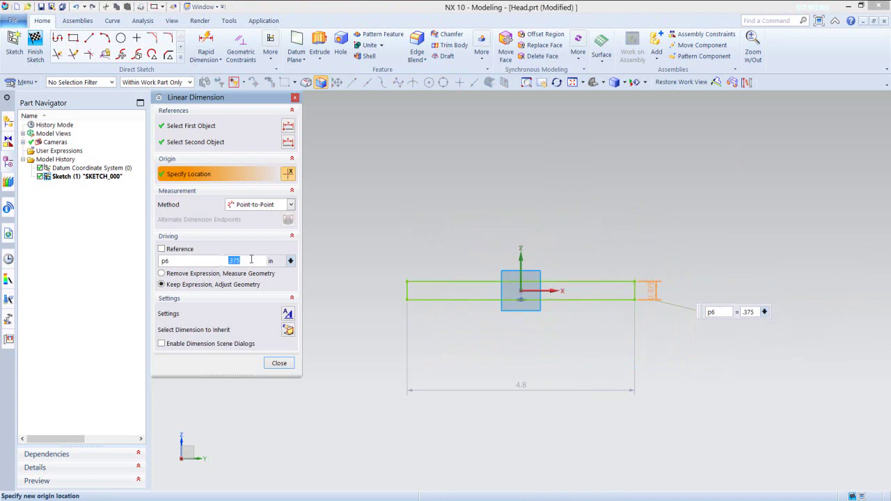
{"action": "left_click", "coordinate": [522, 388]}
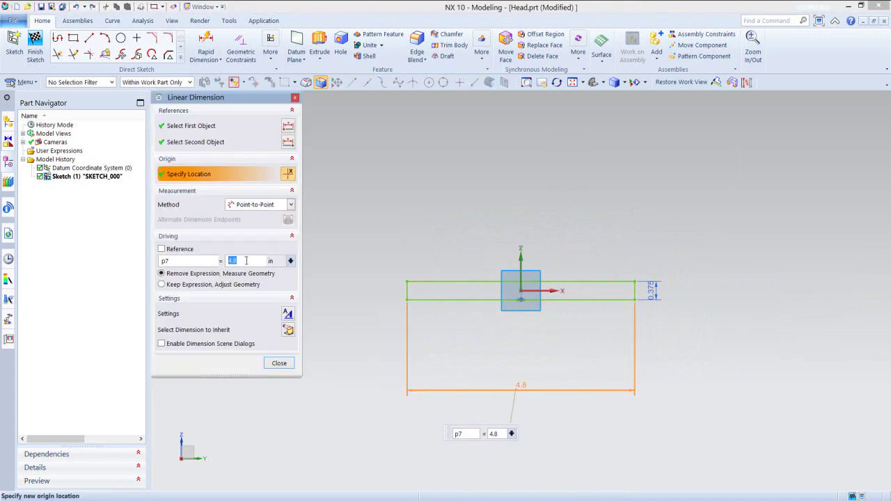
{"action": "key", "text": "Return"}
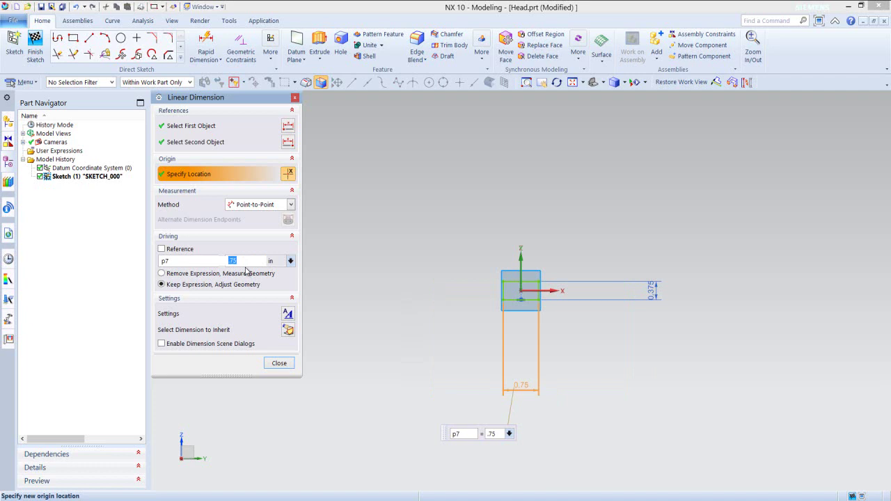
{"action": "left_click", "coordinate": [279, 363]}
Move the width and height dimensions closer to the resized rectangle.
{"action": "left_click_drag", "start_coordinate": [524, 389], "coordinate": [521, 315]}
{"action": "left_click_drag", "start_coordinate": [654, 284], "coordinate": [571, 291]}
{"action": "left_click", "coordinate": [578, 202]}
{"action": "left_click", "coordinate": [573, 82]}
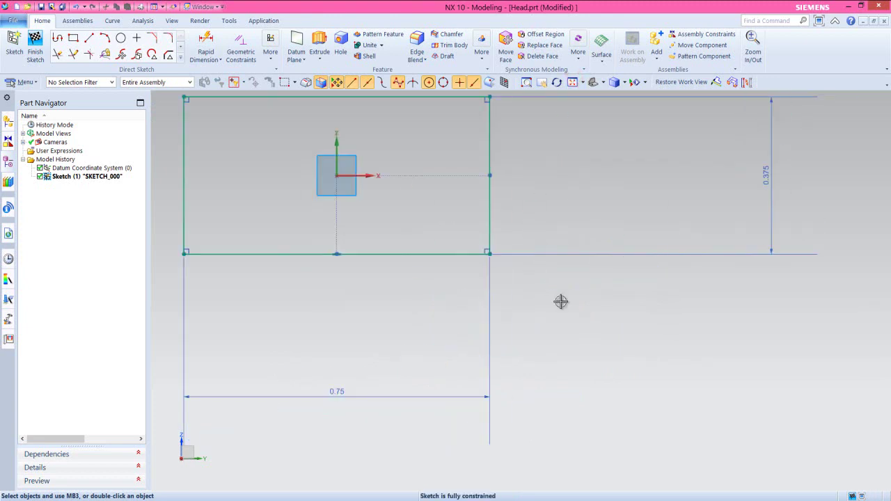
Offset the rectangle's connected curves inward by 0.094 in, making one copy.
{"action": "left_click", "coordinate": [180, 59]}
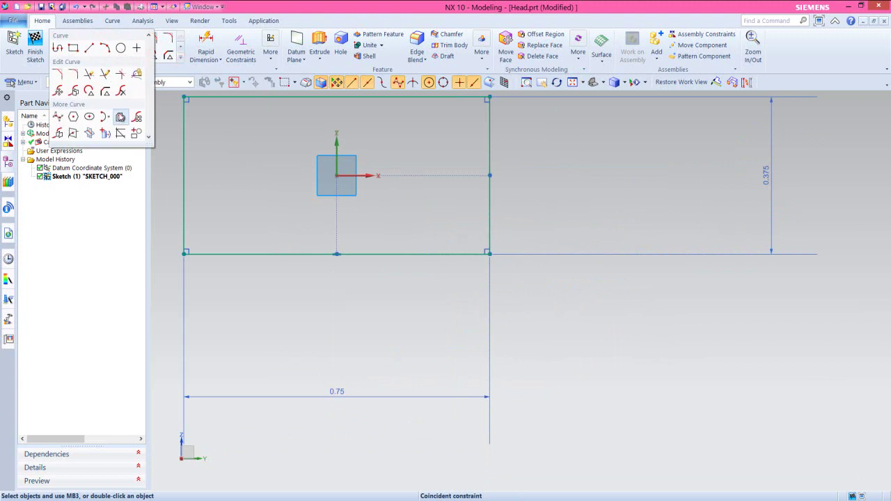
{"action": "left_click", "coordinate": [120, 118]}
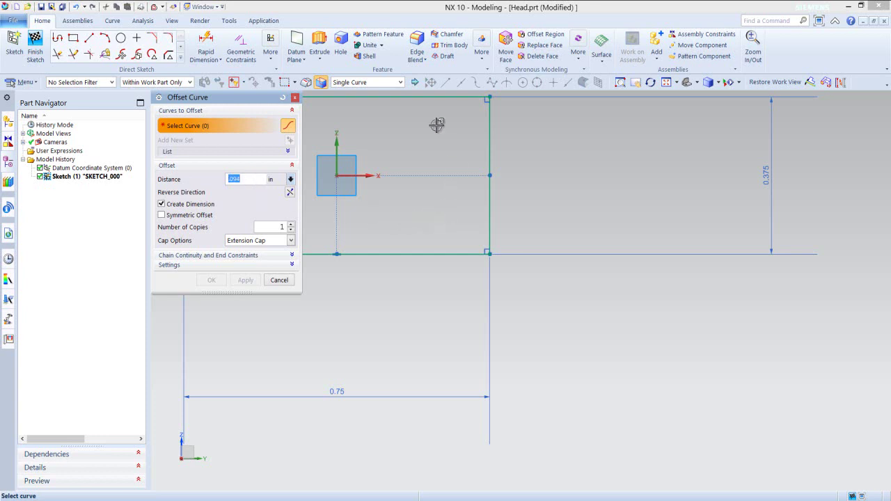
{"action": "left_click", "coordinate": [401, 83]}
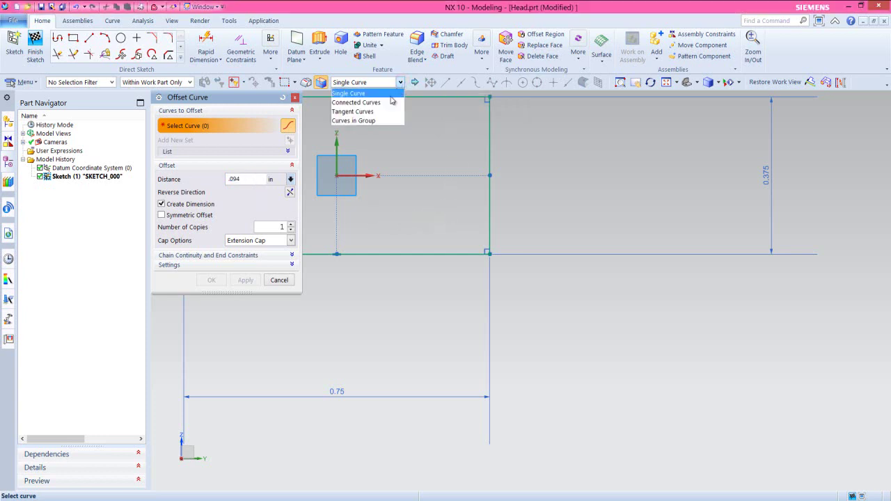
{"action": "left_click", "coordinate": [376, 102]}
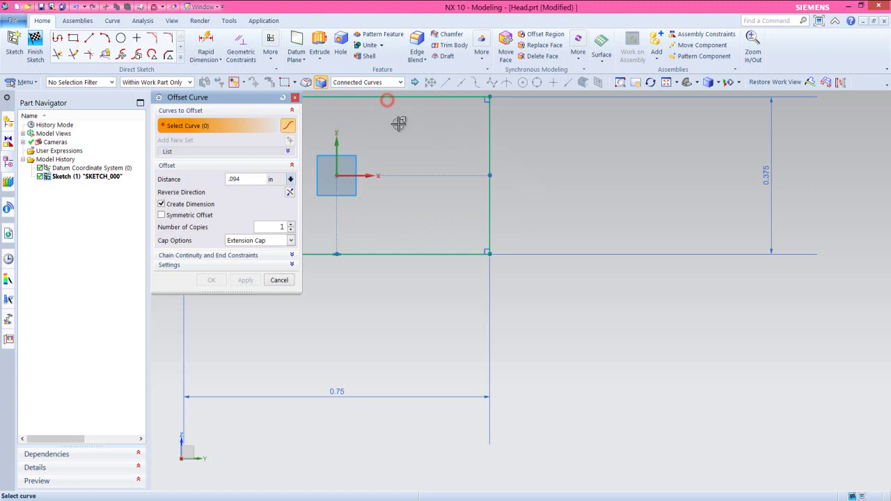
{"action": "left_click", "coordinate": [490, 139]}
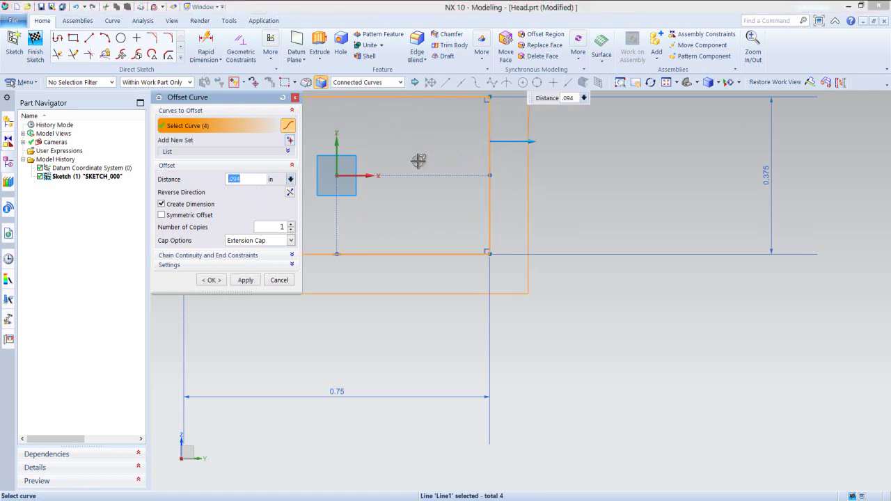
{"action": "left_click", "coordinate": [291, 193]}
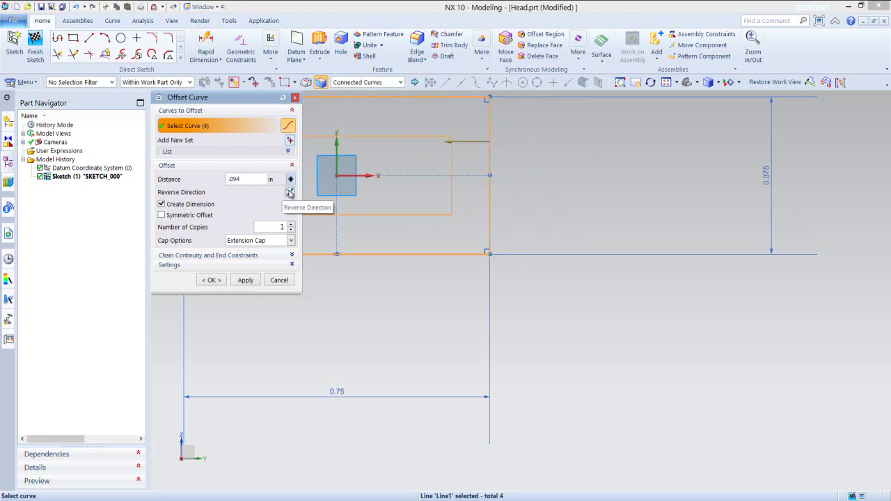
{"action": "left_click", "coordinate": [211, 279]}
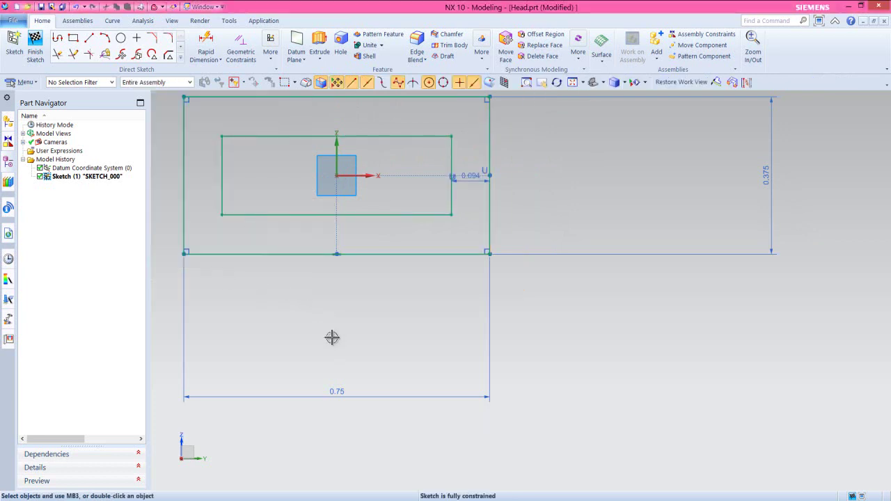
Rearrange the width, height and offset dimensions so they sit neatly beside the two rectangles.
{"action": "left_click_drag", "start_coordinate": [336, 389], "coordinate": [326, 294]}
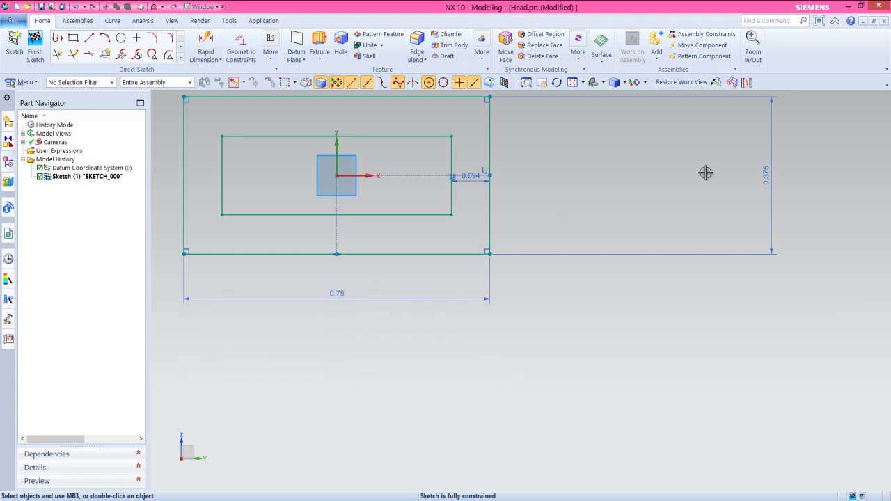
{"action": "mouse_move", "coordinate": [761, 174]}
{"action": "left_mouse_down"}
{"action": "mouse_move", "coordinate": [474, 175]}
{"action": "mouse_move", "coordinate": [463, 124]}
{"action": "left_mouse_up"}
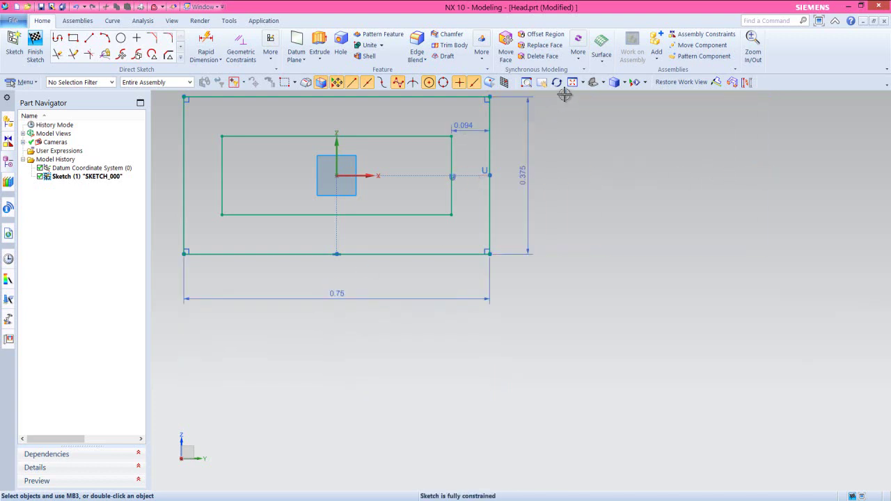
{"action": "left_click", "coordinate": [572, 83]}
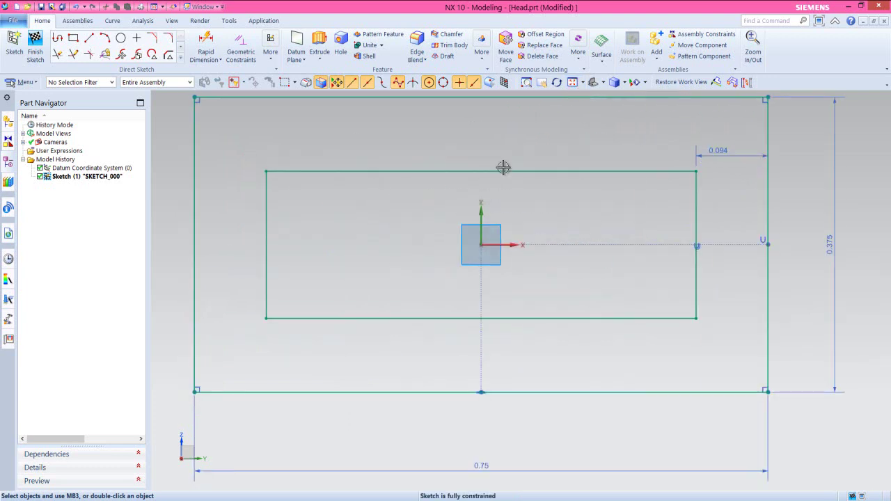
Finish the sketch of the two nested rectangles and save the Head part.
{"action": "right_click", "coordinate": [533, 143]}
{"action": "left_click", "coordinate": [555, 152]}
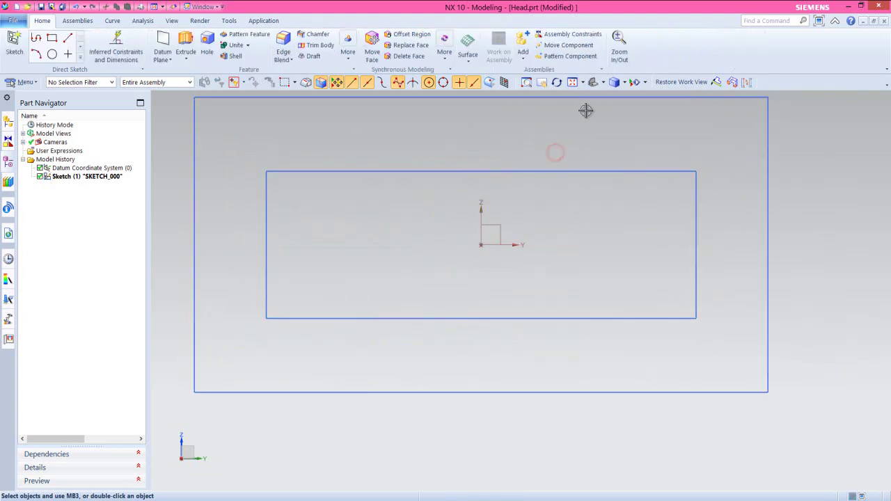
{"action": "left_click", "coordinate": [602, 83]}
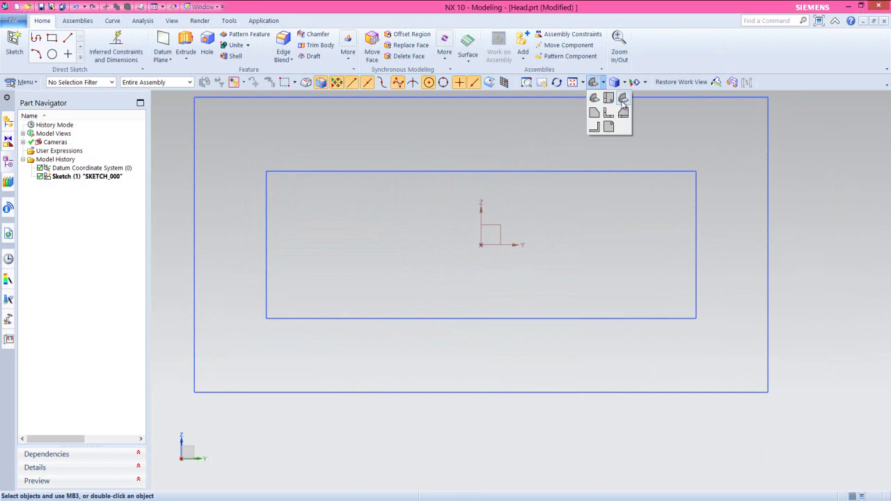
{"action": "left_click", "coordinate": [623, 99]}
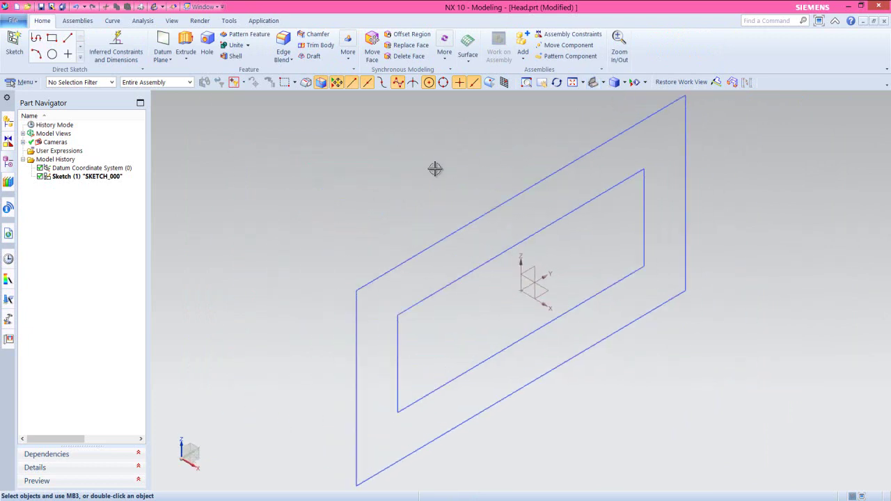
{"action": "left_click", "coordinate": [40, 7]}
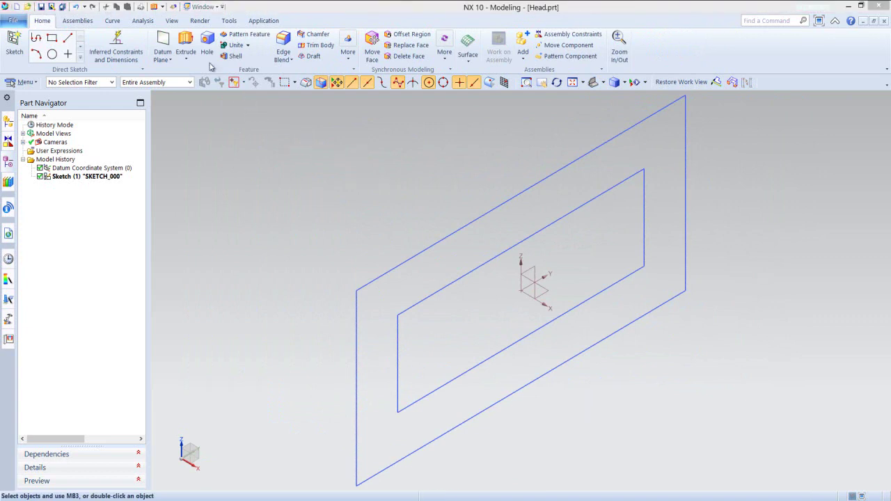
Extrude the region between the two nested rectangles symmetrically, using a distance of 0.375/2 in on each side of the sketch.
{"action": "left_click", "coordinate": [186, 41]}
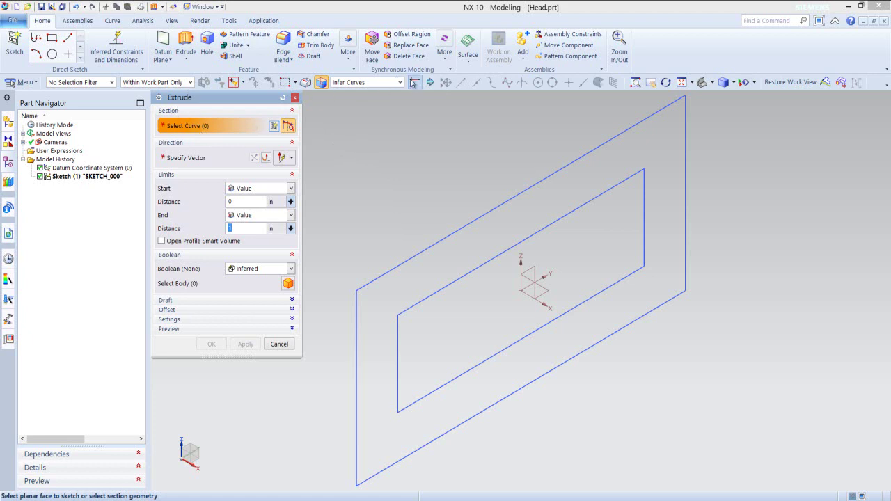
{"action": "left_click", "coordinate": [401, 83]}
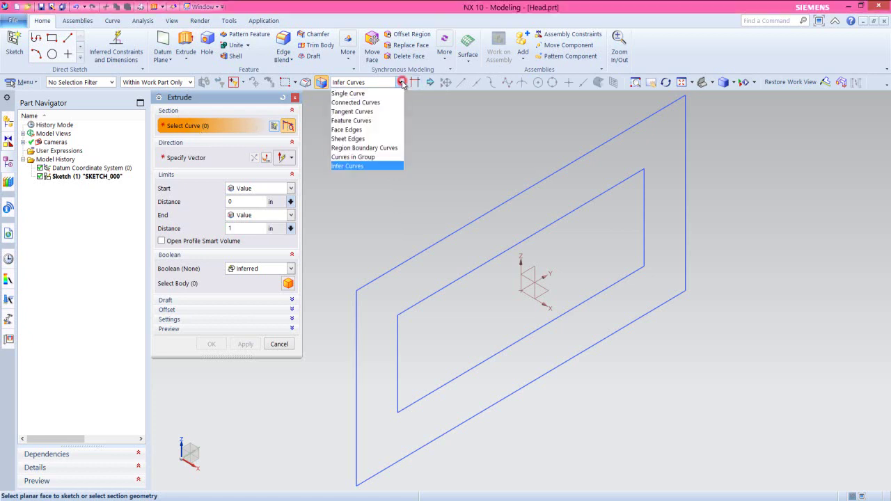
{"action": "left_click", "coordinate": [368, 149]}
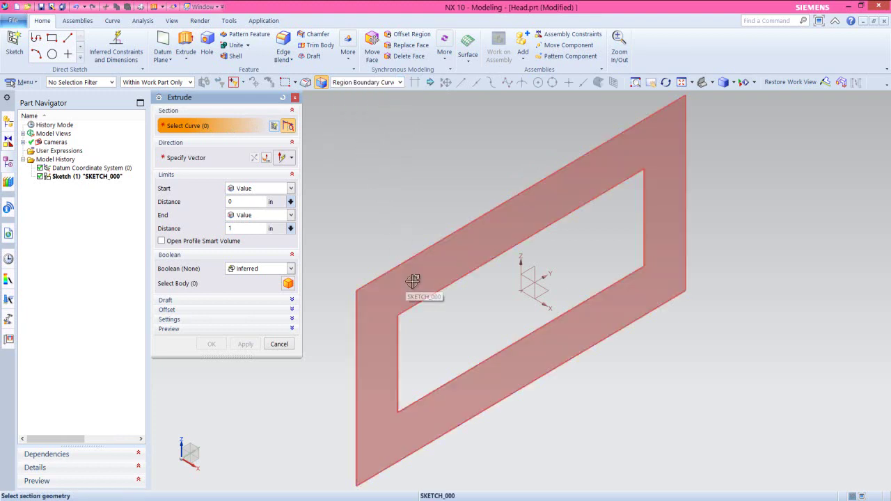
{"action": "left_click", "coordinate": [412, 280]}
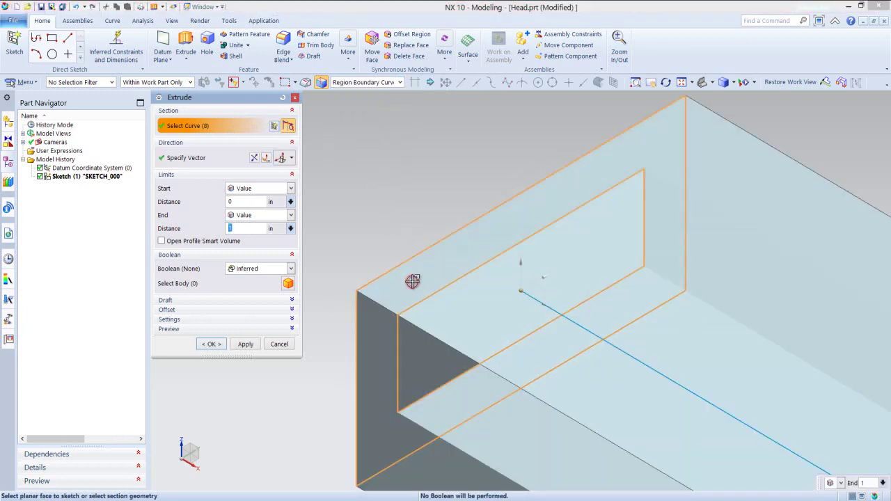
{"action": "left_click", "coordinate": [252, 97]}
{"action": "left_click", "coordinate": [249, 101]}
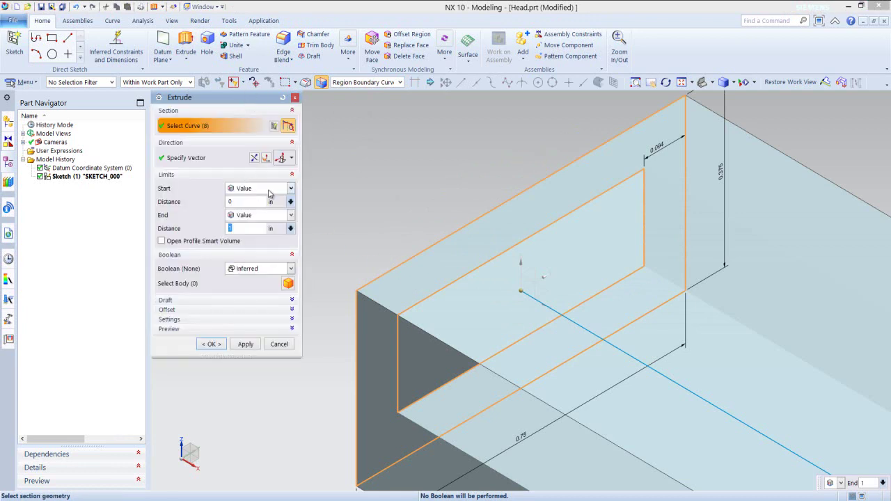
{"action": "left_click", "coordinate": [290, 190]}
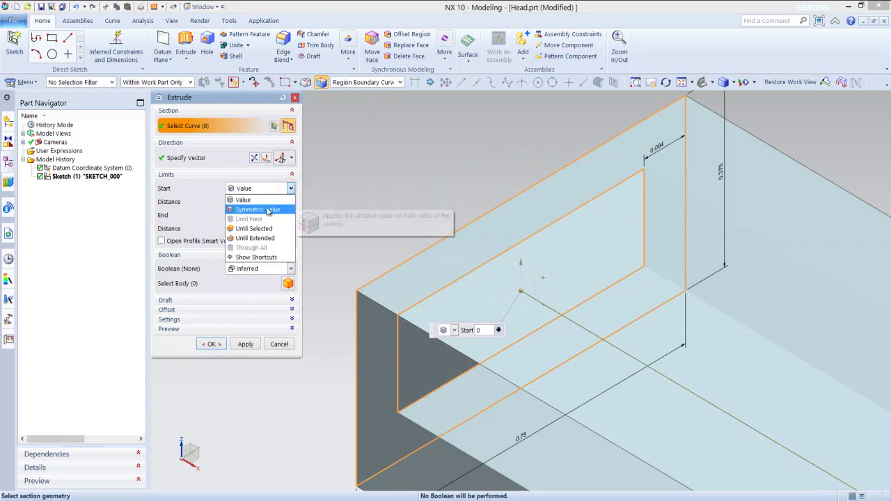
{"action": "left_click", "coordinate": [267, 209]}
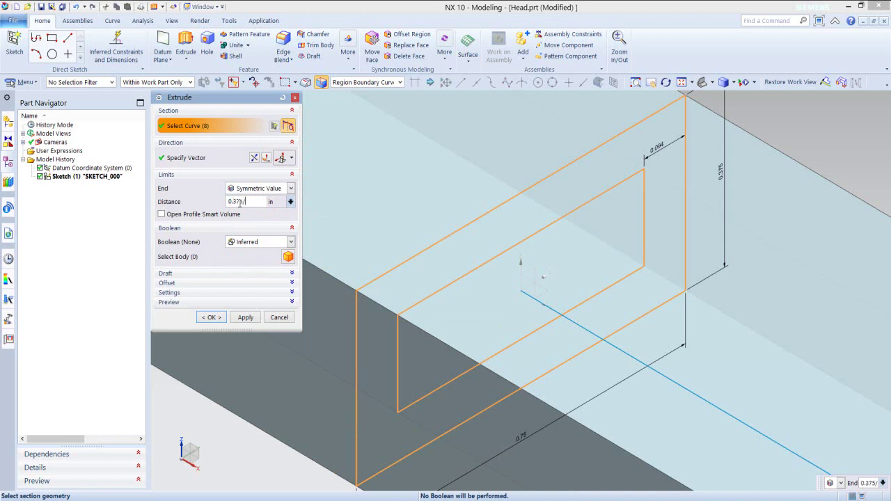
{"action": "key", "text": "Return"}
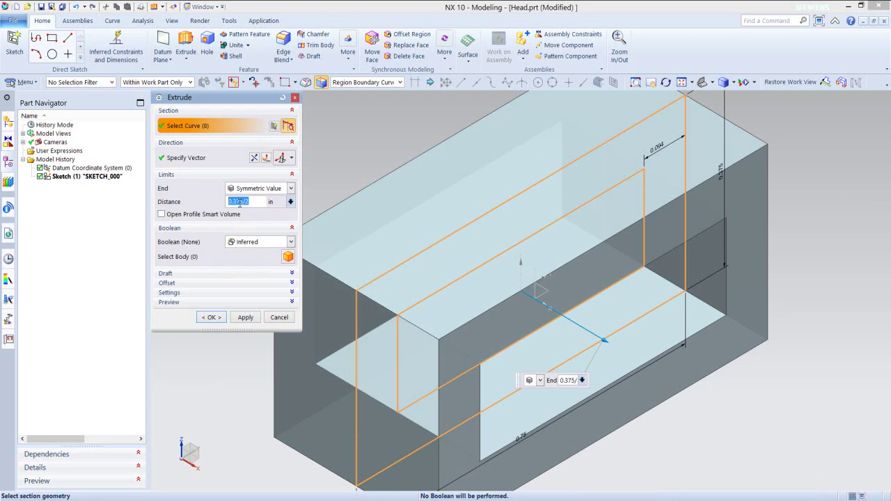
{"action": "left_click", "coordinate": [213, 317]}
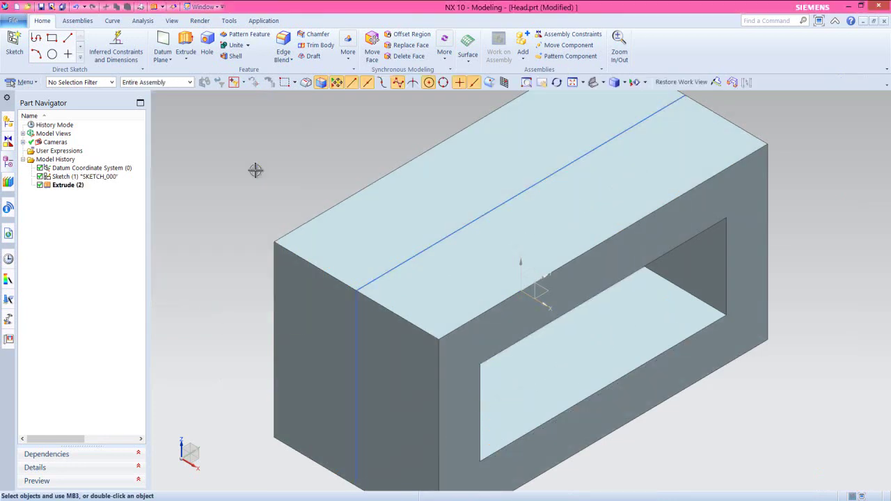
Hide the nested rectangles sketch and save the Head part.
{"action": "left_click", "coordinate": [572, 82]}
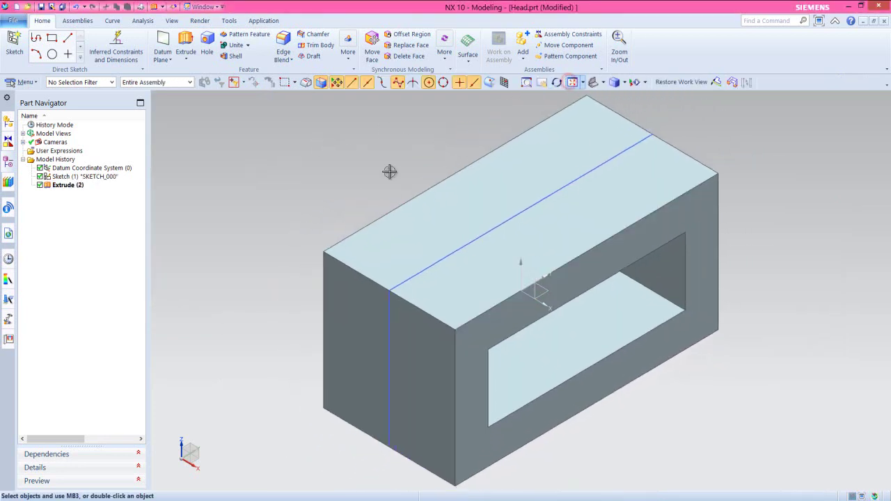
{"action": "left_click", "coordinate": [397, 282]}
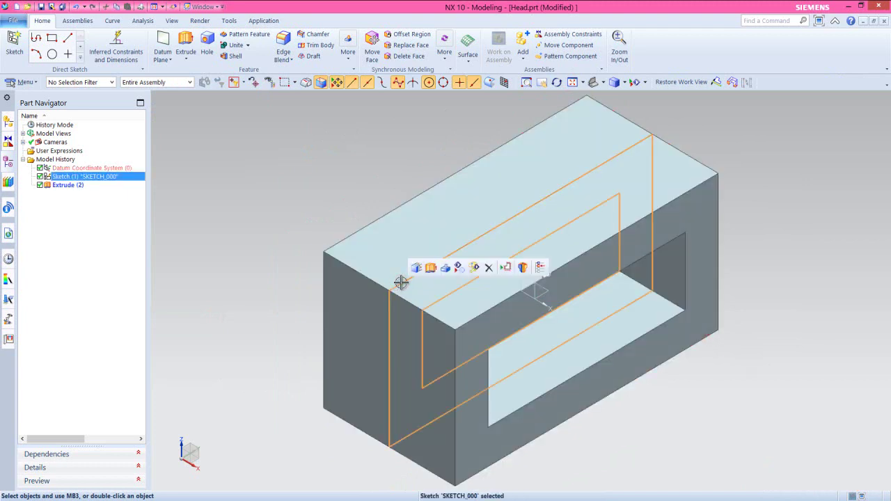
{"action": "left_click", "coordinate": [459, 267]}
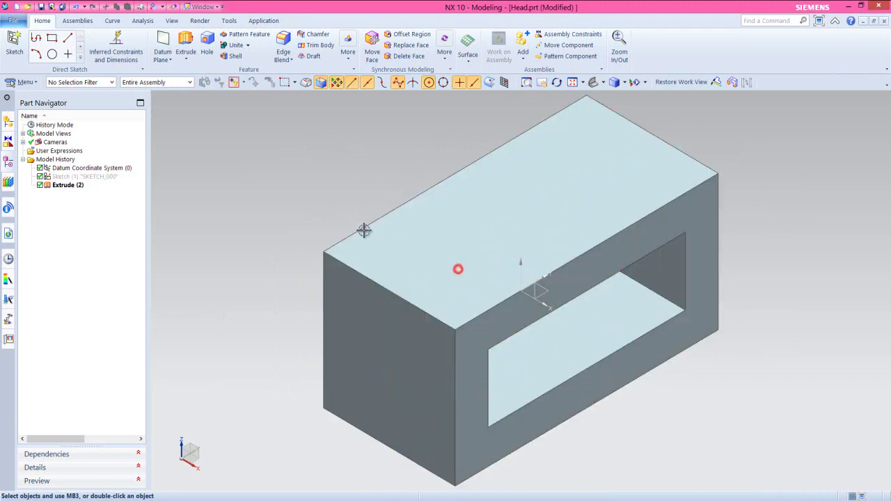
{"action": "left_click", "coordinate": [41, 7]}
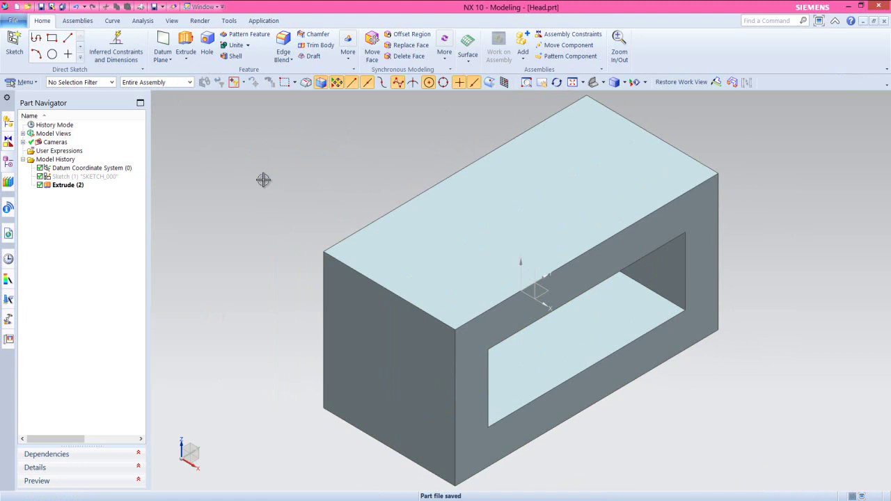
Create a datum plane offset 1.375 in from the XZ plane of the datum coordinate system, in the reversed direction.
{"action": "left_click", "coordinate": [162, 43]}
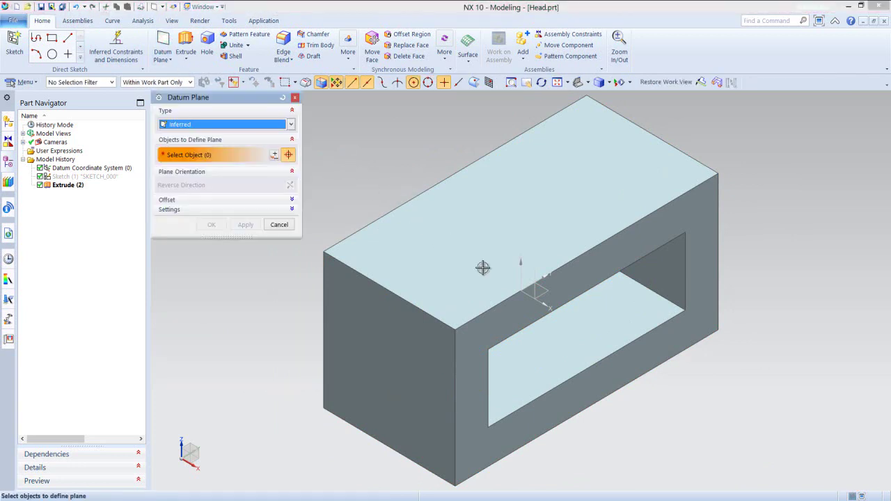
{"action": "left_click", "coordinate": [530, 278]}
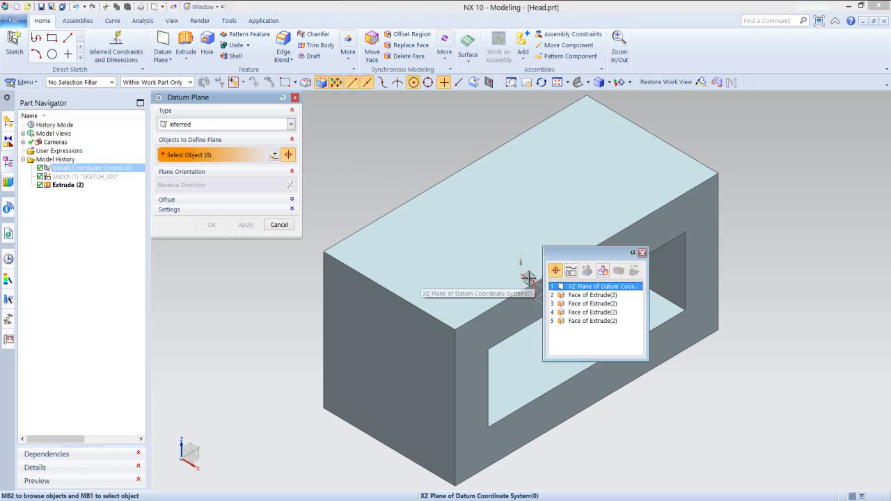
{"action": "left_click", "coordinate": [595, 287]}
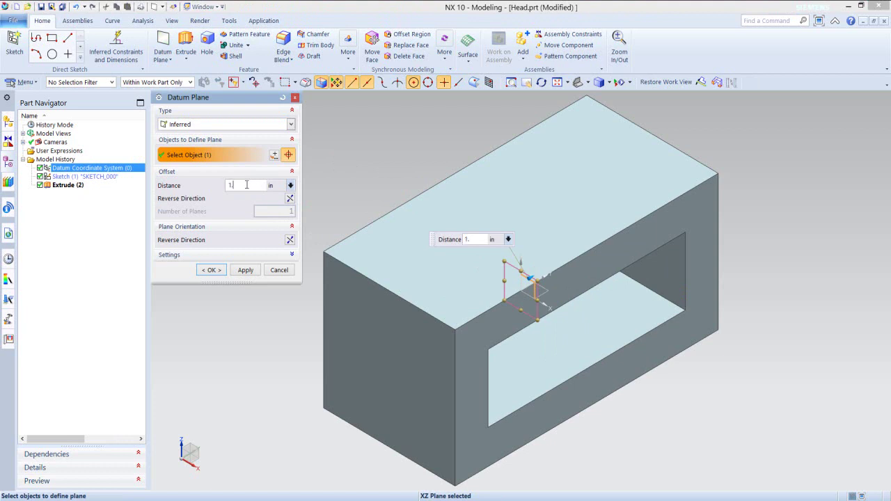
{"action": "key", "text": "Return"}
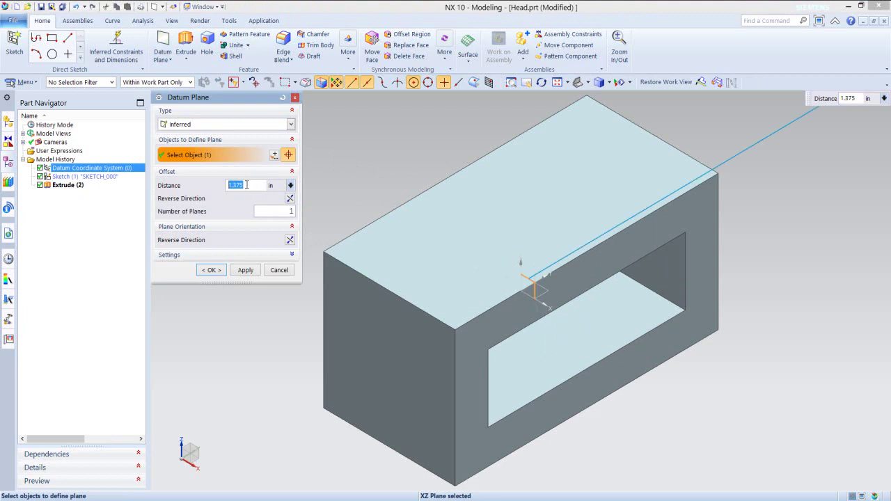
{"action": "left_click", "coordinate": [290, 199]}
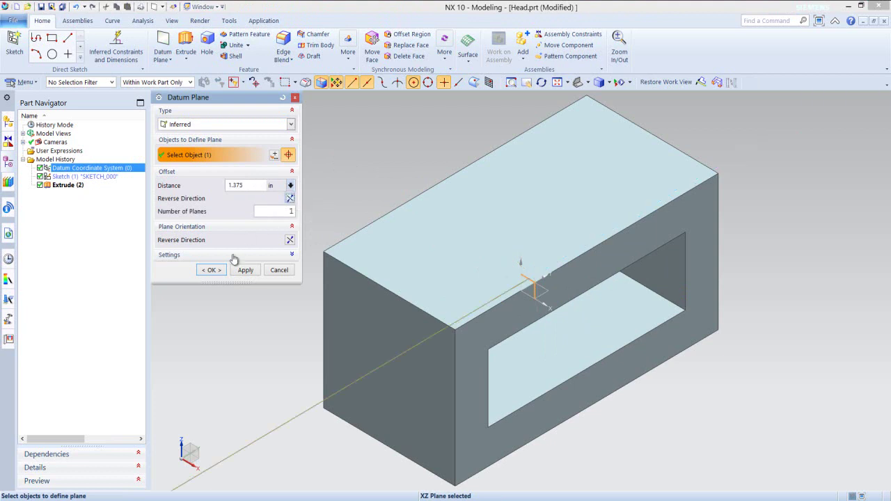
{"action": "left_click", "coordinate": [212, 271]}
Enlarge the new datum plane upward and sideways so it is easier to see, and save the part.
{"action": "left_click", "coordinate": [573, 82]}
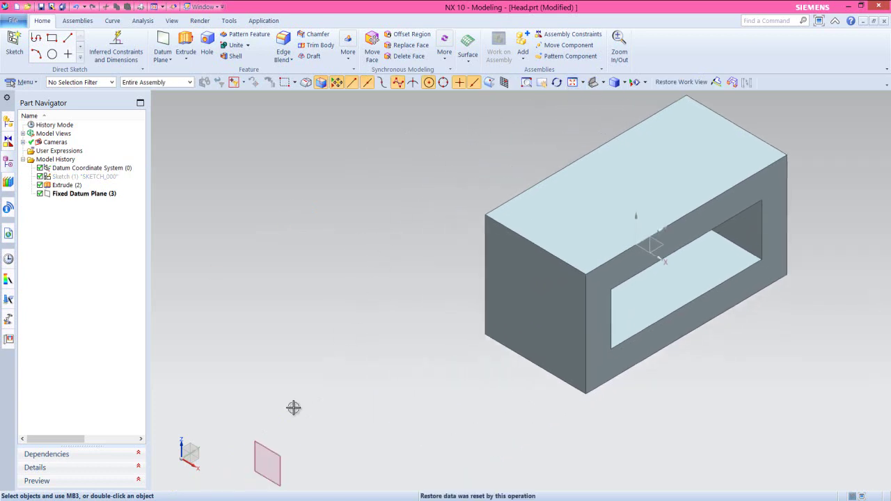
{"action": "left_click", "coordinate": [276, 447]}
{"action": "right_click", "coordinate": [276, 448]}
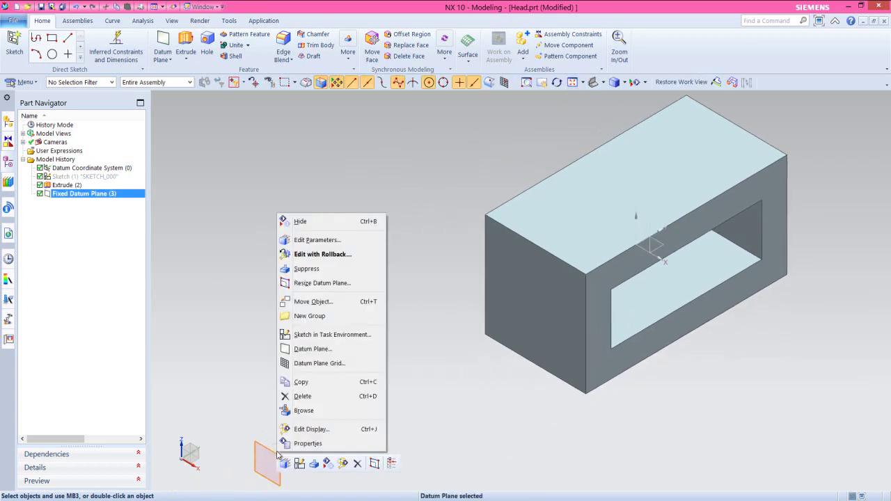
{"action": "left_click", "coordinate": [330, 283]}
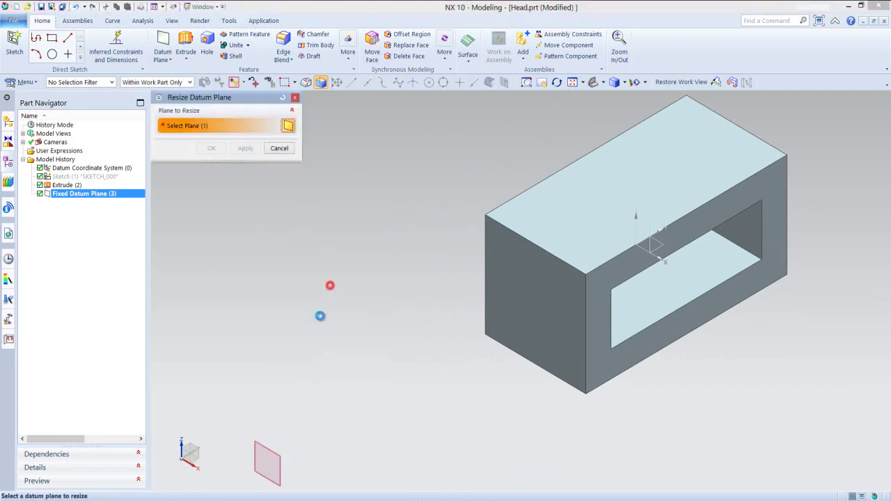
{"action": "left_click_drag", "start_coordinate": [256, 436], "coordinate": [239, 293]}
{"action": "left_click_drag", "start_coordinate": [278, 374], "coordinate": [360, 375]}
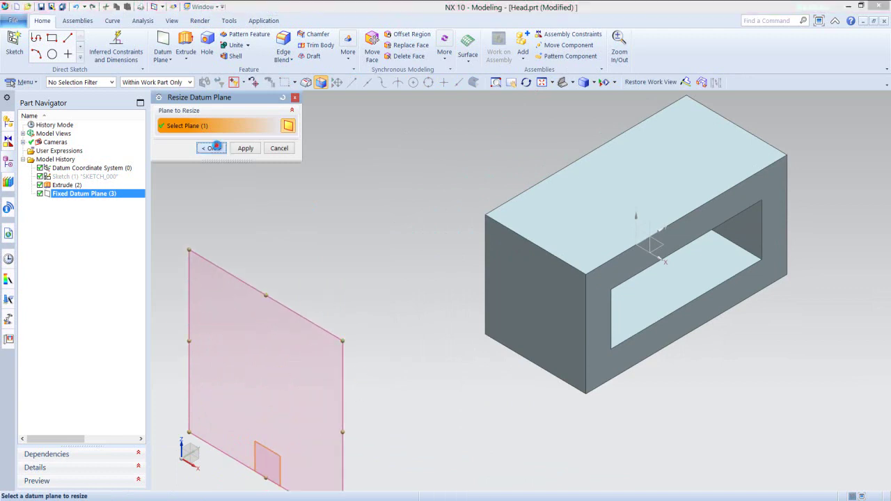
{"action": "left_click", "coordinate": [211, 148]}
{"action": "left_click", "coordinate": [569, 84]}
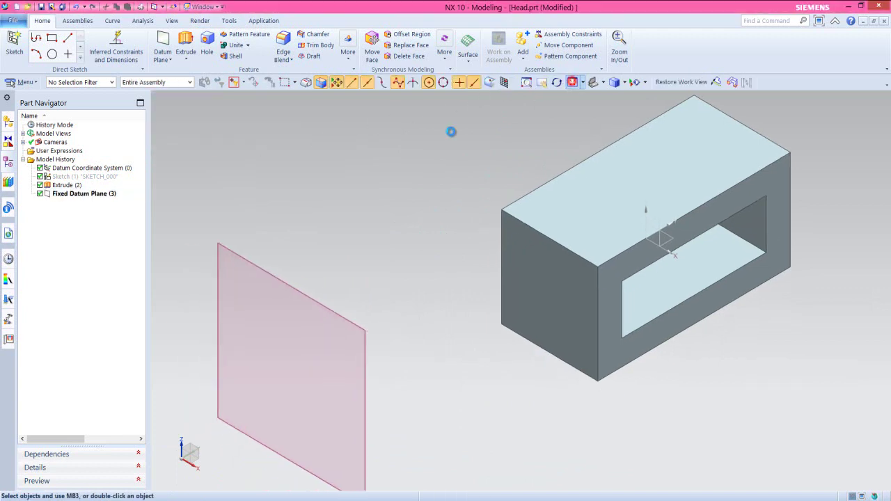
{"action": "left_click", "coordinate": [44, 7]}
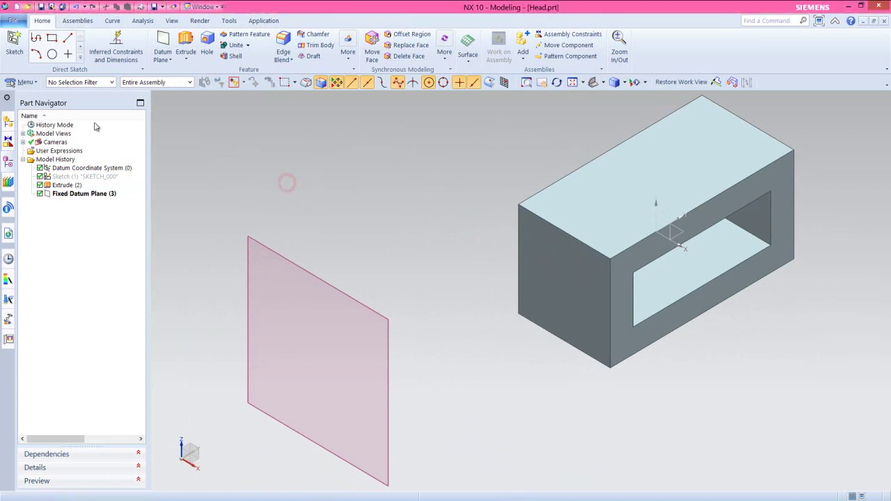
Create a sketch on the resized datum plane and orient the view to the sketch.
{"action": "left_click", "coordinate": [14, 43]}
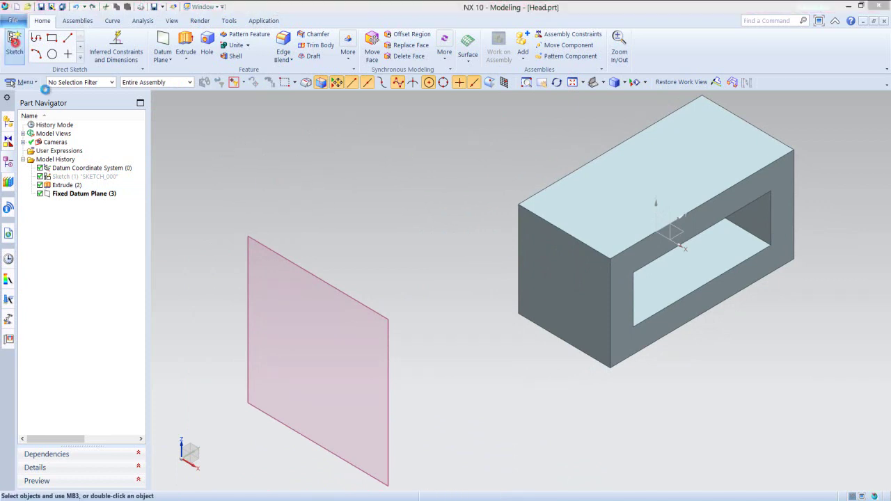
{"action": "left_click", "coordinate": [248, 269]}
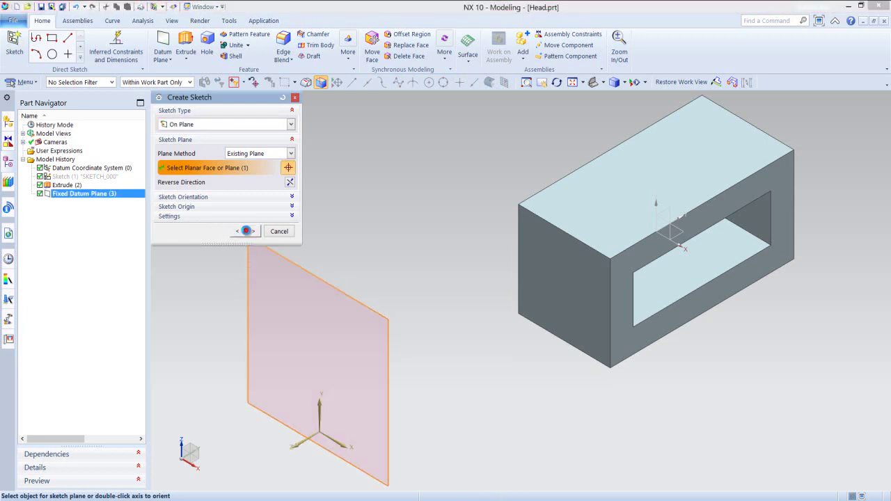
{"action": "left_click", "coordinate": [244, 231]}
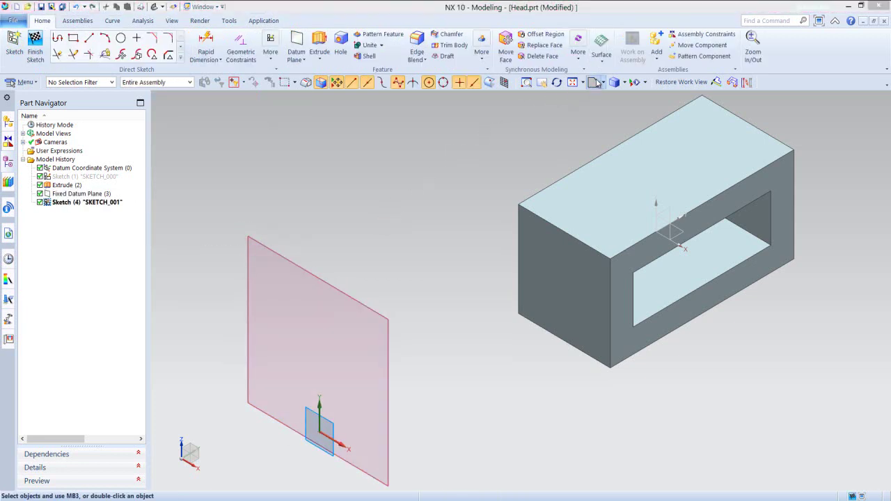
{"action": "right_click", "coordinate": [402, 252]}
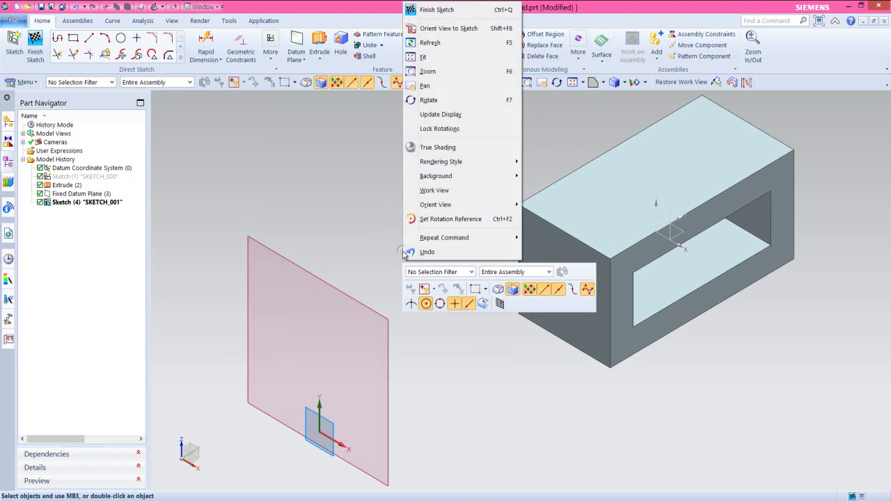
{"action": "left_click", "coordinate": [435, 28]}
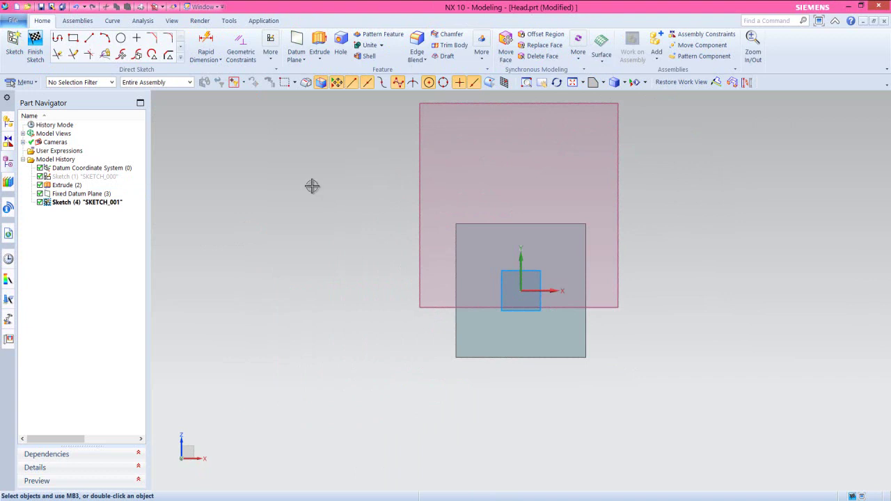
Sketch a vertical line about 0.22 in long along the block's left edge, crossing the horizontal axis.
{"action": "left_click", "coordinate": [89, 40]}
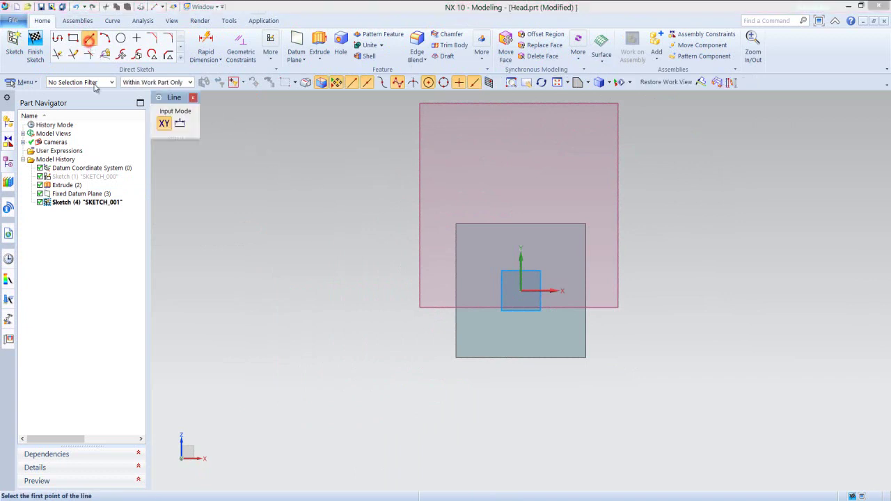
{"action": "left_click", "coordinate": [456, 254]}
{"action": "left_click", "coordinate": [456, 332]}
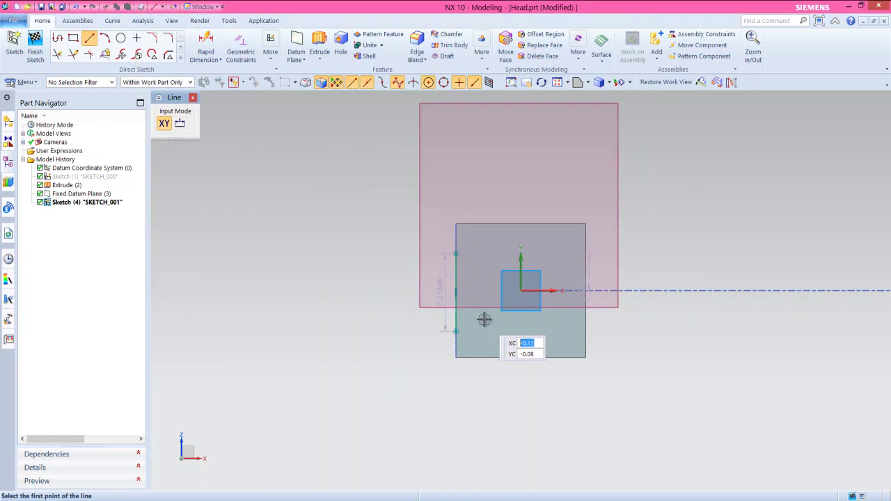
{"action": "right_click", "coordinate": [371, 201]}
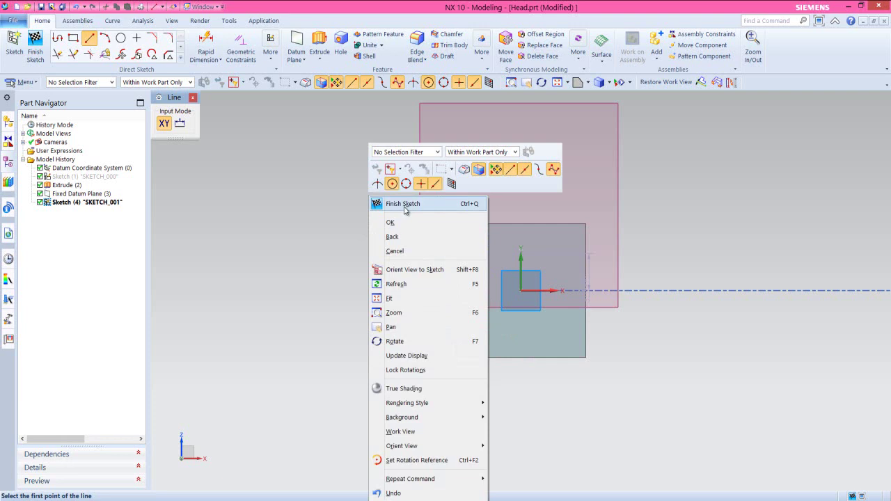
{"action": "left_click", "coordinate": [409, 224]}
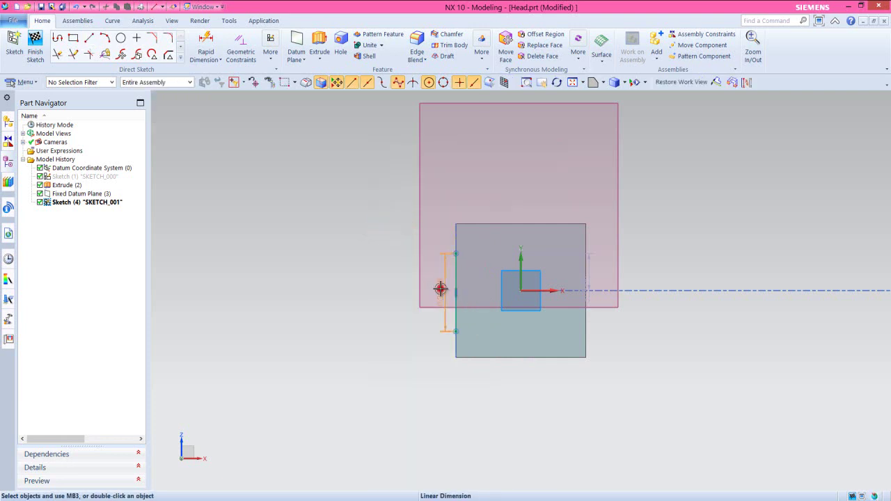
Set the left vertical line's length to 0.217 in and align its midpoint with the sketch origin.
{"action": "double_click", "coordinate": [440, 288]}
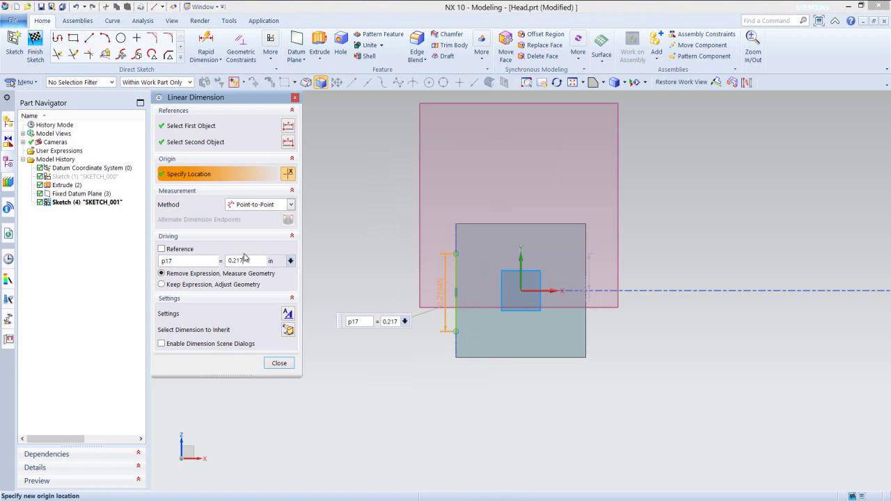
{"action": "left_click", "coordinate": [244, 258]}
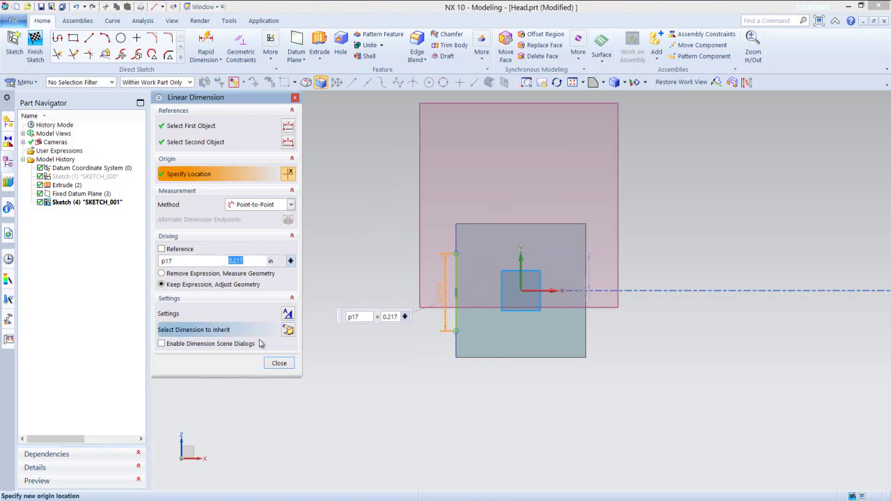
{"action": "left_click", "coordinate": [278, 364]}
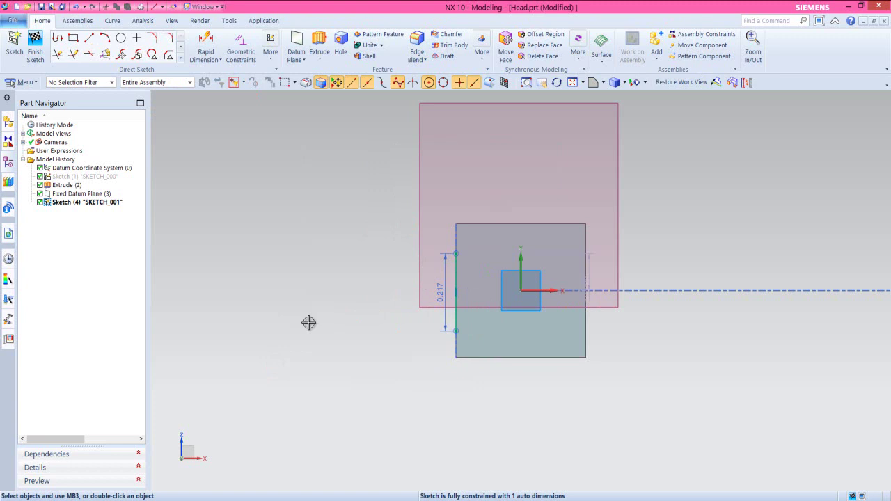
{"action": "left_click", "coordinate": [456, 276]}
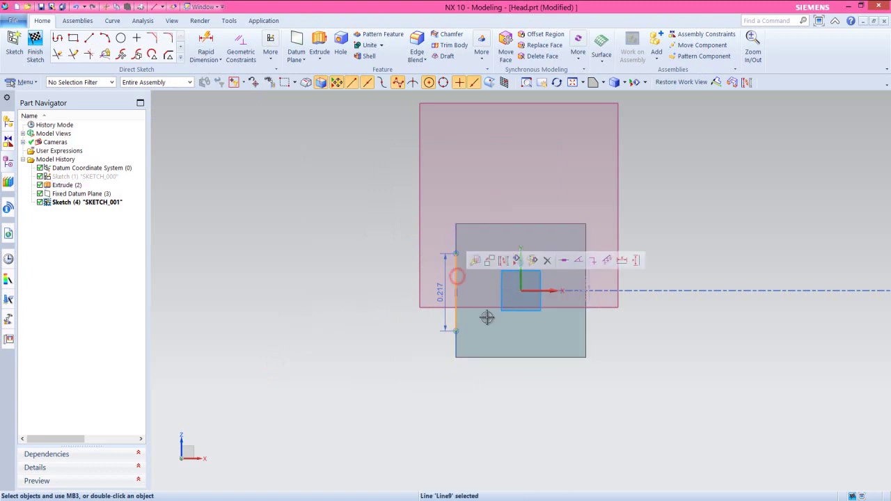
{"action": "left_click", "coordinate": [521, 290]}
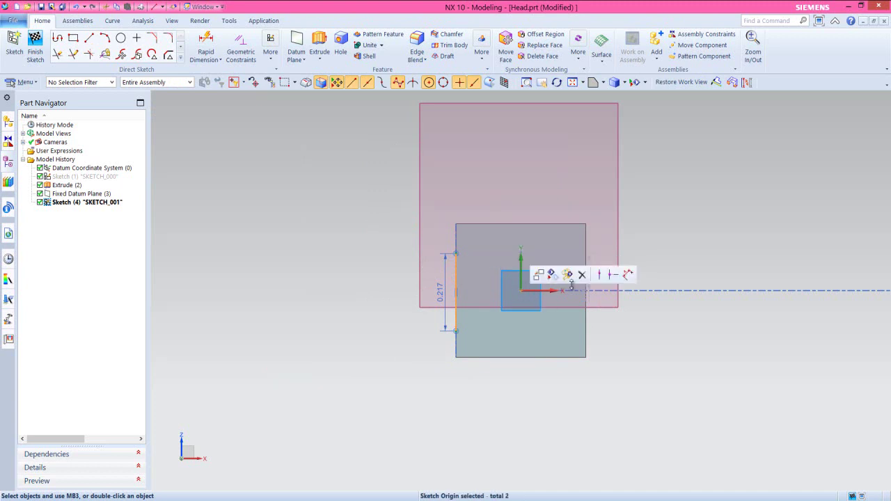
{"action": "left_click", "coordinate": [613, 277]}
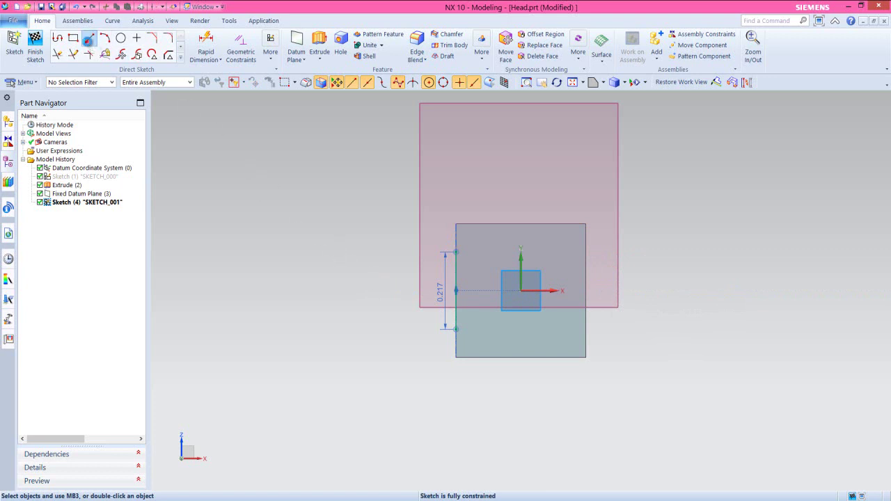
Sketch a horizontal line 0.1022 in long on the block's upper edge, crossing the vertical axis.
{"action": "left_click", "coordinate": [89, 39]}
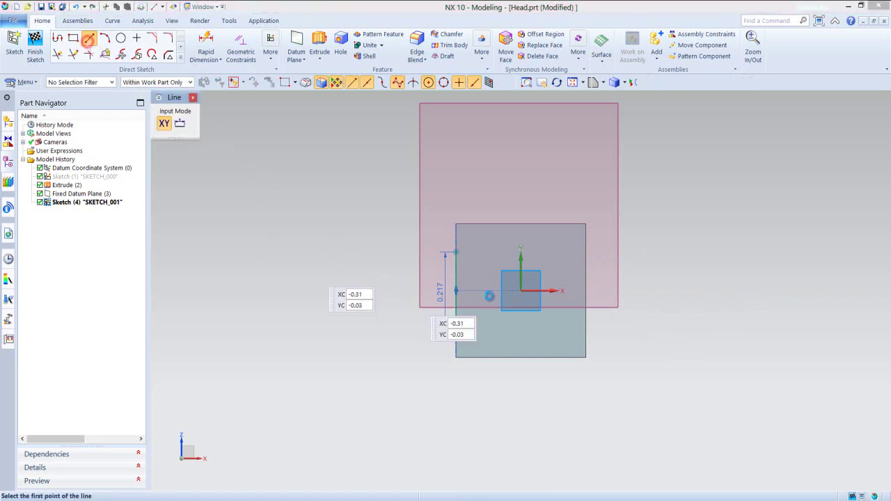
{"action": "left_click", "coordinate": [493, 223]}
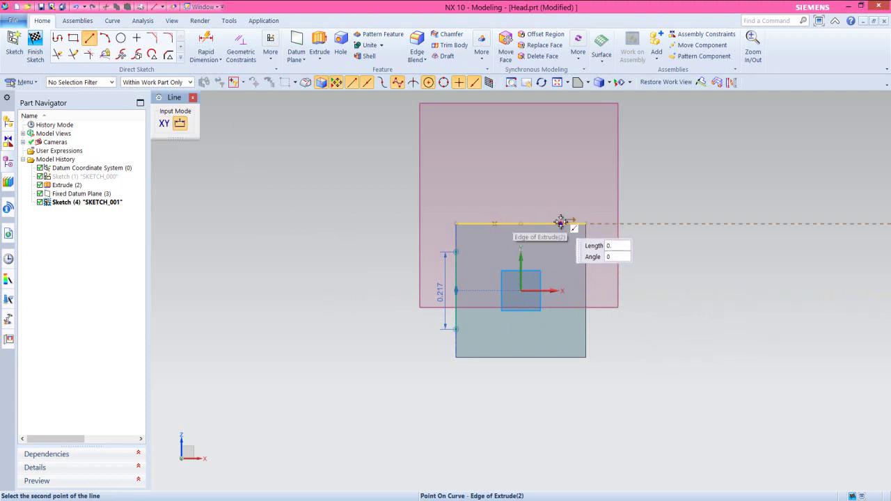
{"action": "key", "text": "Tab"}
{"action": "key", "text": "Return"}
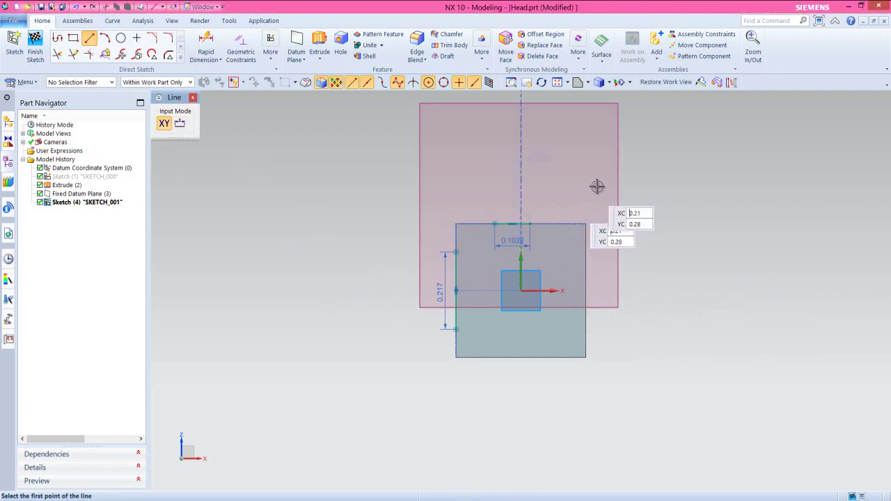
{"action": "right_click", "coordinate": [659, 188]}
{"action": "left_click", "coordinate": [703, 215]}
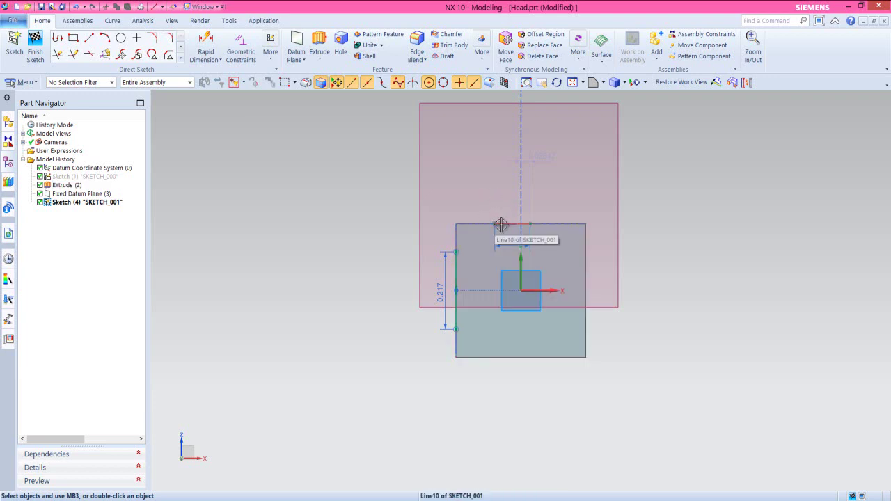
Align the upper line's midpoint with the sketch origin and place its length dimension above the block.
{"action": "left_click", "coordinate": [500, 225]}
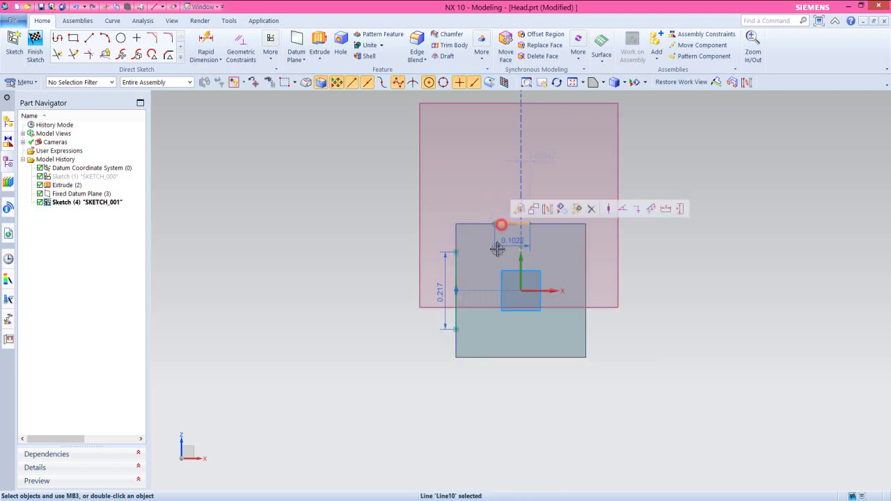
{"action": "left_click", "coordinate": [524, 292]}
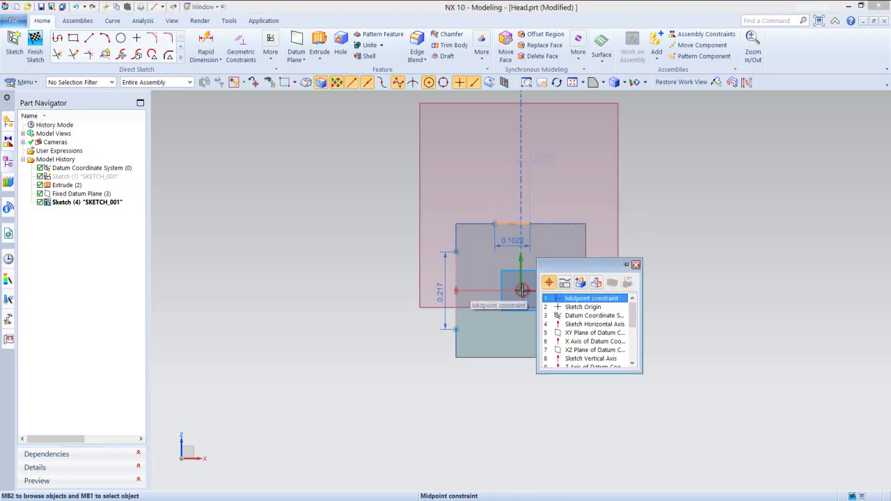
{"action": "left_click", "coordinate": [570, 307]}
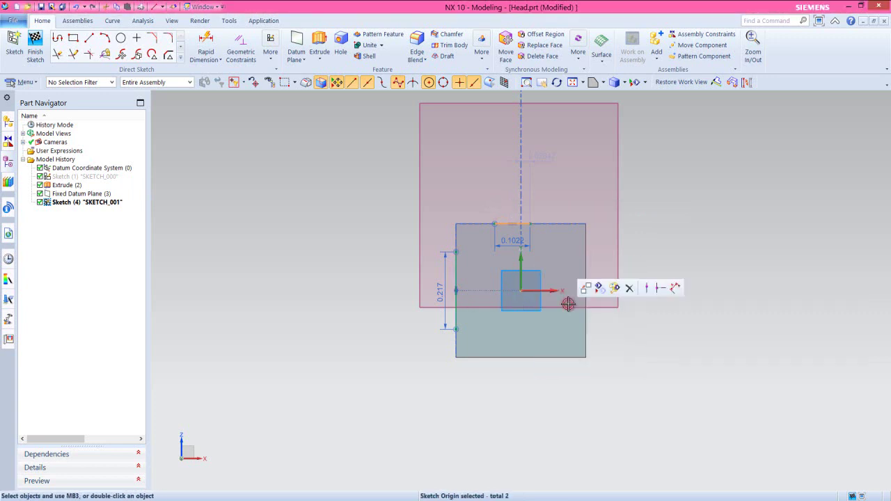
{"action": "left_click", "coordinate": [653, 289]}
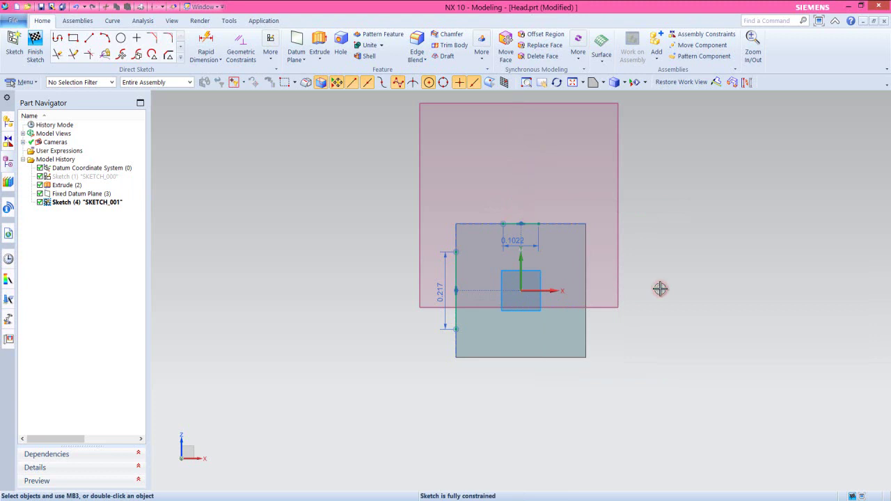
{"action": "left_click_drag", "start_coordinate": [518, 242], "coordinate": [521, 207]}
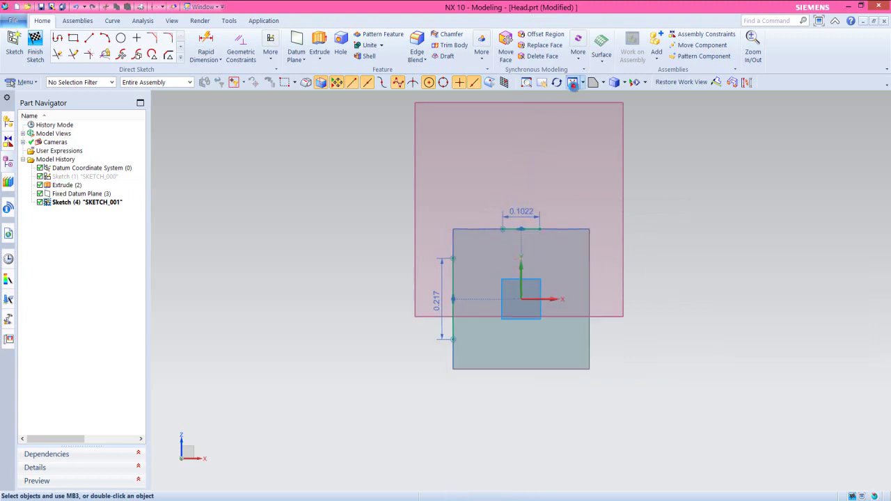
{"action": "left_click", "coordinate": [573, 82]}
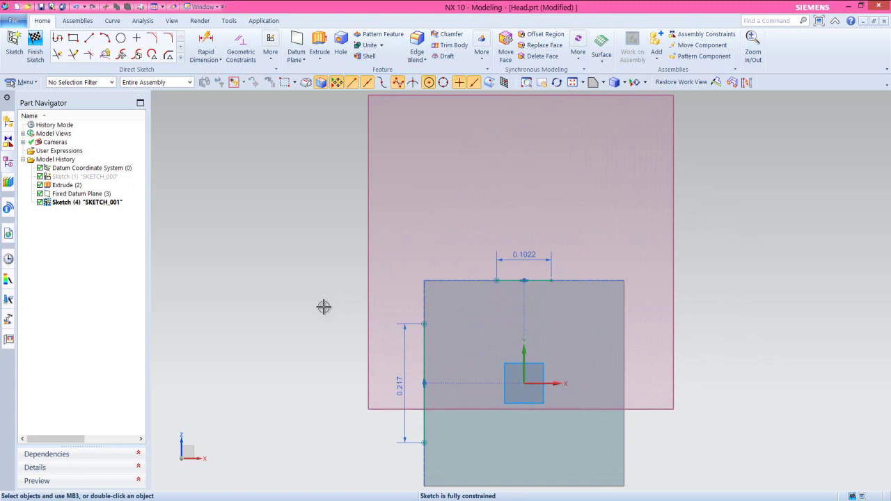
Draw an angled line joining the upper end of the left vertical line to the left end of the upper horizontal line.
{"action": "left_click", "coordinate": [87, 39]}
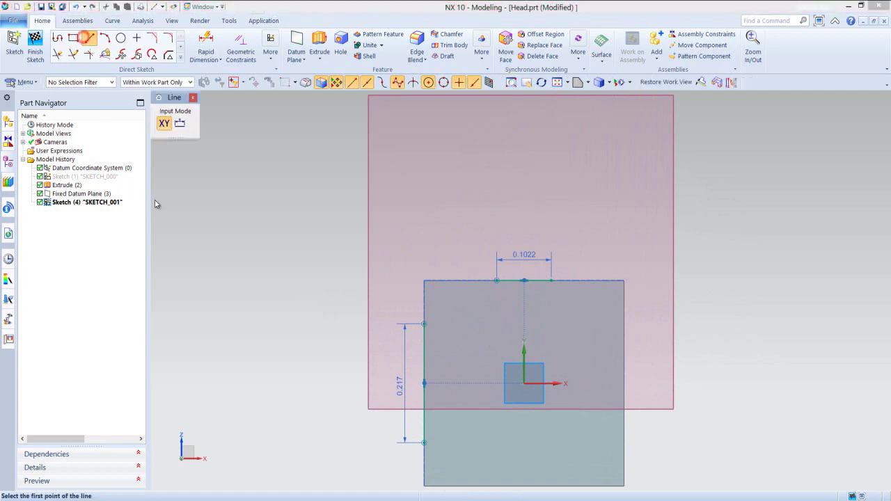
{"action": "left_click", "coordinate": [424, 324]}
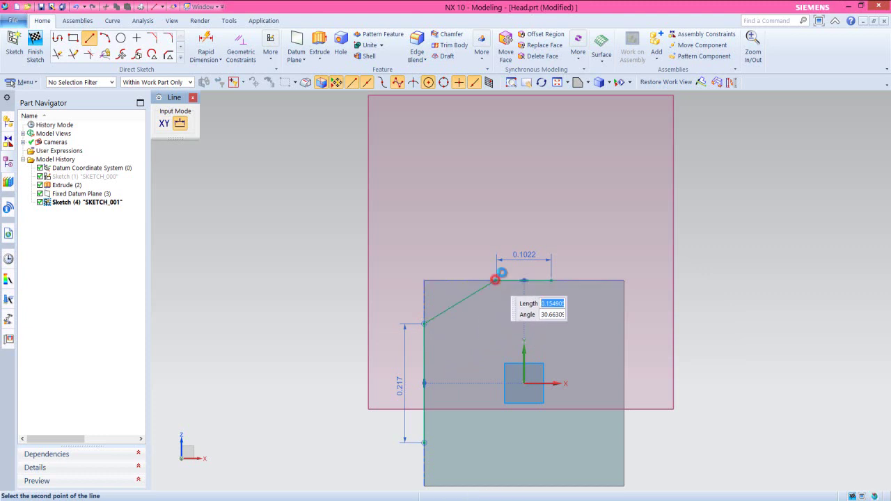
{"action": "left_click", "coordinate": [495, 280]}
{"action": "right_click", "coordinate": [562, 191]}
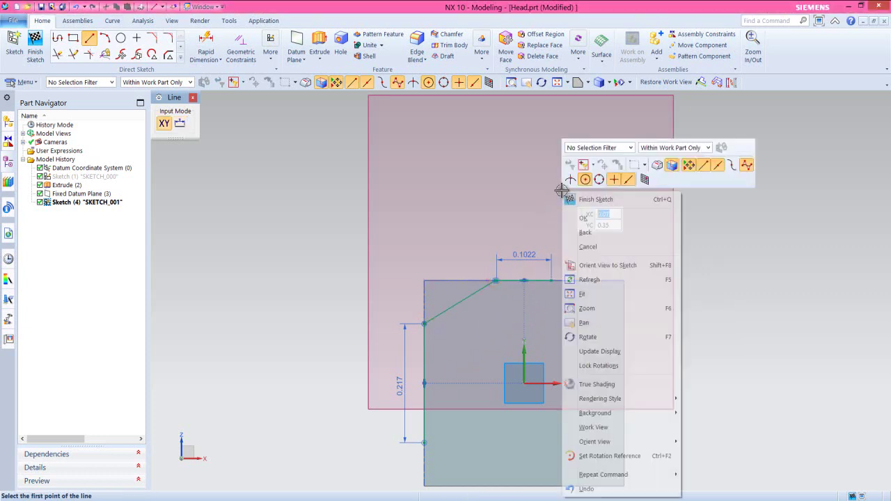
{"action": "left_click", "coordinate": [594, 216]}
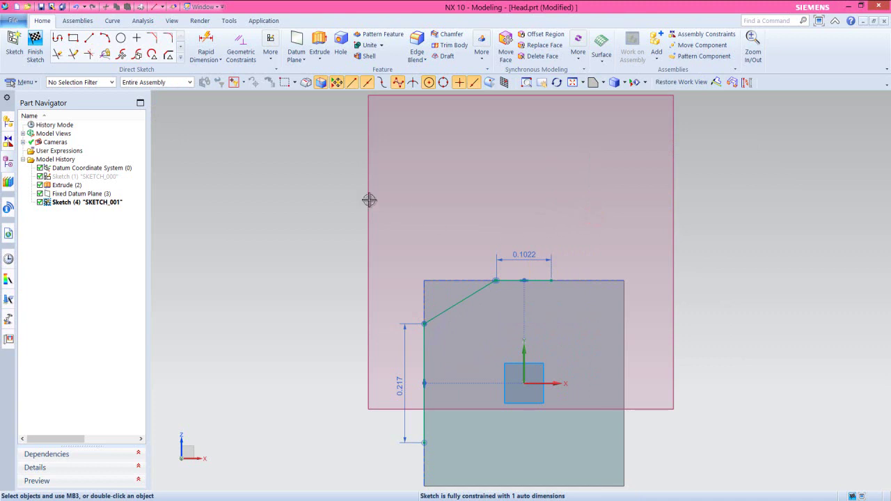
Mirror the left vertical line about the sketch's vertical axis onto the block's right edge.
{"action": "left_click", "coordinate": [179, 62]}
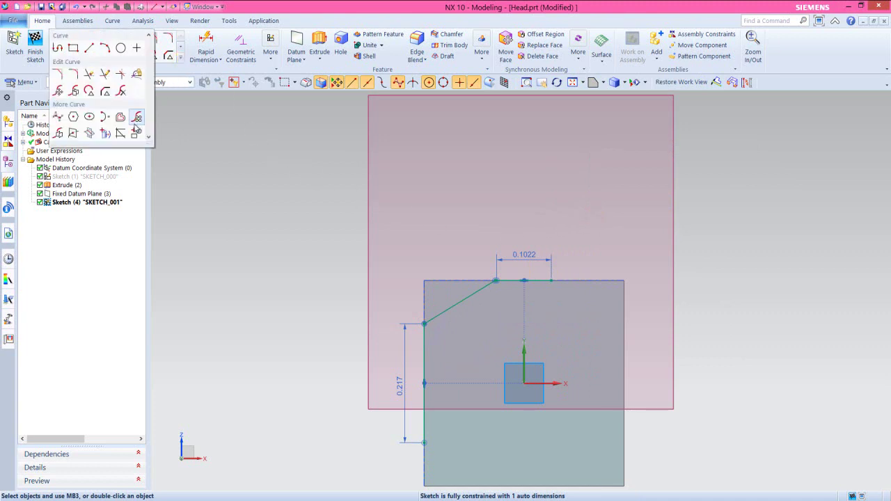
{"action": "left_click", "coordinate": [59, 134]}
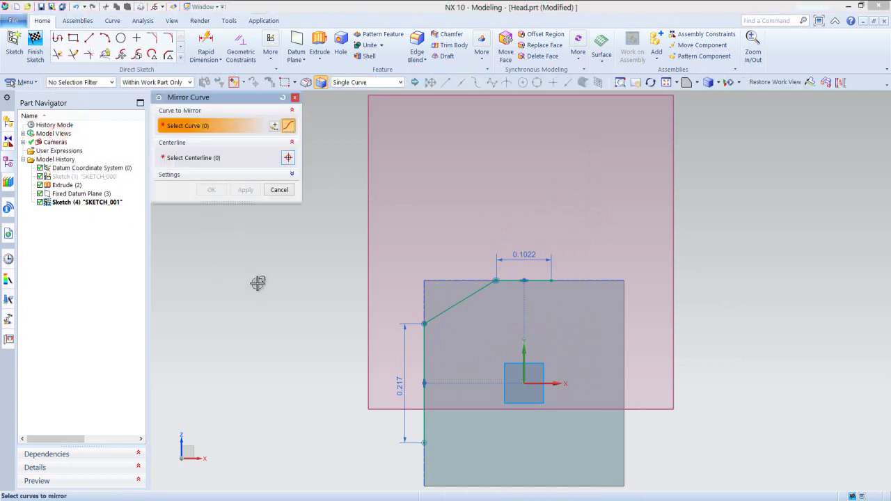
{"action": "left_click", "coordinate": [426, 355]}
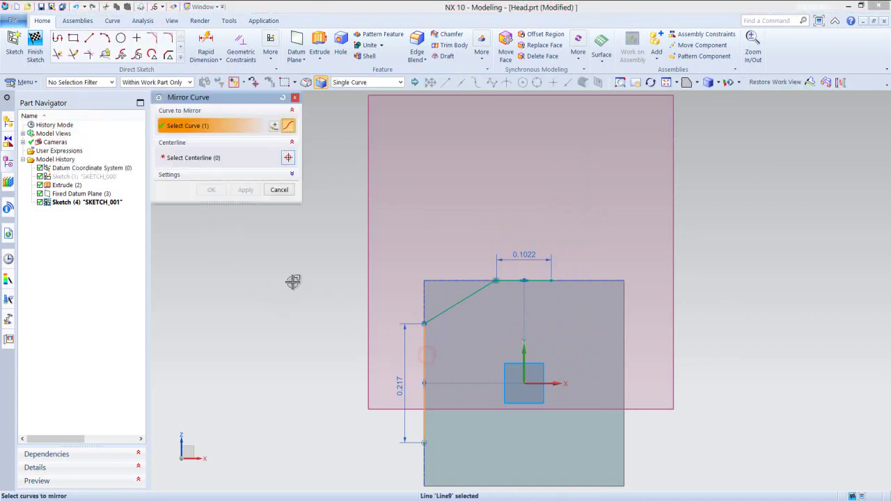
{"action": "left_click", "coordinate": [183, 158]}
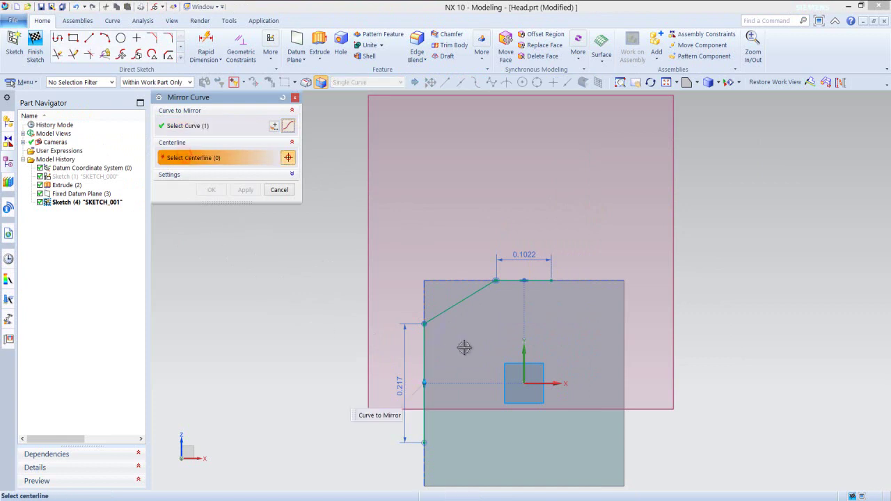
{"action": "left_click", "coordinate": [524, 351]}
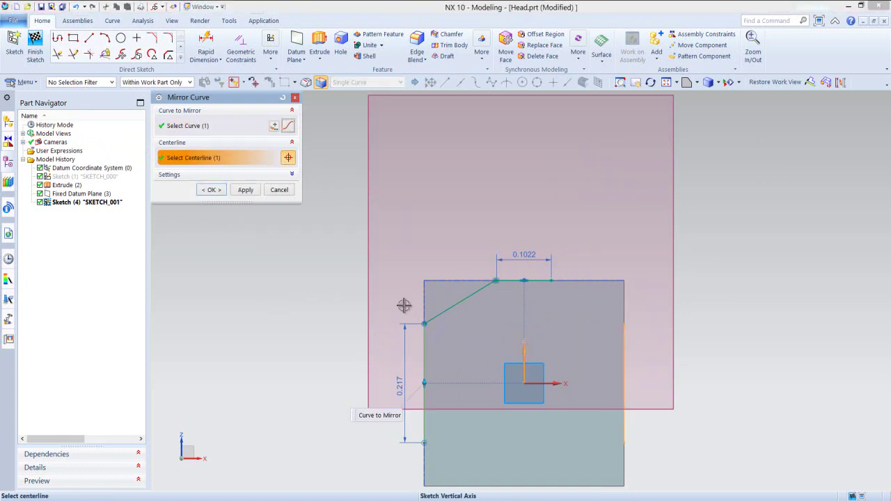
{"action": "left_click", "coordinate": [245, 190]}
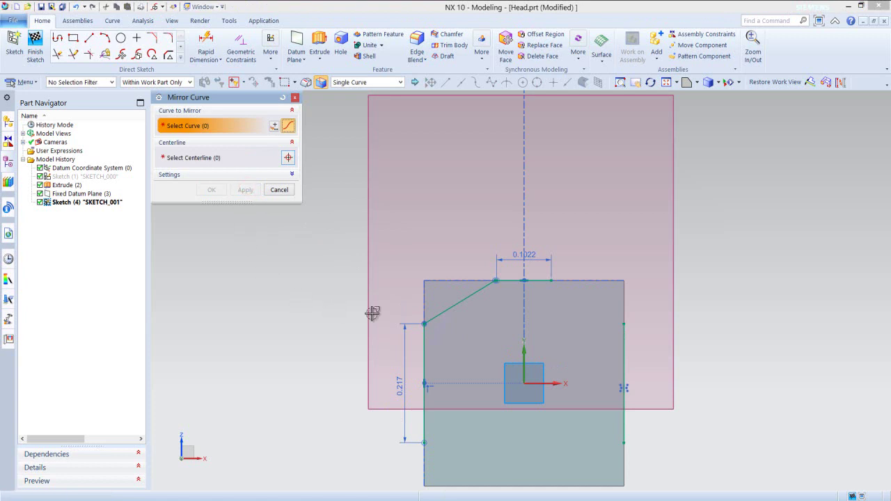
Mirror the upper horizontal line about the sketch's horizontal axis onto the block's lower edge.
{"action": "left_click", "coordinate": [507, 282]}
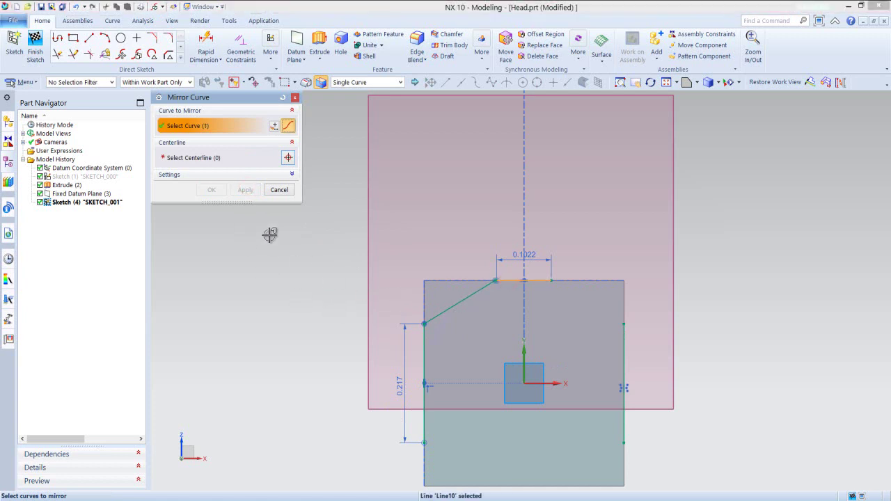
{"action": "left_click", "coordinate": [214, 159]}
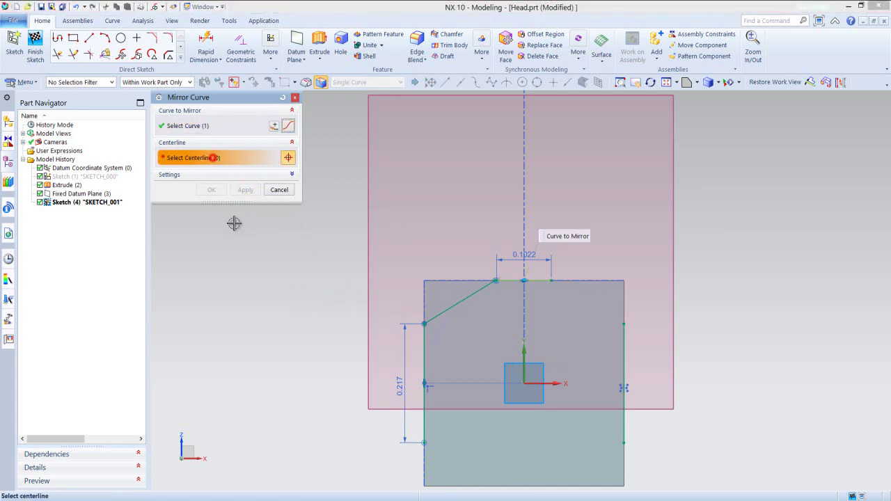
{"action": "left_click", "coordinate": [544, 383]}
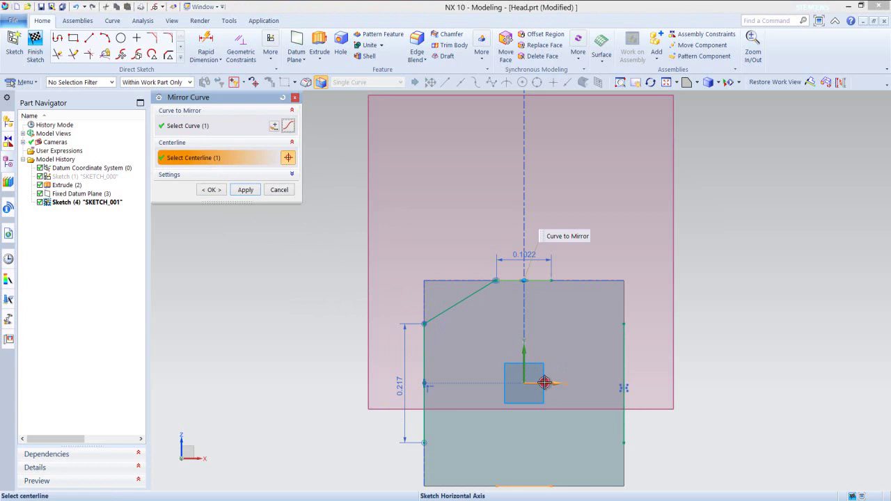
{"action": "left_click", "coordinate": [218, 190]}
Draw angled lines across the upper-right and lower-right corners, joining the right vertical line to the upper and lower horizontal lines.
{"action": "left_click", "coordinate": [88, 38]}
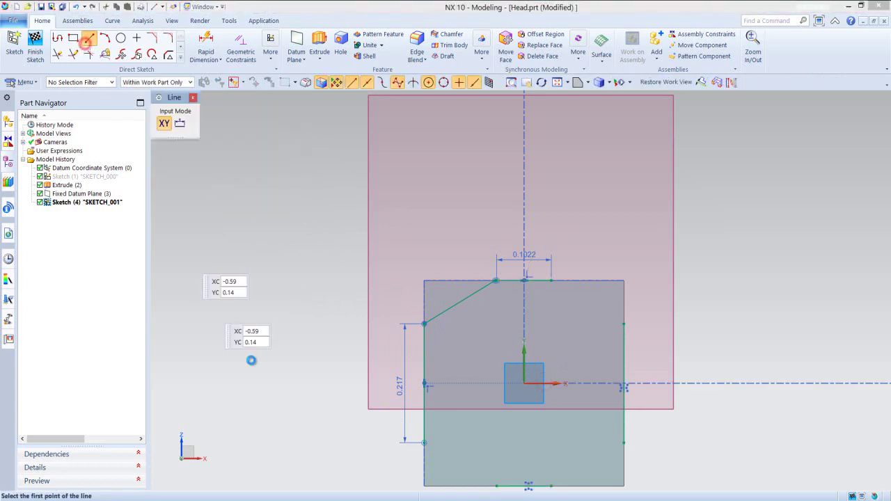
{"action": "left_click", "coordinate": [551, 280]}
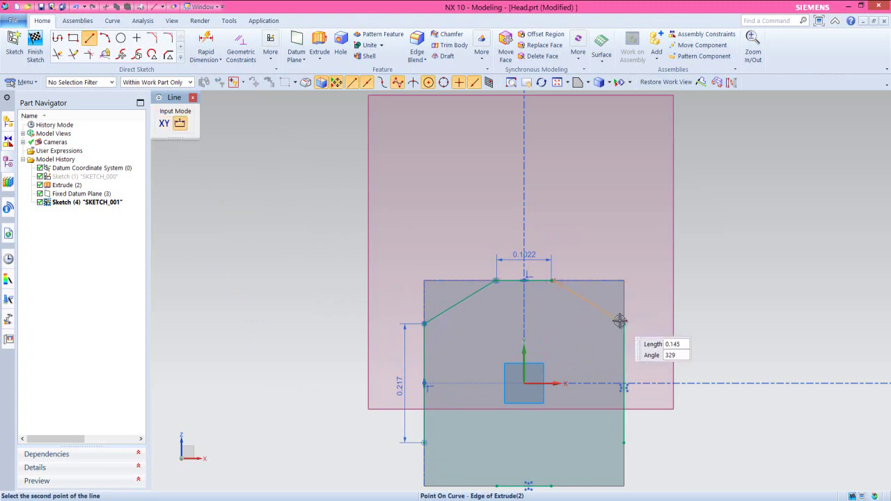
{"action": "left_click", "coordinate": [621, 321]}
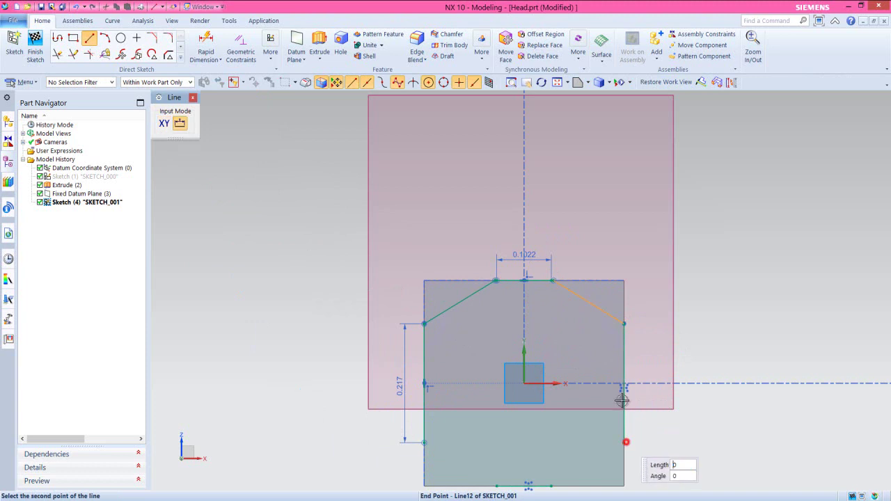
{"action": "left_click", "coordinate": [626, 442]}
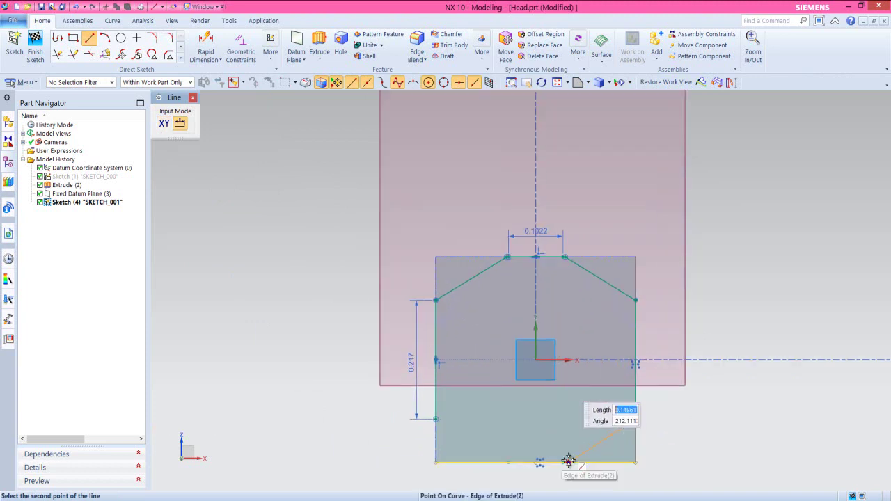
{"action": "scroll", "coordinate": [569, 460], "scroll_direction": "up", "scroll_amount": 5}
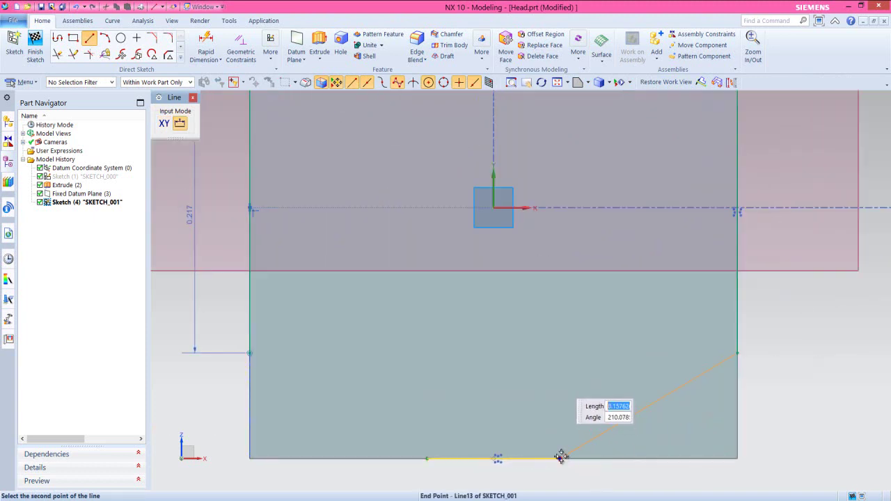
{"action": "left_click", "coordinate": [562, 456]}
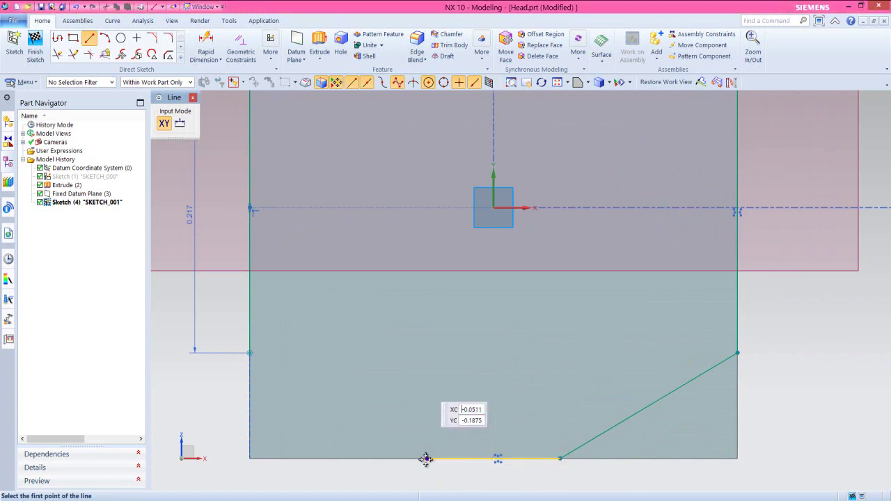
Draw an angled line across the lower-left corner, closing the octagon between the lower horizontal and left vertical lines.
{"action": "left_click", "coordinate": [250, 352]}
{"action": "right_click", "coordinate": [461, 334]}
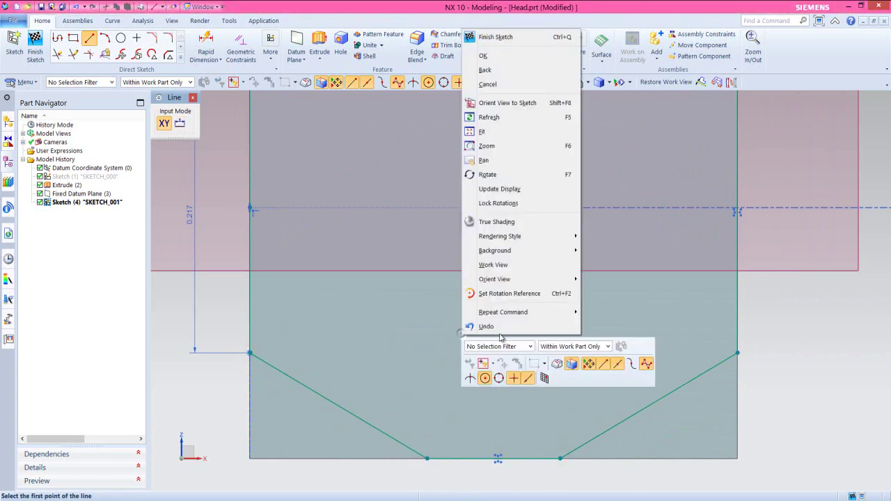
{"action": "left_click", "coordinate": [492, 54]}
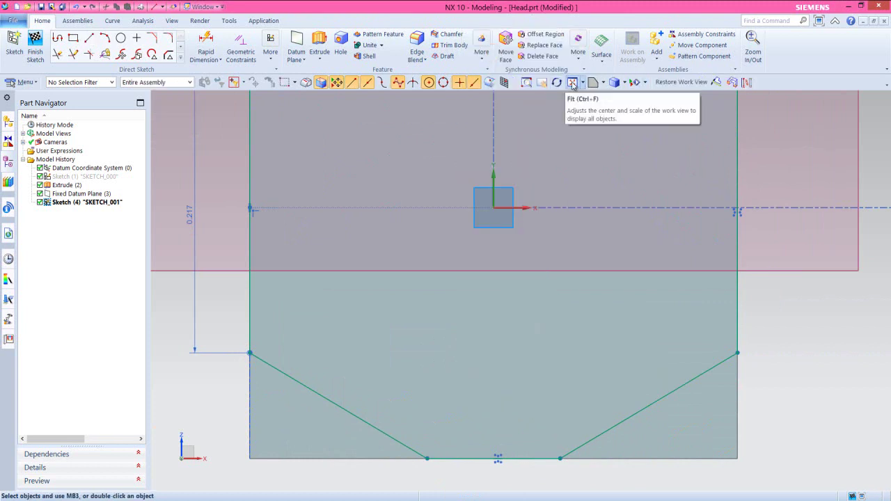
Make the right end of the upper horizontal line coincident with the upper end of the adjoining angled line.
{"action": "left_click", "coordinate": [573, 83]}
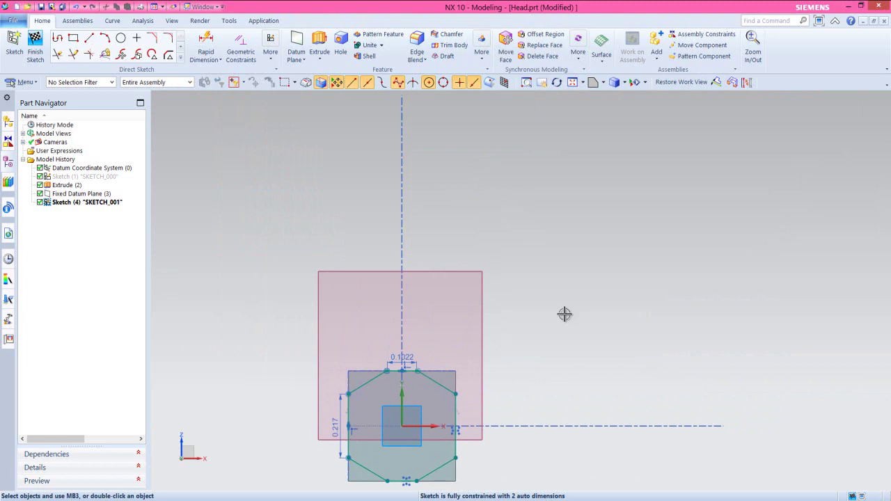
{"action": "scroll", "coordinate": [424, 376], "scroll_direction": "up", "scroll_amount": 5}
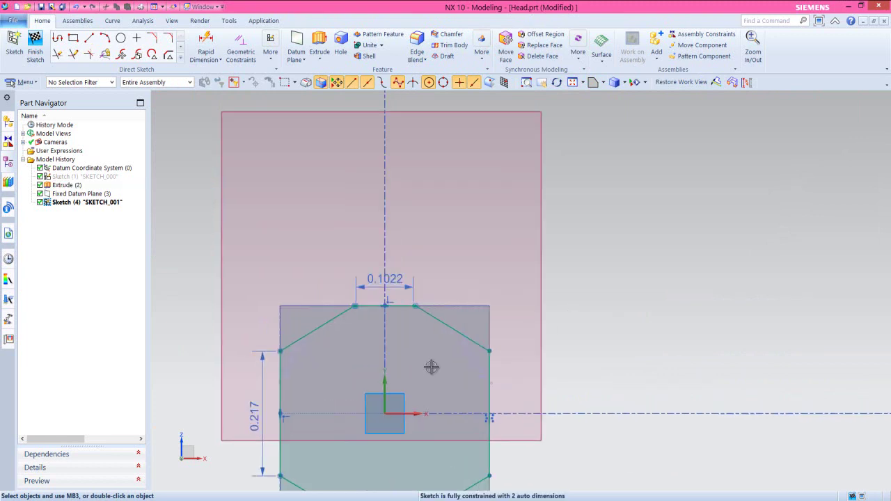
{"action": "scroll", "coordinate": [431, 359], "scroll_direction": "up", "scroll_amount": 2}
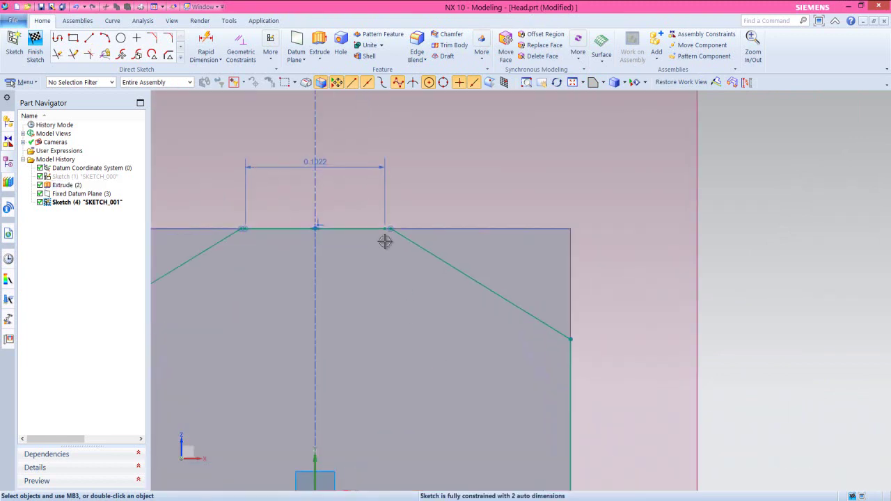
{"action": "scroll", "coordinate": [388, 237], "scroll_direction": "up", "scroll_amount": 2}
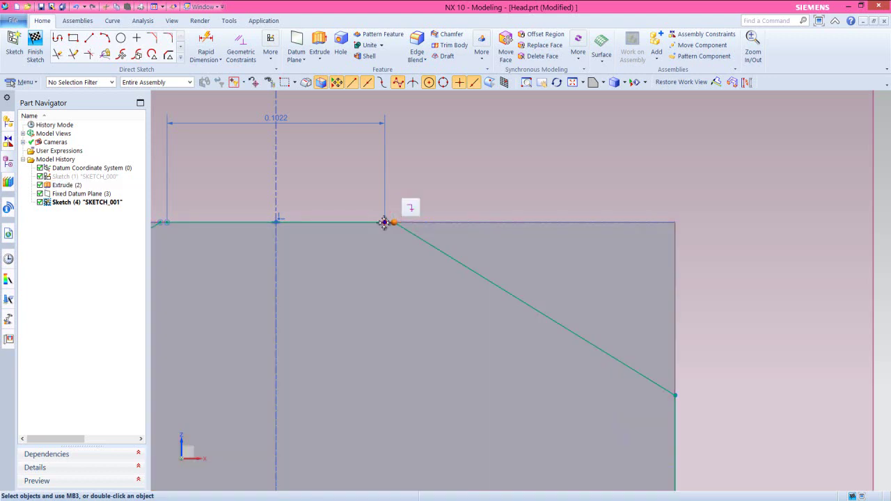
{"action": "left_click", "coordinate": [384, 223]}
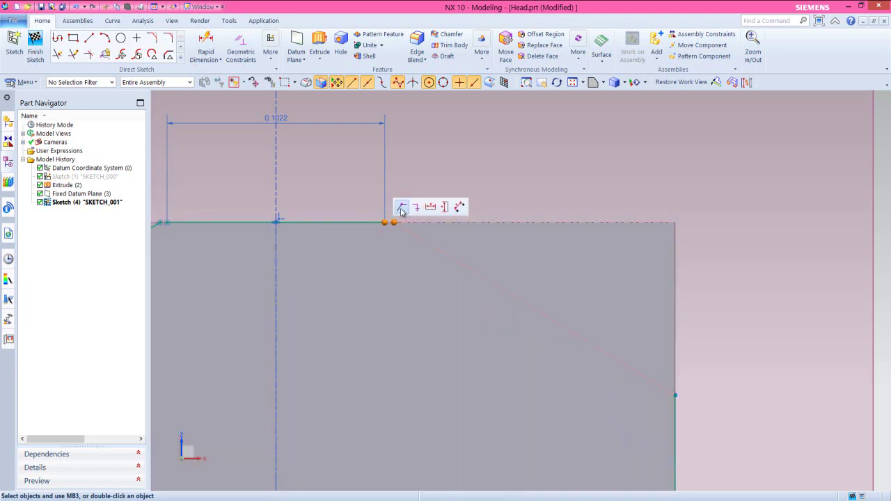
Make the upper-left angled line's end coincident with the left end of the upper horizontal line.
{"action": "scroll", "coordinate": [559, 235], "scroll_direction": "down", "scroll_amount": 3}
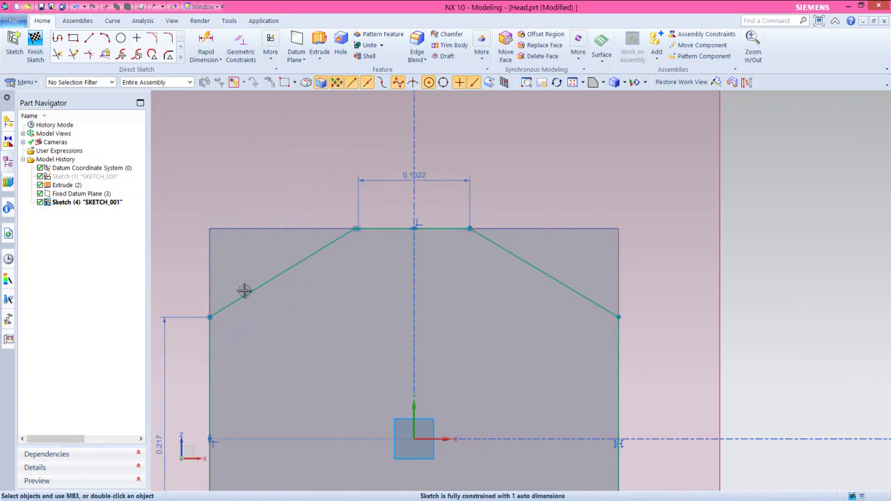
{"action": "scroll", "coordinate": [348, 238], "scroll_direction": "up", "scroll_amount": 5}
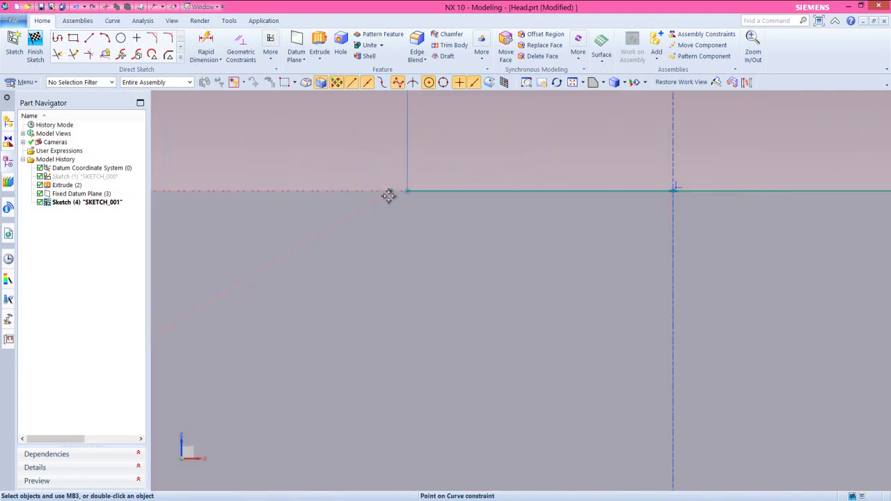
{"action": "left_click", "coordinate": [388, 191]}
{"action": "left_click", "coordinate": [407, 191]}
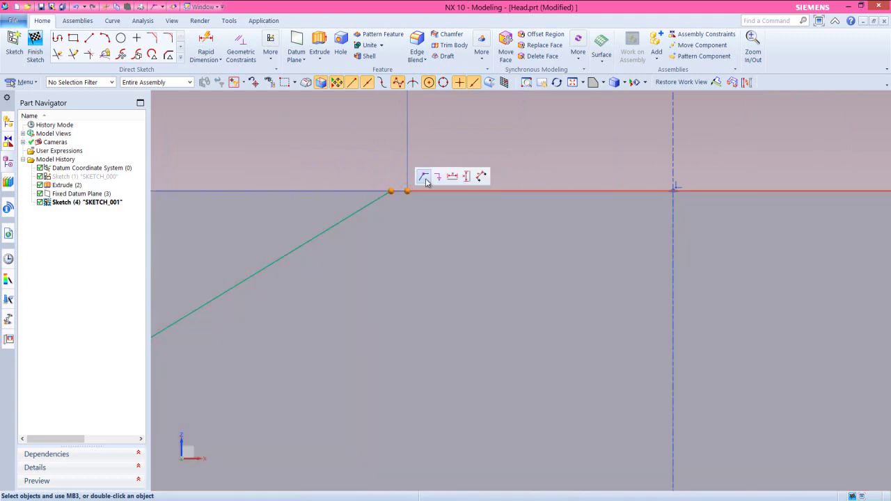
{"action": "left_click", "coordinate": [425, 179]}
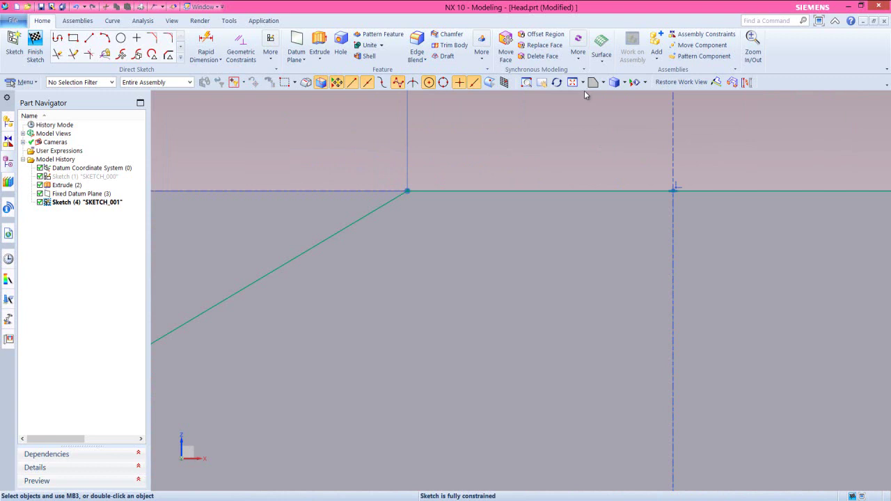
Finish the octagon sketch and hide the fixed datum plane.
{"action": "left_click", "coordinate": [573, 83]}
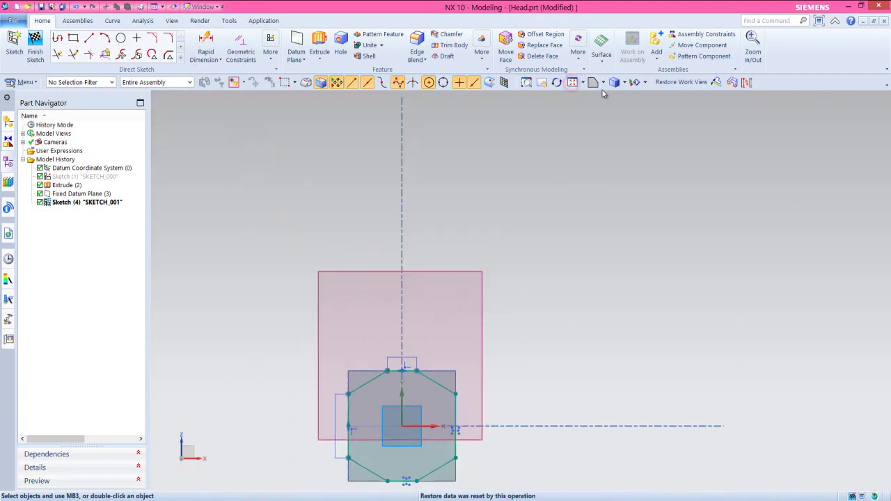
{"action": "left_click", "coordinate": [603, 82]}
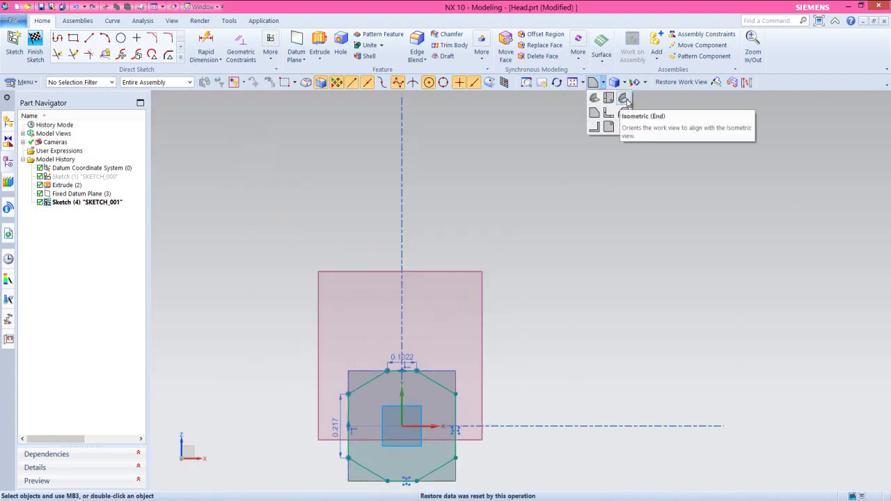
{"action": "left_click", "coordinate": [624, 100]}
{"action": "right_click", "coordinate": [466, 223]}
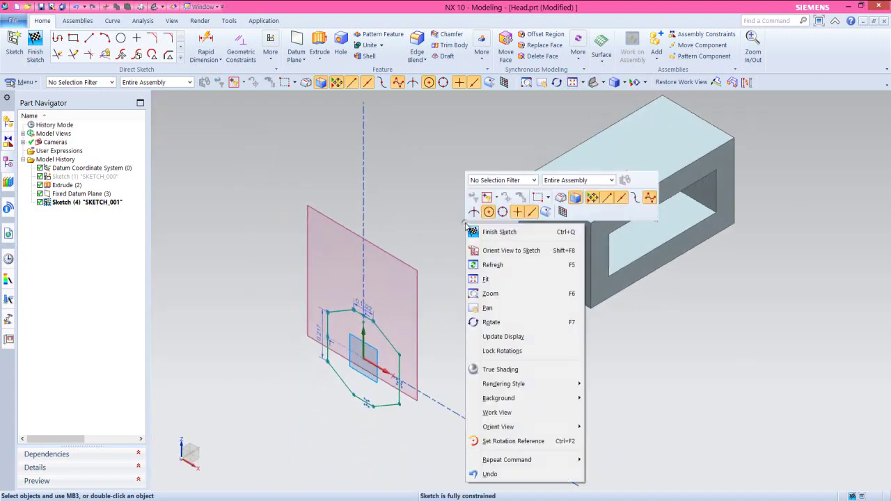
{"action": "left_click", "coordinate": [477, 230]}
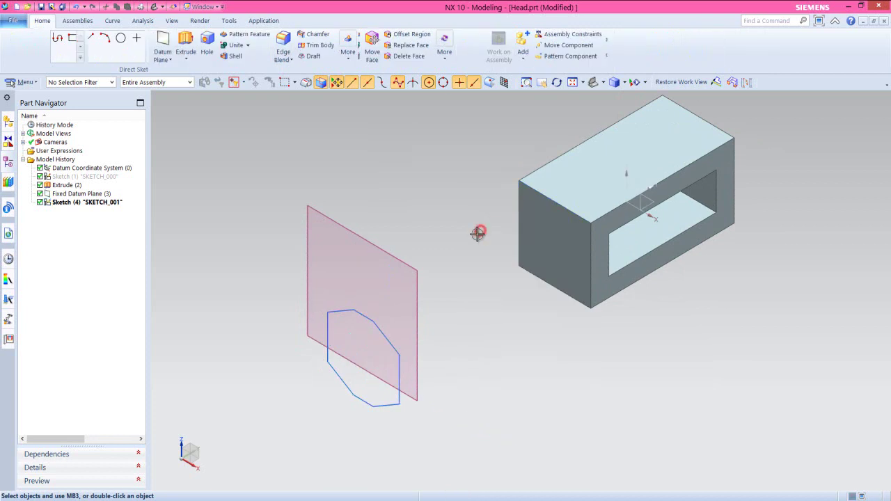
{"action": "left_click", "coordinate": [379, 245]}
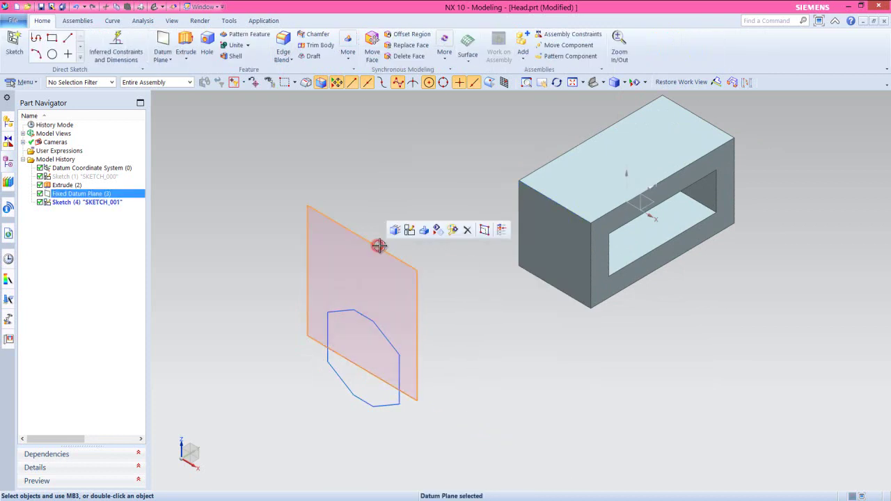
{"action": "left_click", "coordinate": [439, 230]}
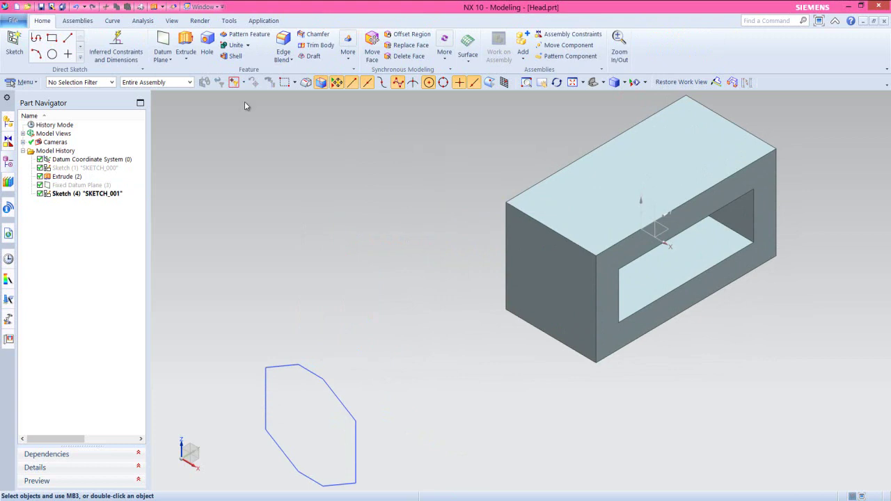
Extrude the octagon's connected curves until the selected near end face of the hollow block, and unite the result with the block.
{"action": "left_click", "coordinate": [186, 39]}
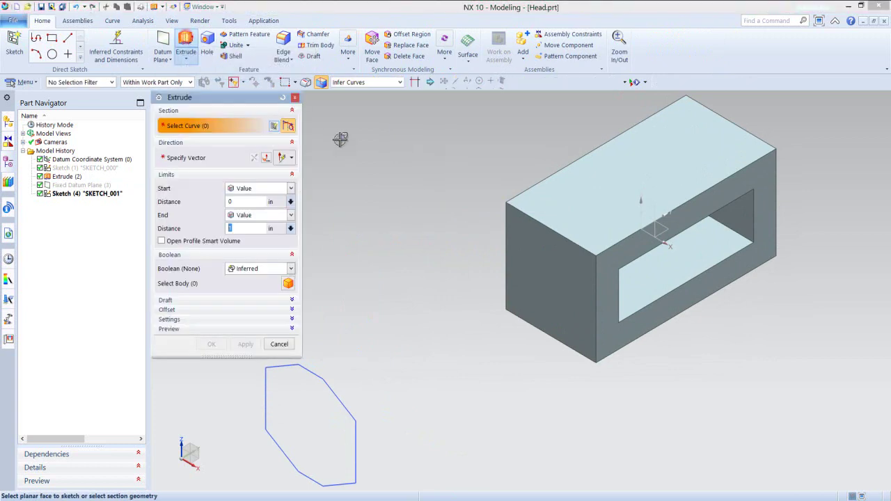
{"action": "left_click", "coordinate": [400, 82]}
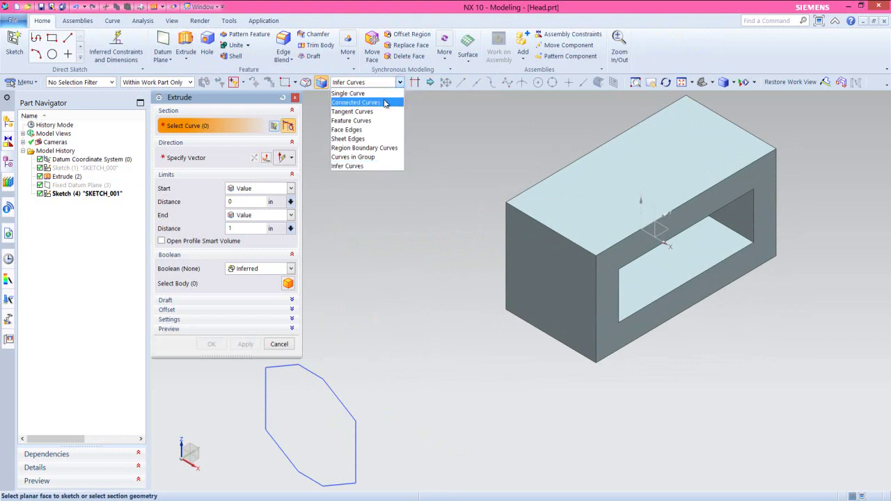
{"action": "left_click", "coordinate": [381, 103]}
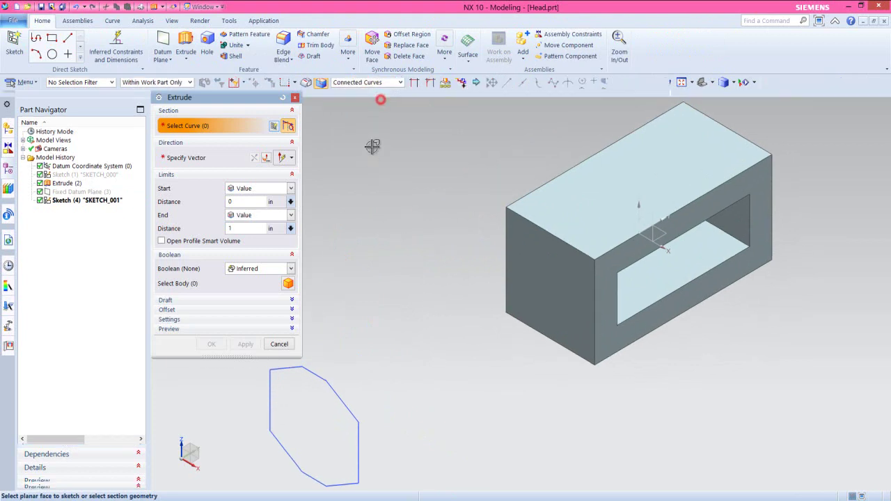
{"action": "left_click", "coordinate": [314, 369]}
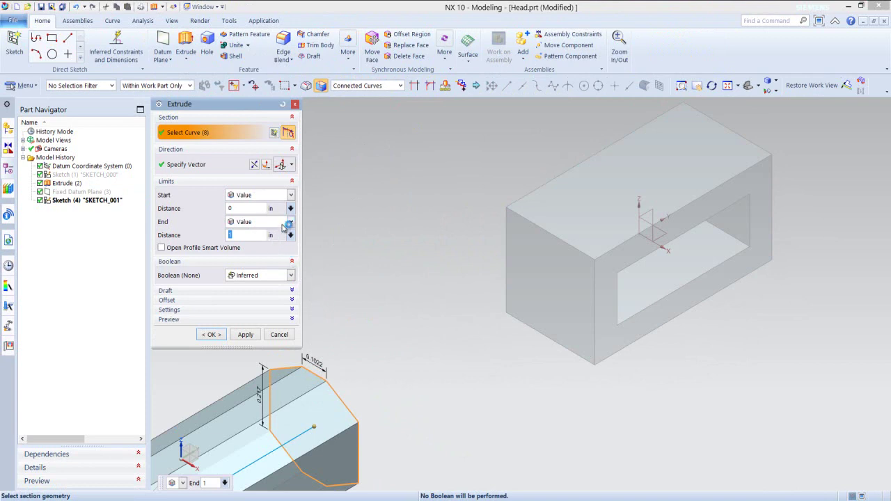
{"action": "left_click", "coordinate": [288, 223]}
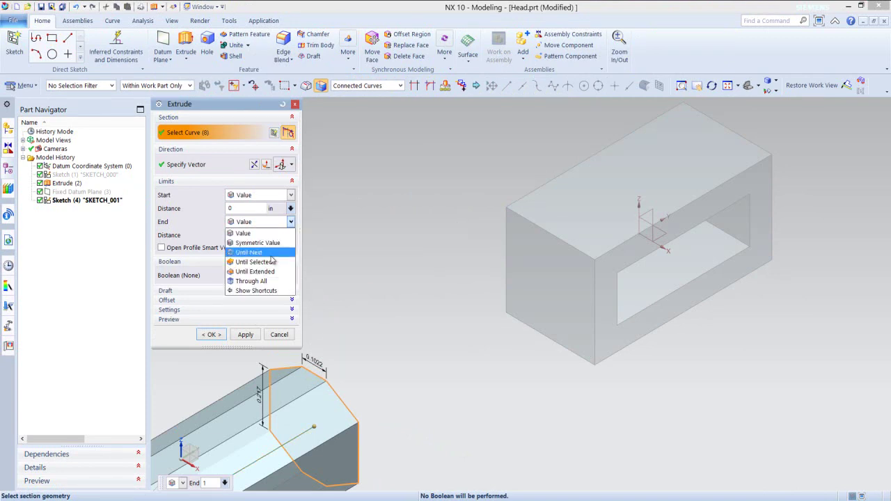
{"action": "middle_click", "coordinate": [344, 261]}
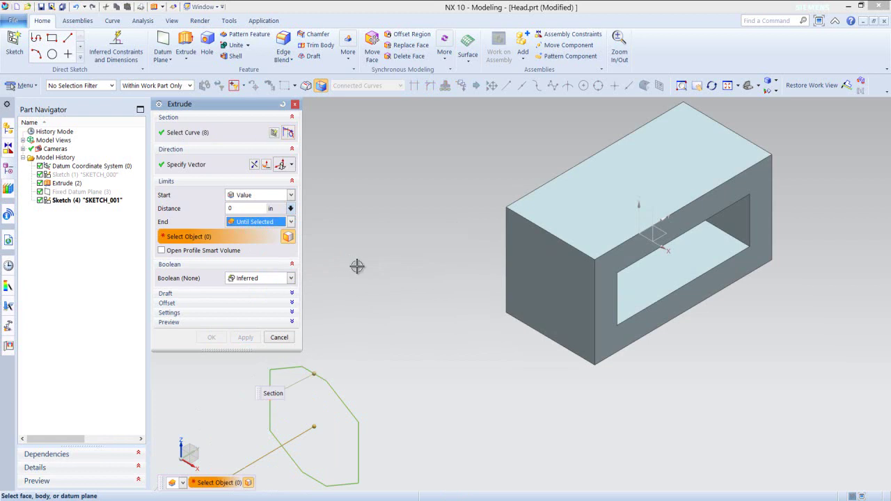
{"action": "left_click", "coordinate": [527, 261]}
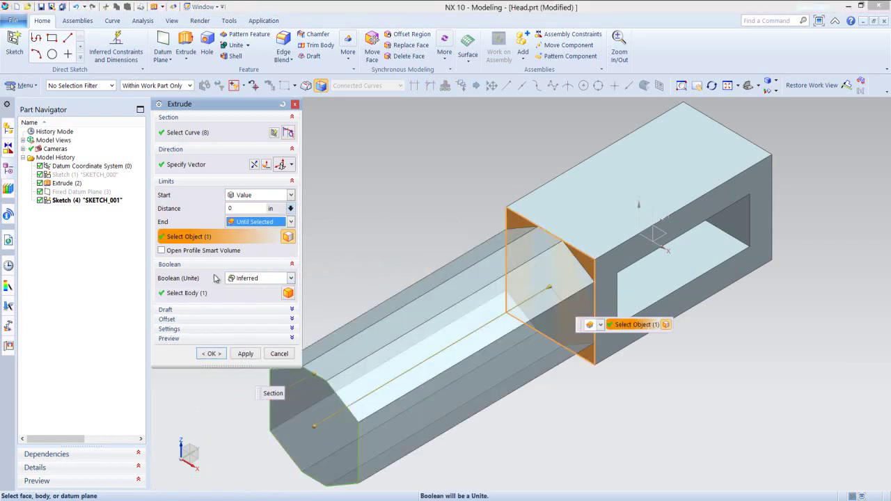
{"action": "left_click", "coordinate": [268, 283]}
{"action": "left_click", "coordinate": [254, 301]}
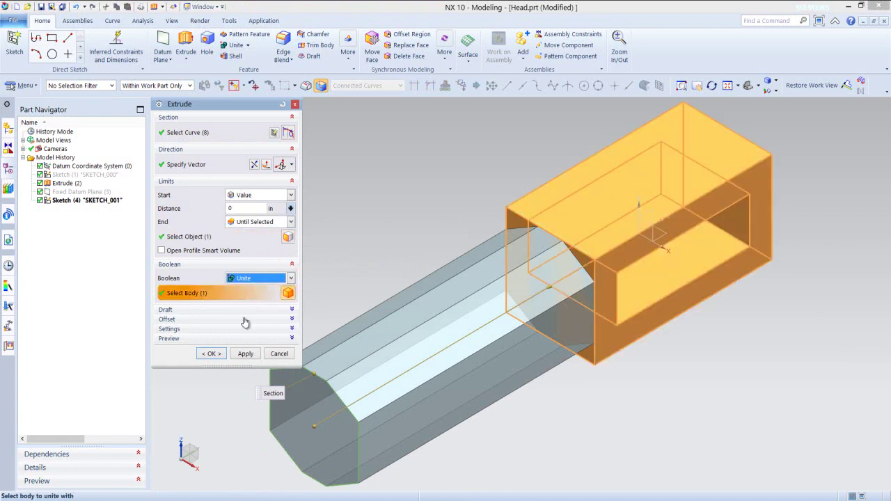
{"action": "left_click", "coordinate": [217, 353]}
Hide the octagonal profile sketch at the free end of the new extrusion.
{"action": "middle_click_drag", "start_coordinate": [504, 347], "coordinate": [463, 342]}
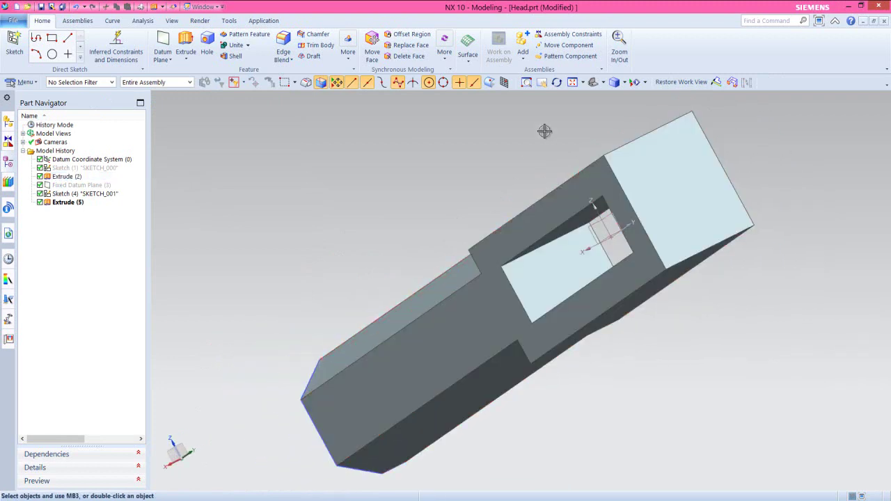
{"action": "left_click", "coordinate": [660, 82]}
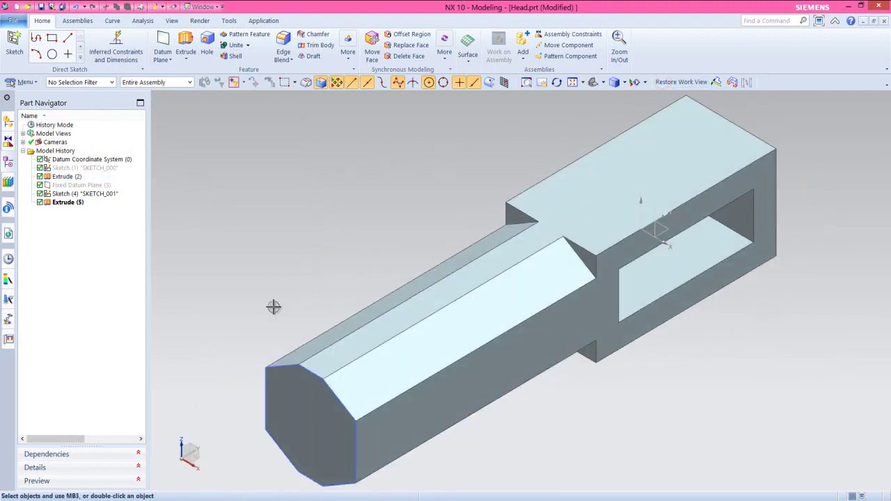
{"action": "left_click", "coordinate": [288, 364]}
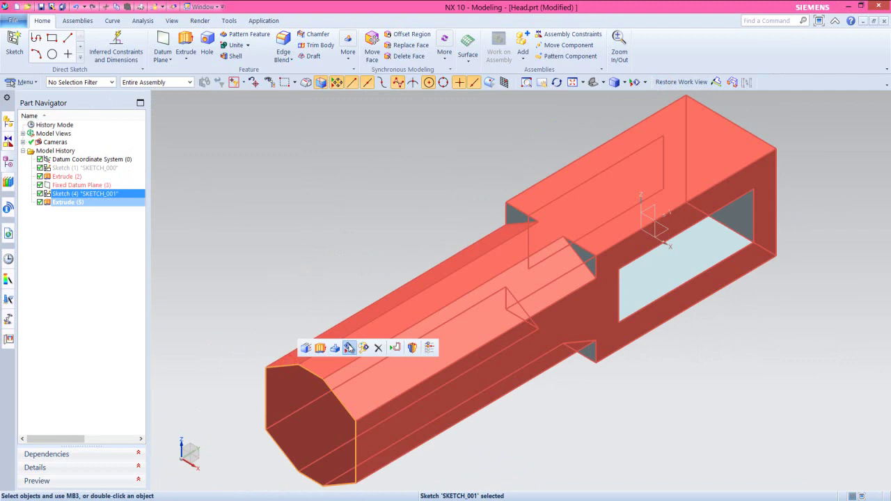
{"action": "left_click", "coordinate": [349, 347]}
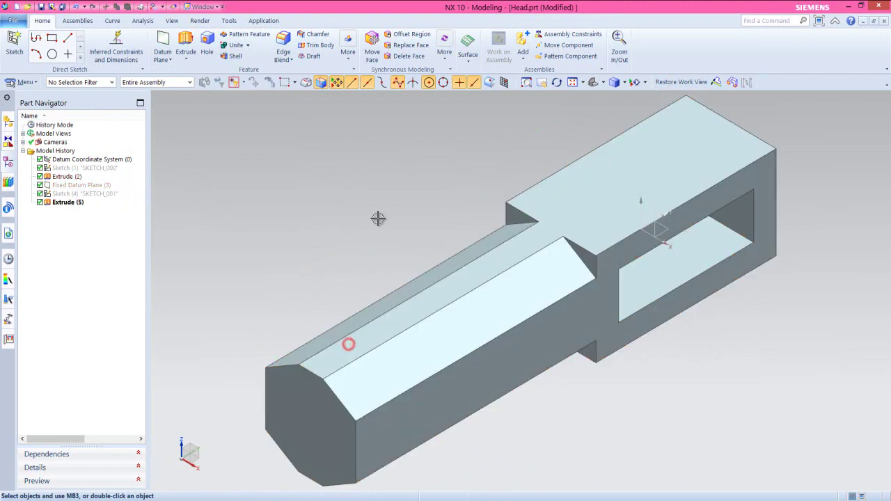
{"action": "left_click", "coordinate": [580, 82]}
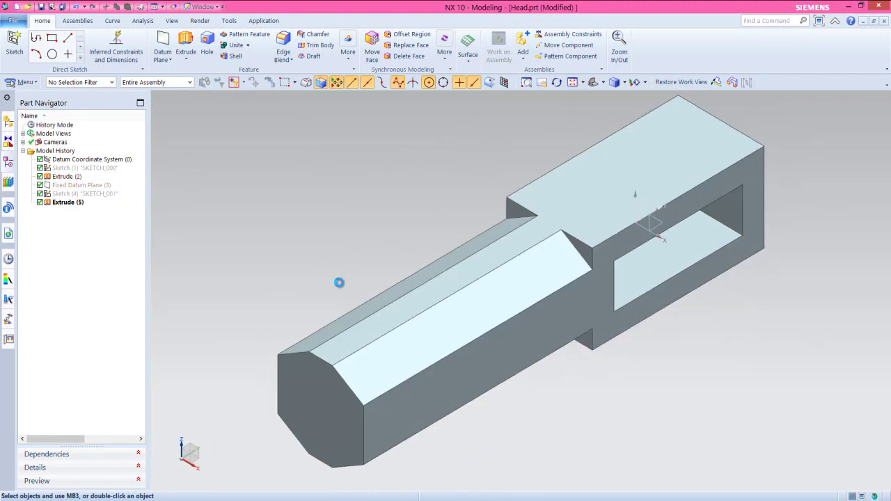
{"action": "left_click", "coordinate": [323, 249]}
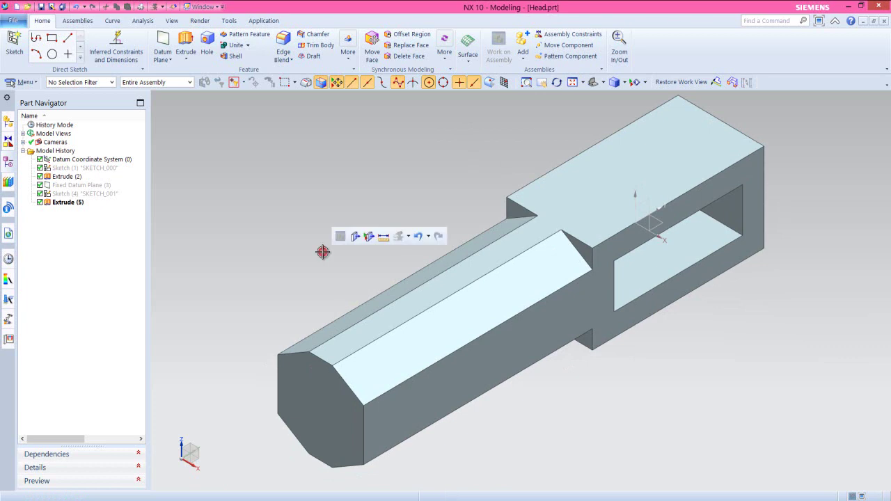
Create a new sketch on the XY plane of the datum coordinate system.
{"action": "left_click", "coordinate": [14, 43]}
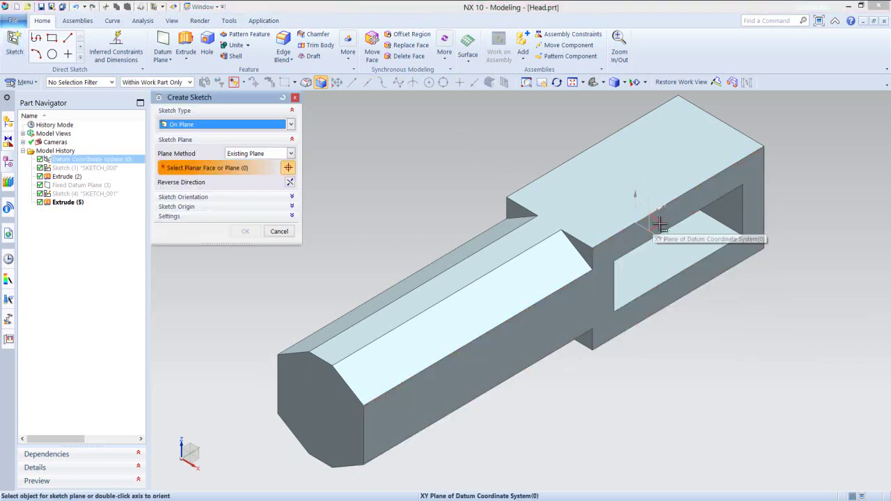
{"action": "left_click", "coordinate": [660, 225]}
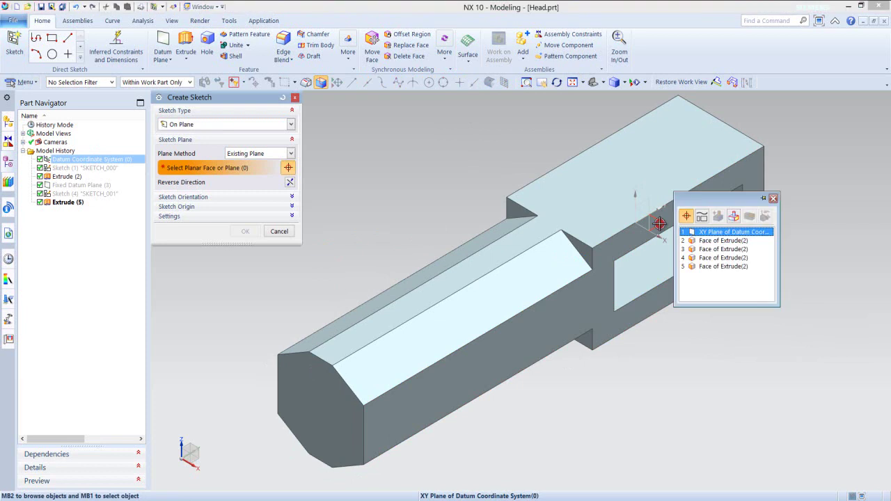
{"action": "left_click", "coordinate": [705, 233]}
{"action": "left_click", "coordinate": [254, 232]}
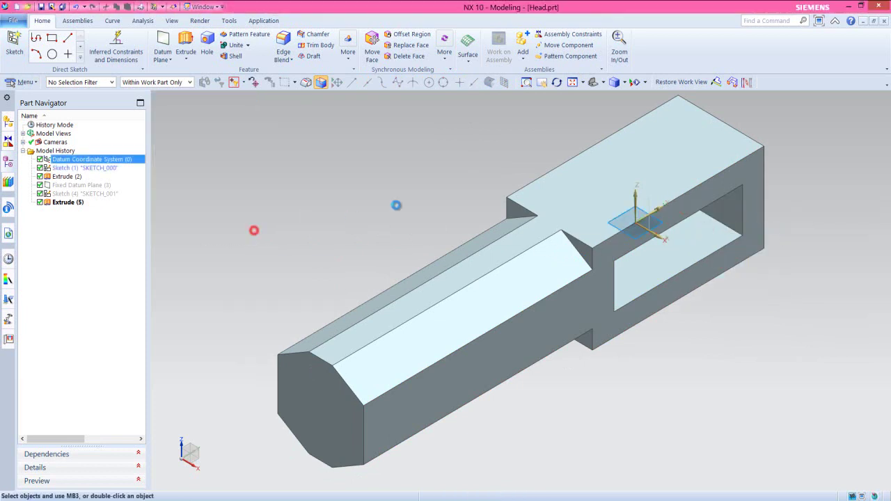
{"action": "left_click", "coordinate": [428, 206]}
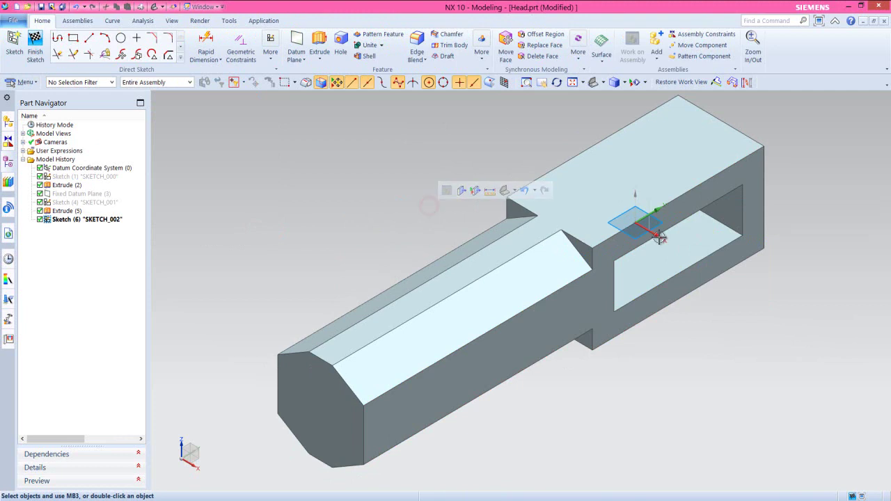
Project the hollow block's vertical far end edge, opposite the octagonal shank, into the sketch as seen square to the sketch plane.
{"action": "middle_click_drag", "start_coordinate": [756, 283], "coordinate": [743, 319]}
{"action": "right_click", "coordinate": [742, 319]}
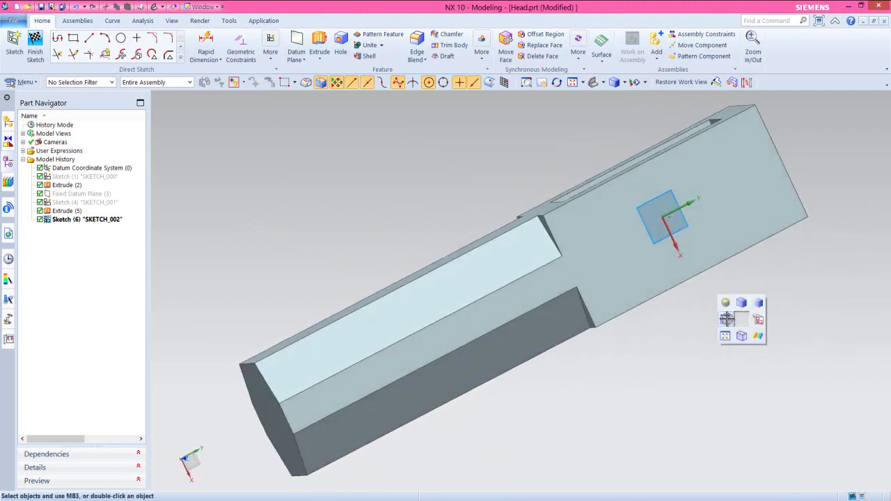
{"action": "left_click", "coordinate": [725, 319]}
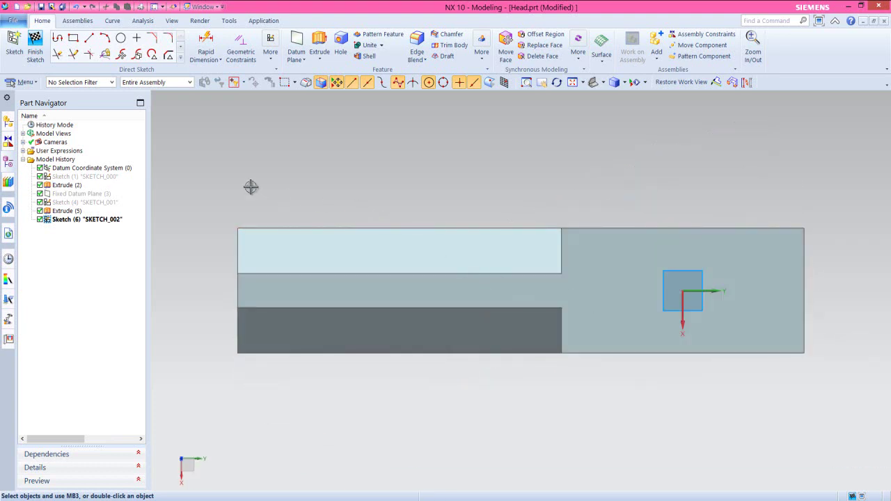
{"action": "left_click", "coordinate": [181, 59]}
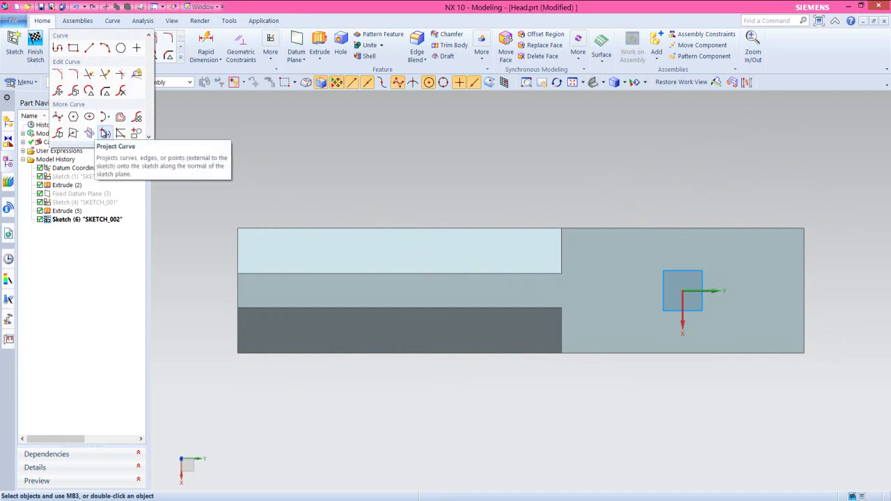
{"action": "left_click", "coordinate": [104, 134]}
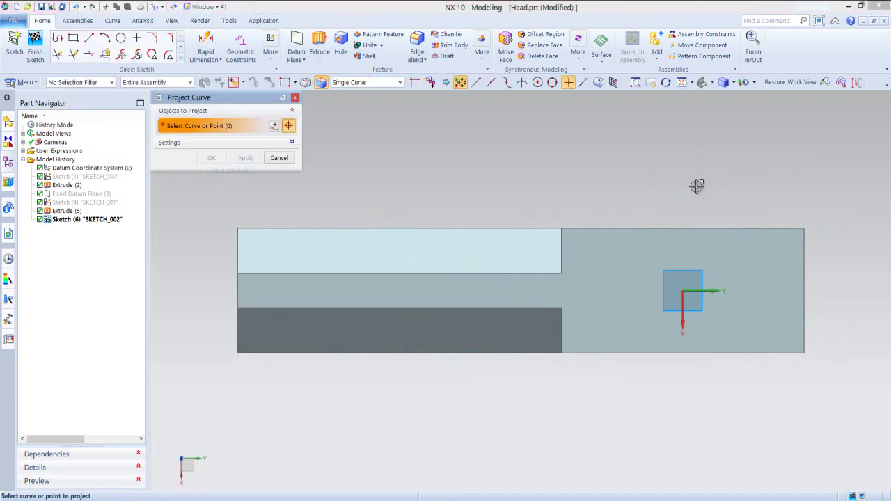
{"action": "left_click", "coordinate": [805, 247]}
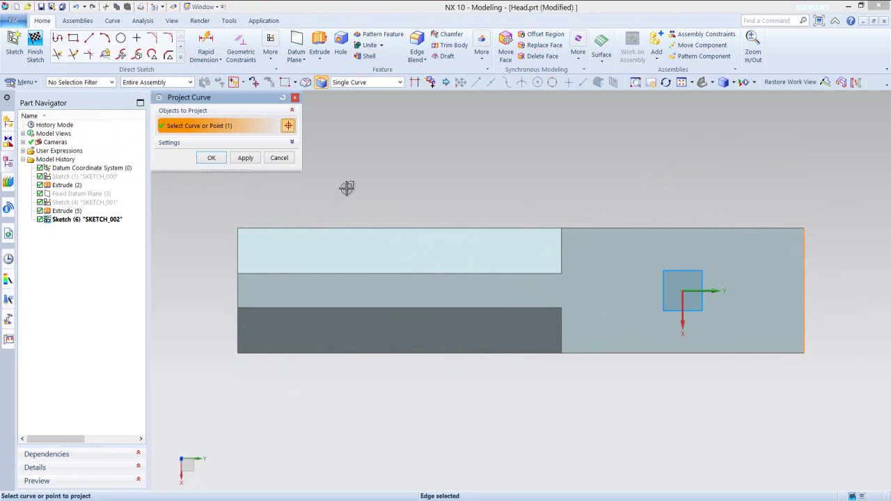
{"action": "left_click", "coordinate": [211, 158]}
From the projected edge's lower endpoint, sketch a 1 in line outward along Y, followed by a 0.0625 in line perpendicular to it, back toward the centreline.
{"action": "scroll", "coordinate": [216, 255], "scroll_direction": "down", "scroll_amount": 2}
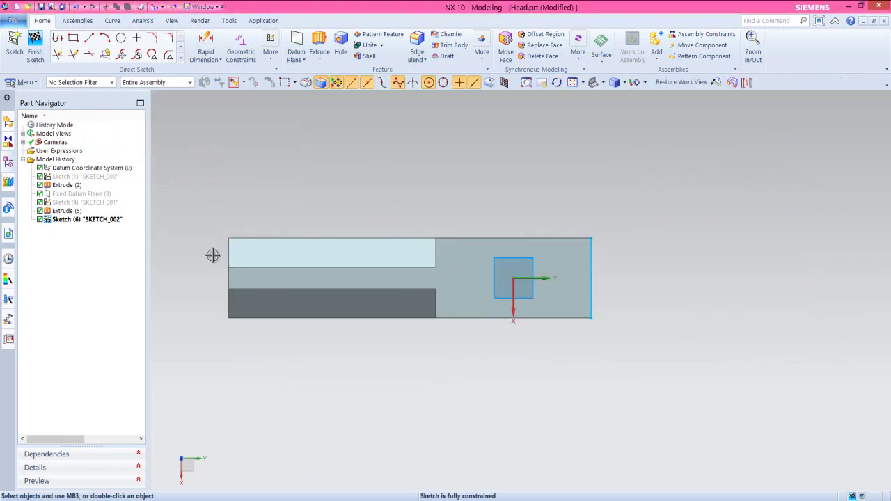
{"action": "scroll", "coordinate": [707, 263], "scroll_direction": "up", "scroll_amount": 1}
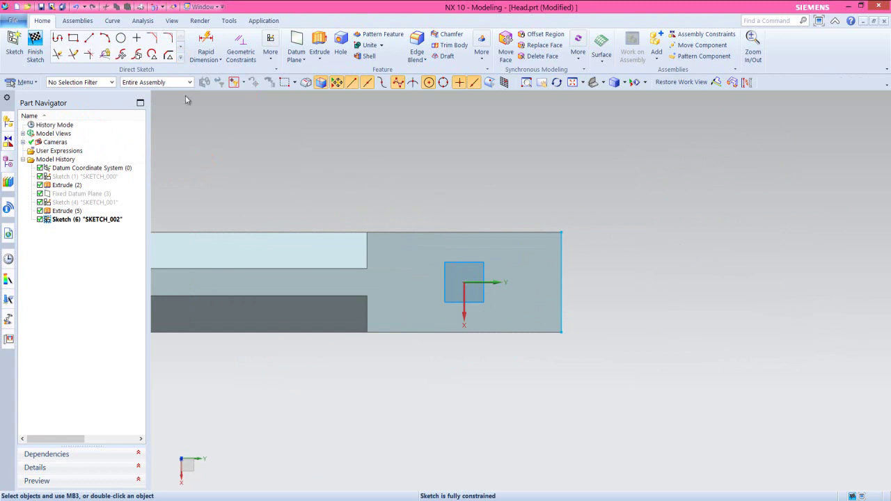
{"action": "left_click", "coordinate": [88, 38]}
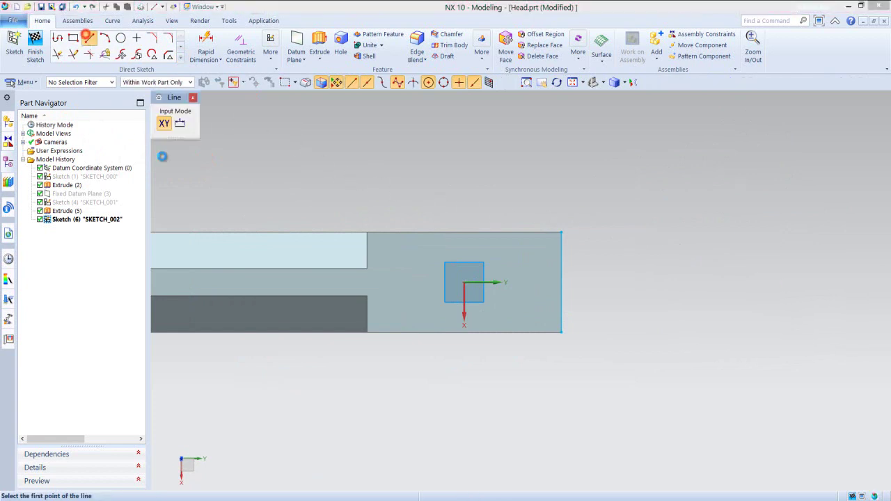
{"action": "left_click", "coordinate": [562, 333]}
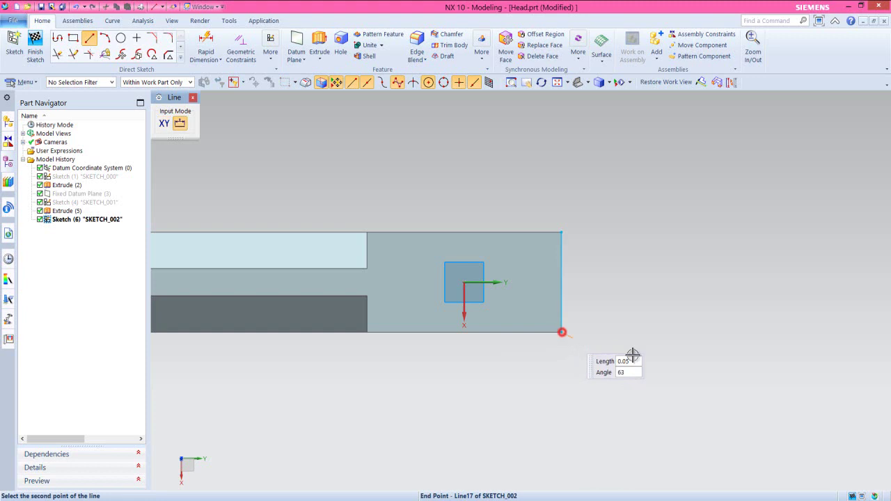
{"action": "left_click", "coordinate": [726, 337]}
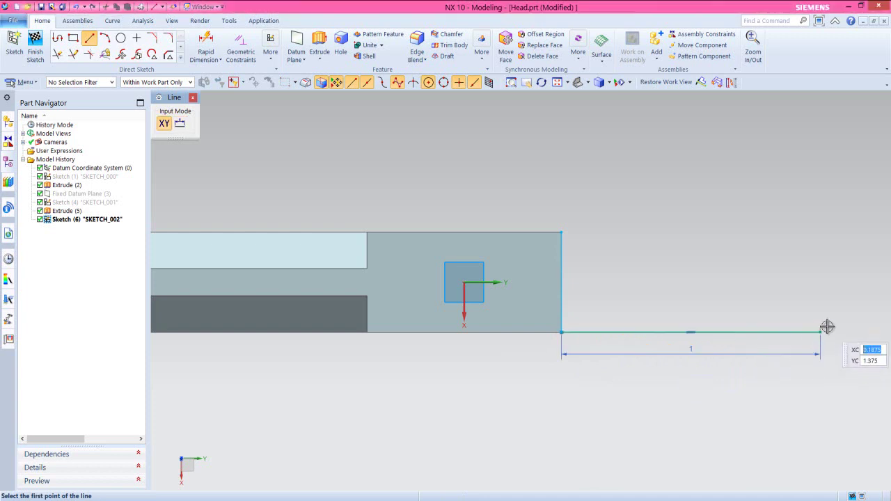
{"action": "left_click", "coordinate": [821, 332]}
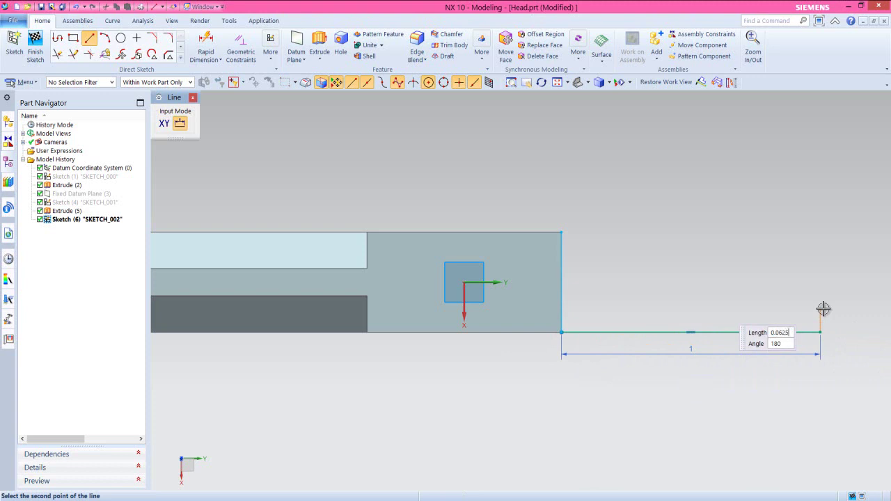
{"action": "key", "text": "Escape"}
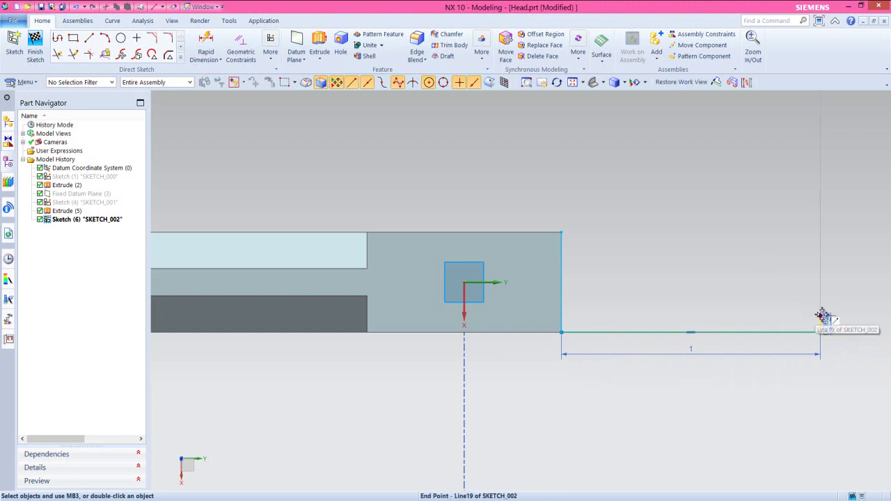
Close the tapered profile with a sloping line from the short line's free end to the projected edge's upper endpoint.
{"action": "left_click", "coordinate": [806, 298]}
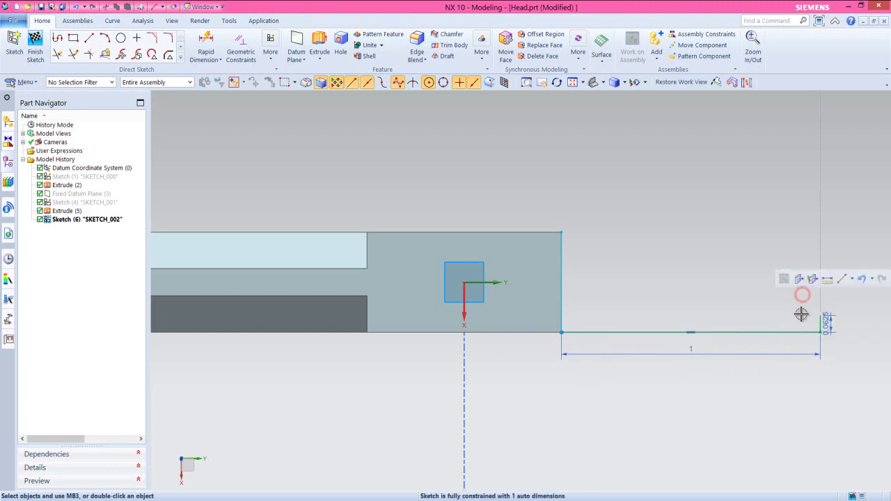
{"action": "left_click", "coordinate": [843, 280]}
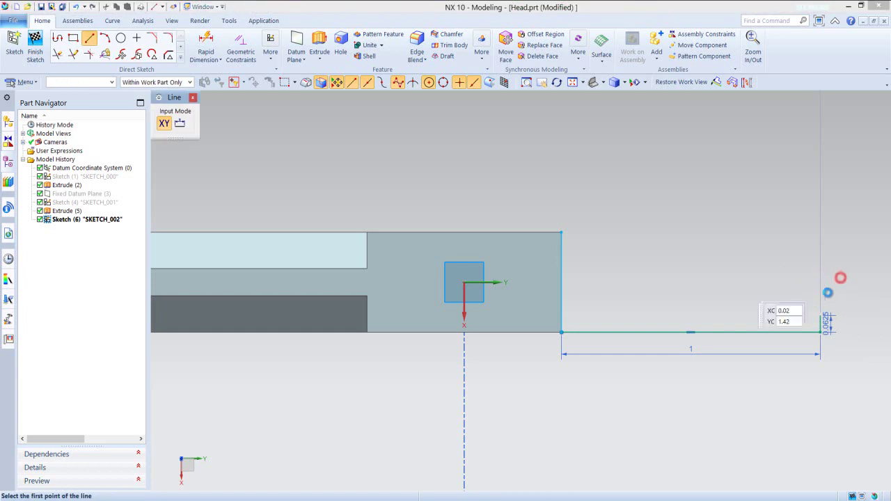
{"action": "left_click", "coordinate": [820, 316]}
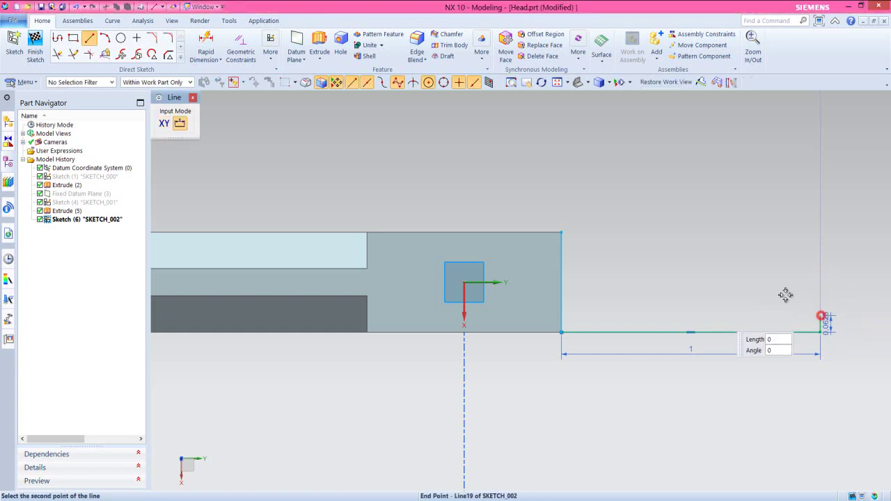
{"action": "left_click", "coordinate": [563, 232]}
{"action": "left_click", "coordinate": [562, 232]}
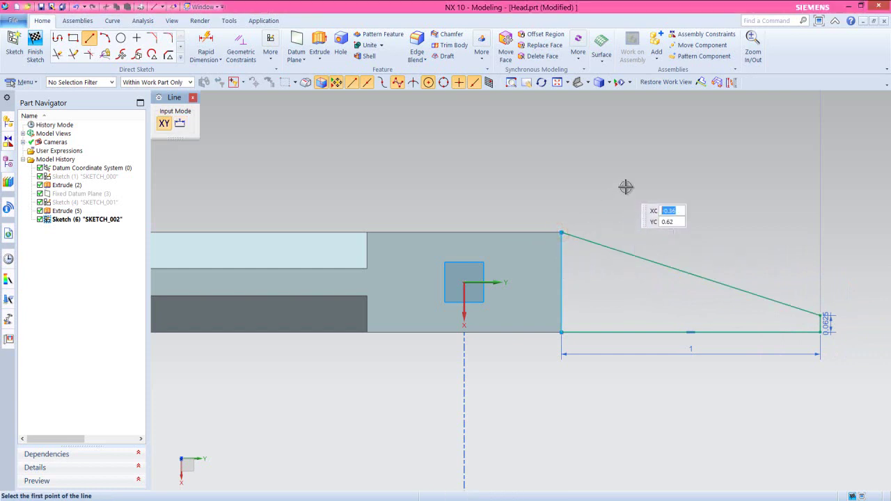
{"action": "right_click", "coordinate": [626, 187]}
{"action": "left_click", "coordinate": [660, 215]}
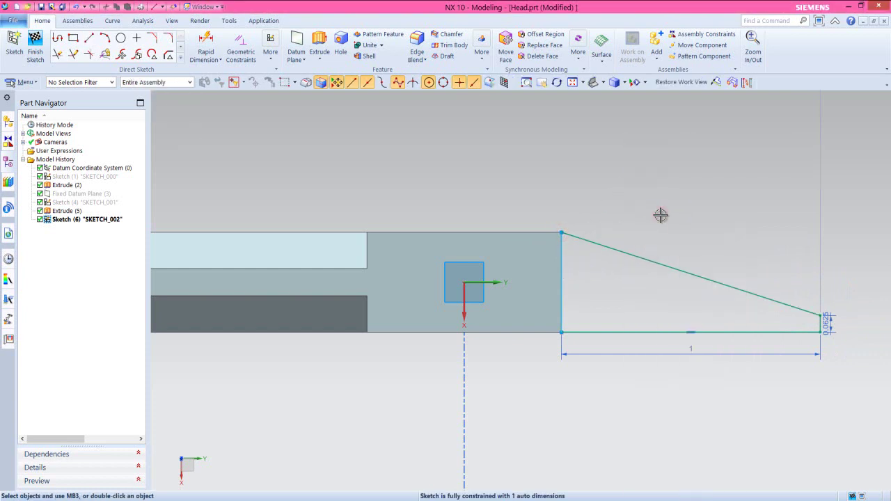
Apply a Horizontal constraint to the short 0.0625 in end line and finish the sketch.
{"action": "scroll", "coordinate": [845, 328], "scroll_direction": "down", "scroll_amount": 3}
{"action": "left_click", "coordinate": [796, 312]}
{"action": "left_click", "coordinate": [796, 312]}
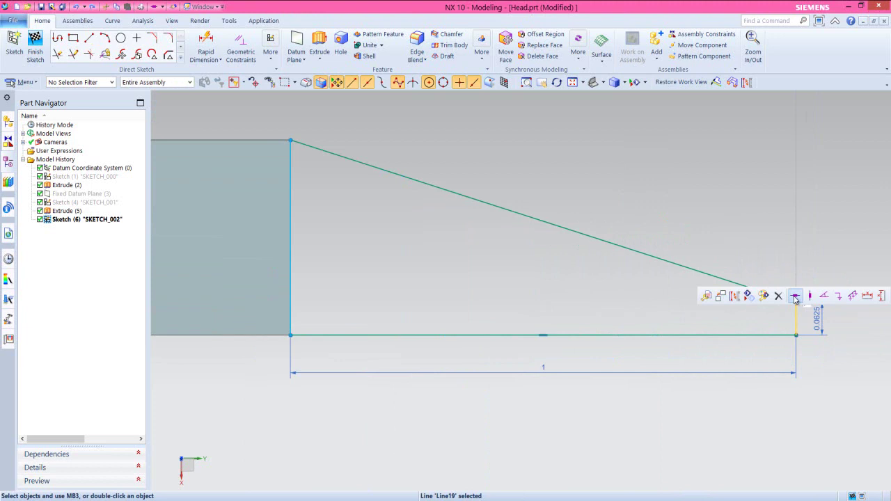
{"action": "left_click", "coordinate": [796, 296]}
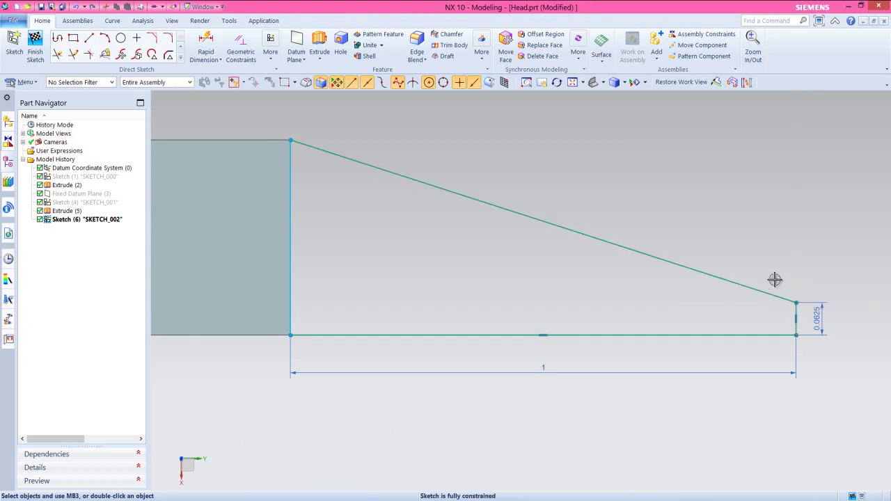
{"action": "right_click", "coordinate": [736, 242]}
{"action": "left_click", "coordinate": [755, 252]}
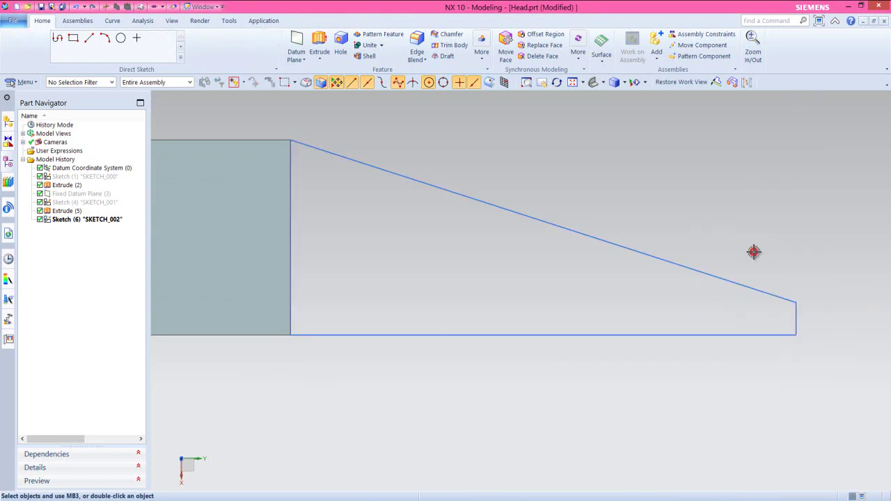
Start extruding the tapered profile's connected curves, with the start limit set to Until Extended at the block's top face.
{"action": "left_click", "coordinate": [603, 82]}
{"action": "left_click", "coordinate": [625, 98]}
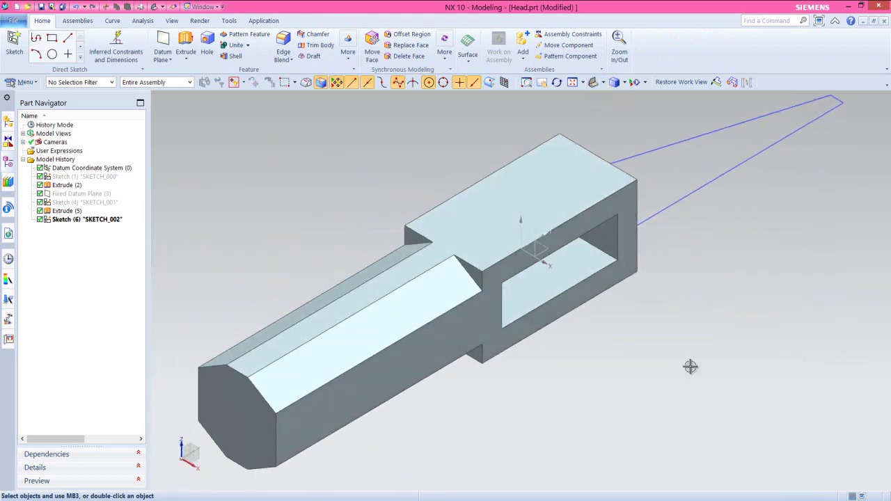
{"action": "right_click", "coordinate": [691, 367]}
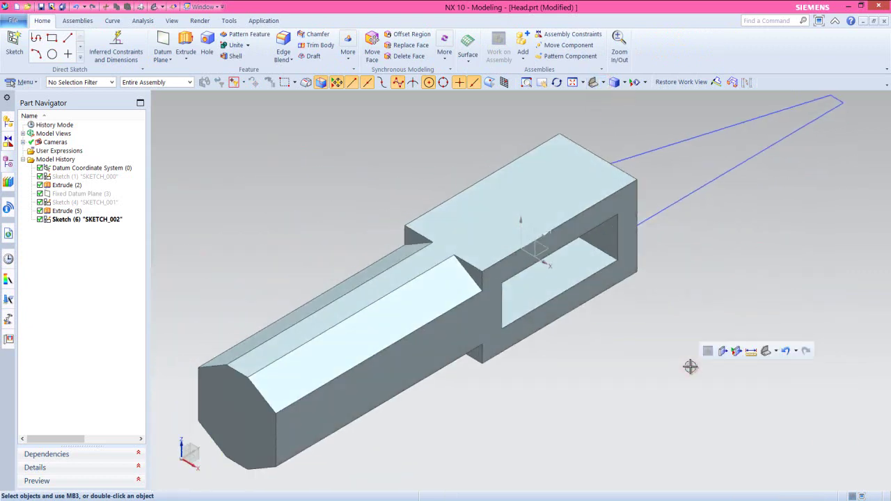
{"action": "left_click", "coordinate": [704, 358]}
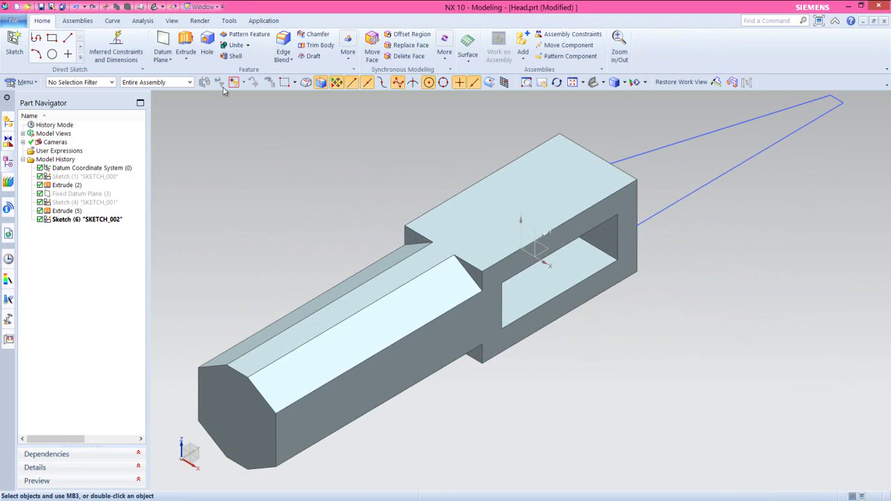
{"action": "left_click", "coordinate": [184, 46]}
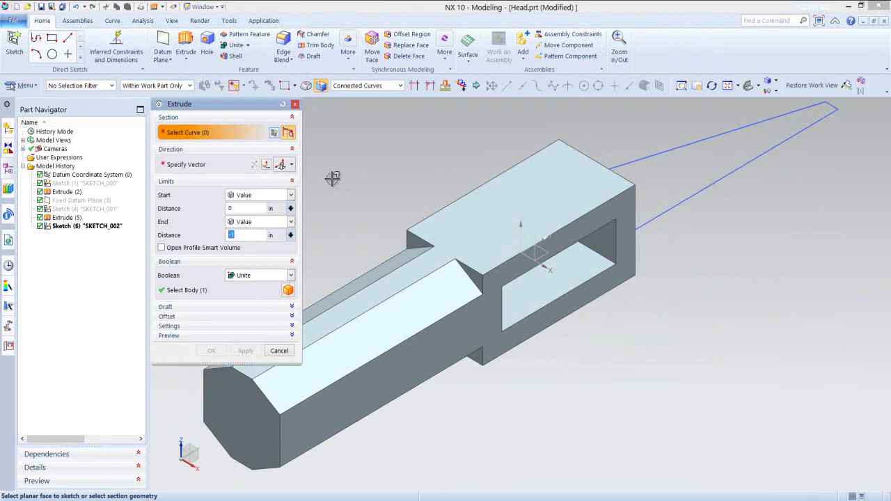
{"action": "left_click", "coordinate": [640, 158]}
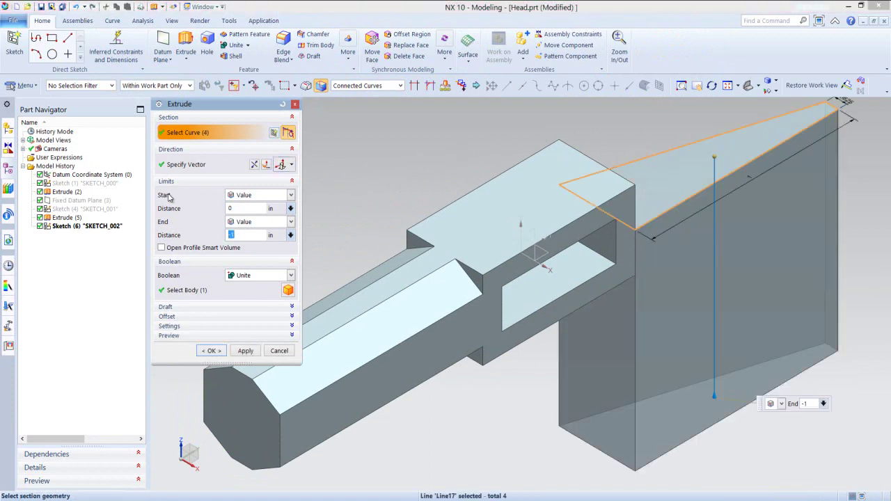
{"action": "left_click", "coordinate": [290, 195]}
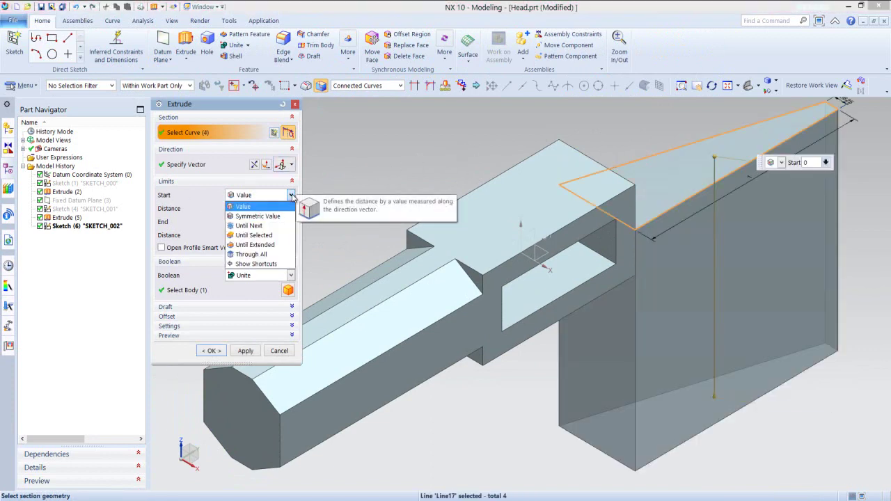
{"action": "left_click", "coordinate": [276, 245]}
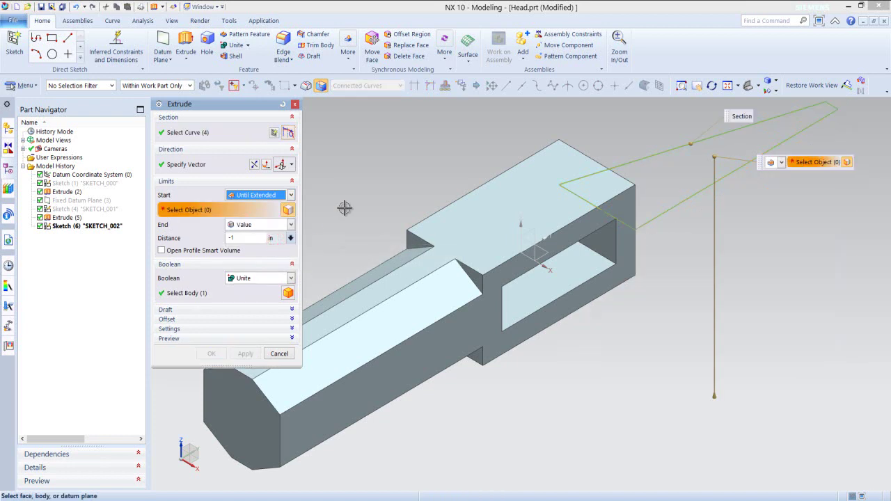
{"action": "left_click", "coordinate": [460, 222]}
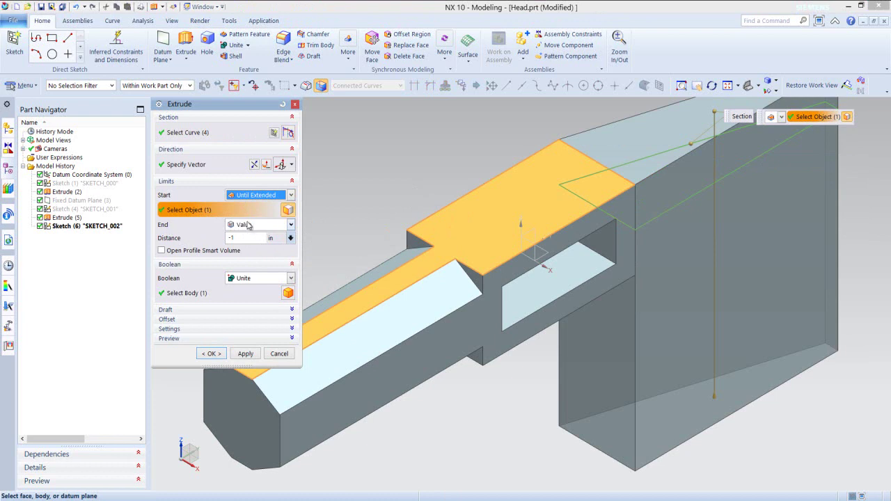
Complete the united extrusion with the end limit Until Extended at the block's underside, and hide the tapered profile sketch.
{"action": "left_click", "coordinate": [291, 225]}
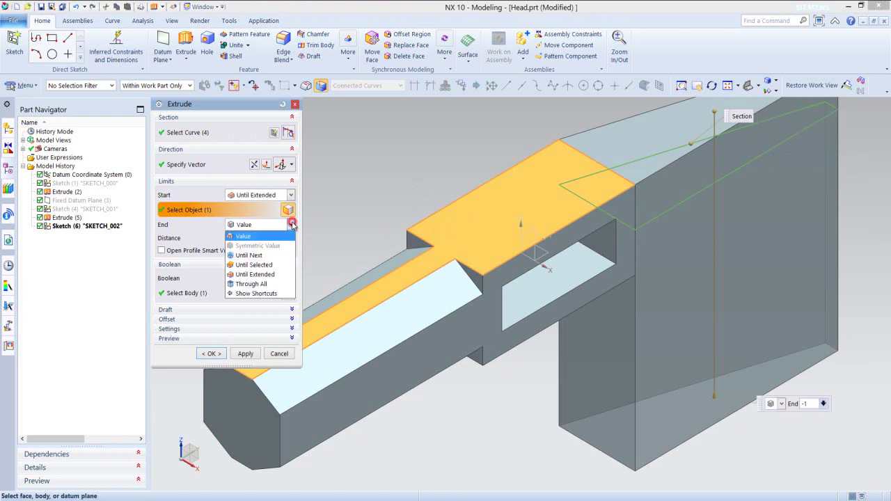
{"action": "left_click", "coordinate": [273, 276]}
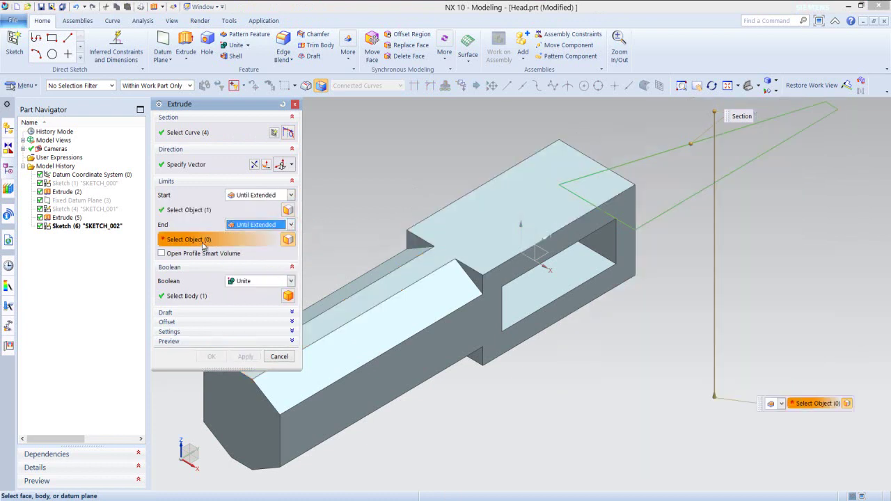
{"action": "middle_click_drag", "start_coordinate": [620, 350], "coordinate": [607, 304]}
{"action": "left_click", "coordinate": [516, 373]}
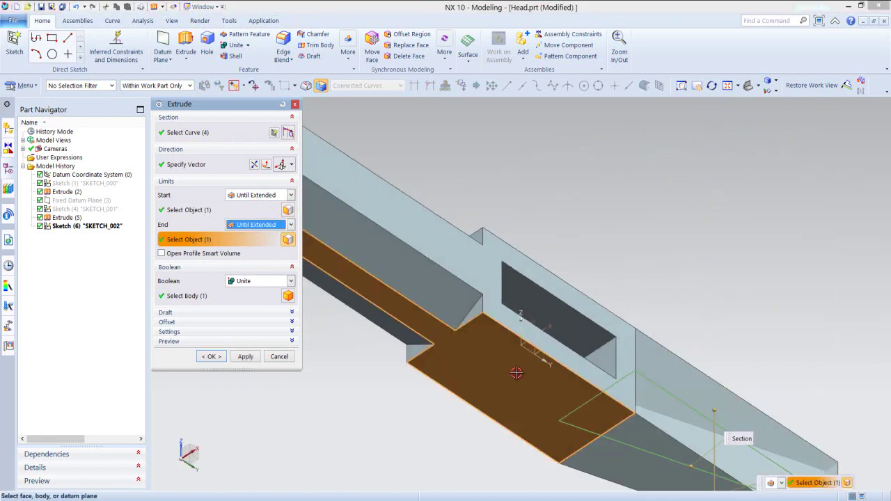
{"action": "left_click", "coordinate": [728, 85]}
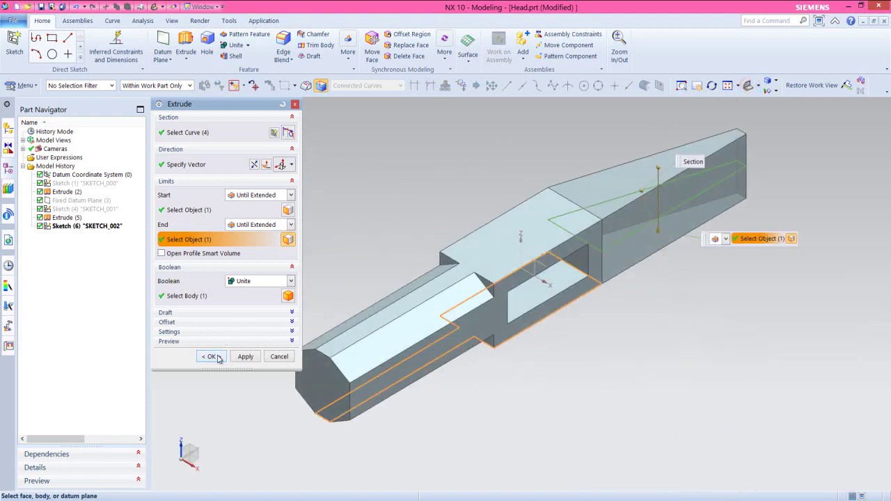
{"action": "left_click", "coordinate": [212, 357]}
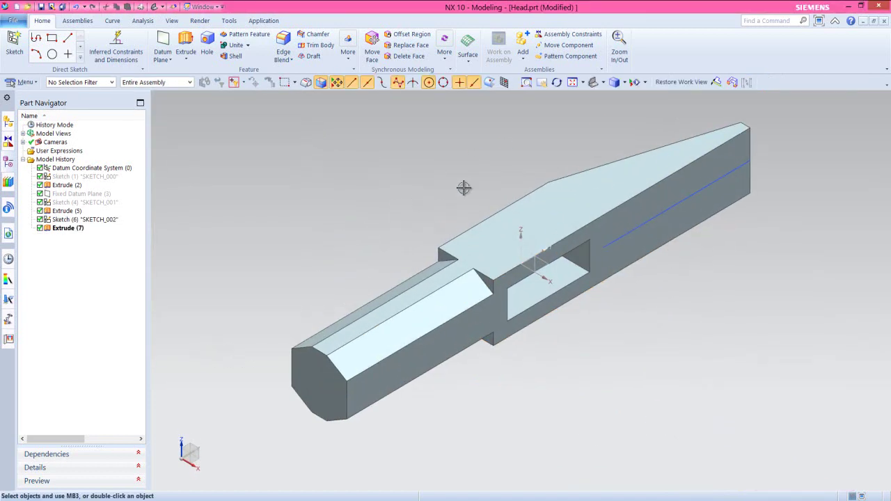
{"action": "left_click", "coordinate": [652, 217]}
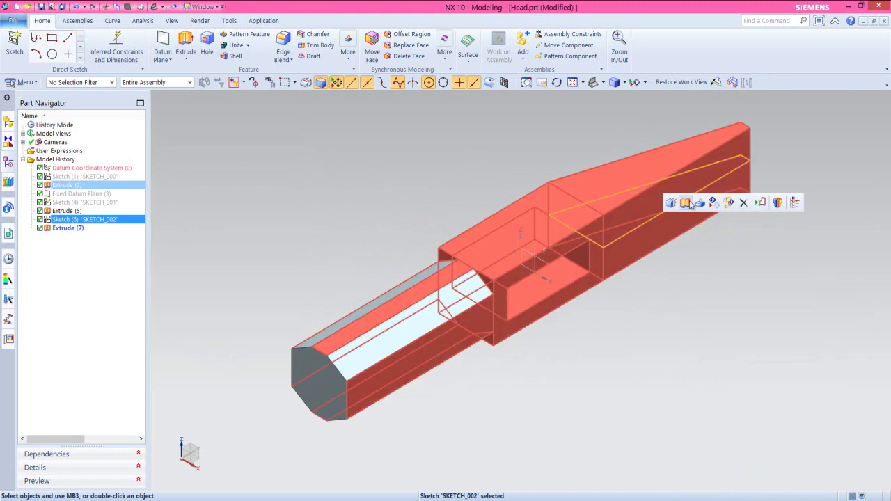
{"action": "left_click", "coordinate": [713, 202]}
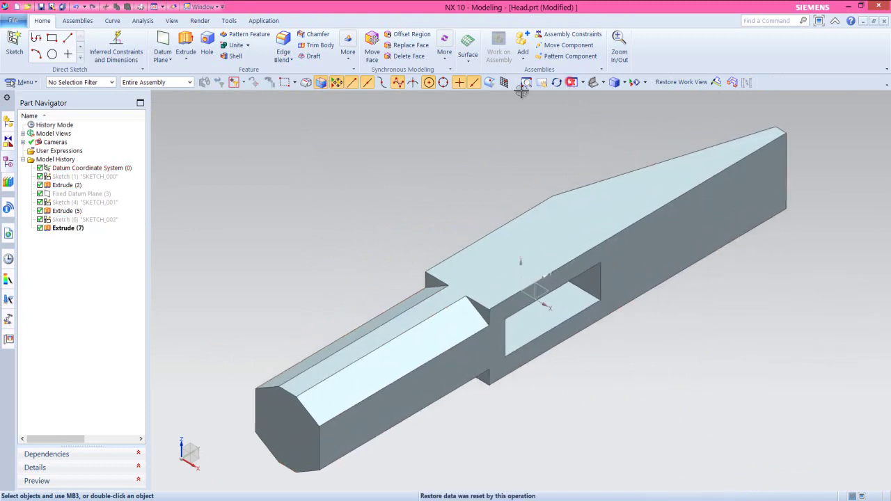
Save the part, and blend the four edges where the shank's slanted faces meet the central block with a 0.125 in radius.
{"action": "left_click", "coordinate": [41, 6]}
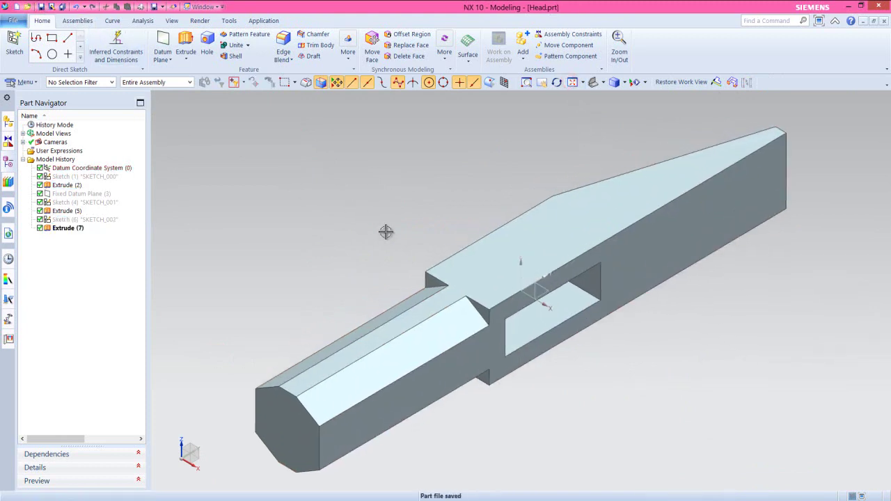
{"action": "left_click", "coordinate": [408, 250]}
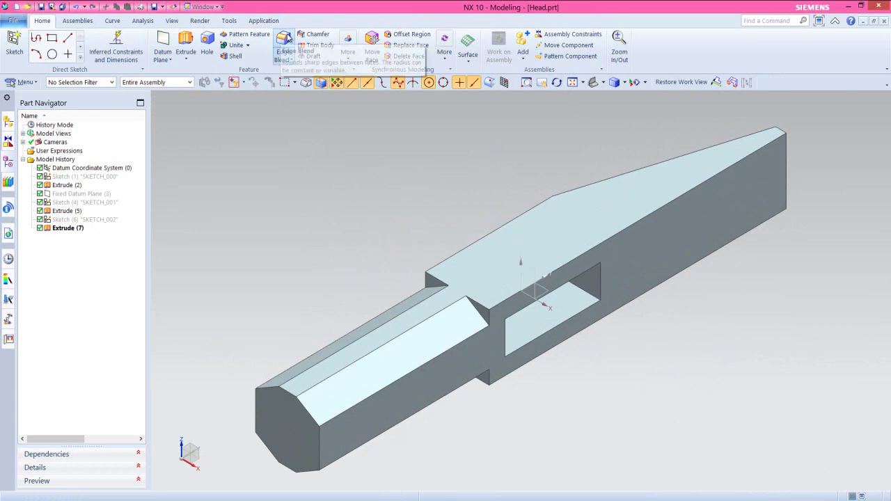
{"action": "left_click", "coordinate": [286, 40]}
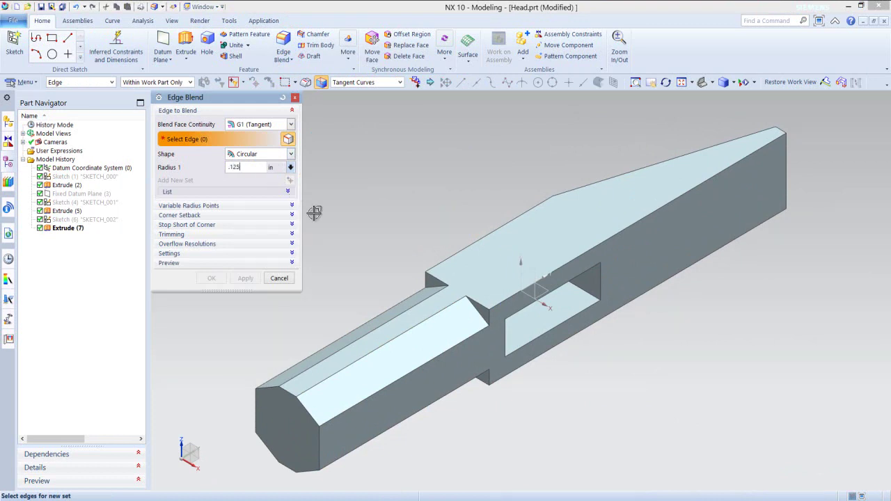
{"action": "left_click", "coordinate": [426, 286]}
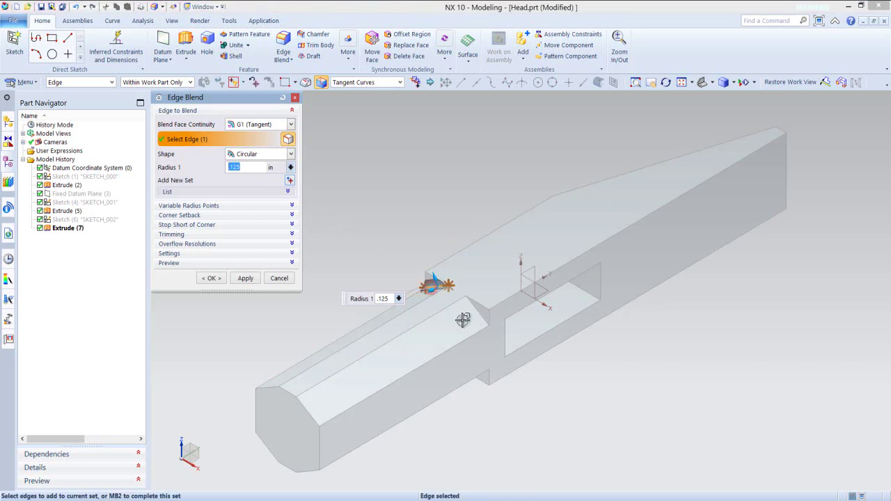
{"action": "left_click", "coordinate": [478, 311]}
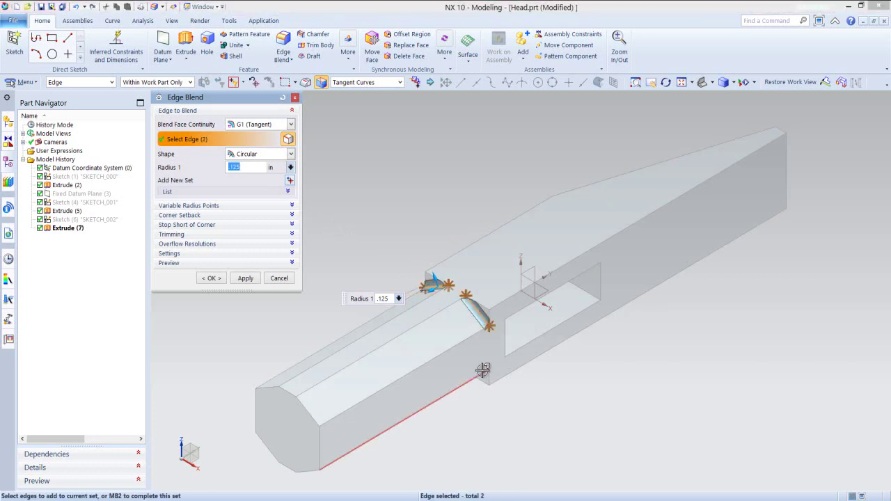
{"action": "middle_click_drag", "start_coordinate": [484, 370], "coordinate": [453, 264]}
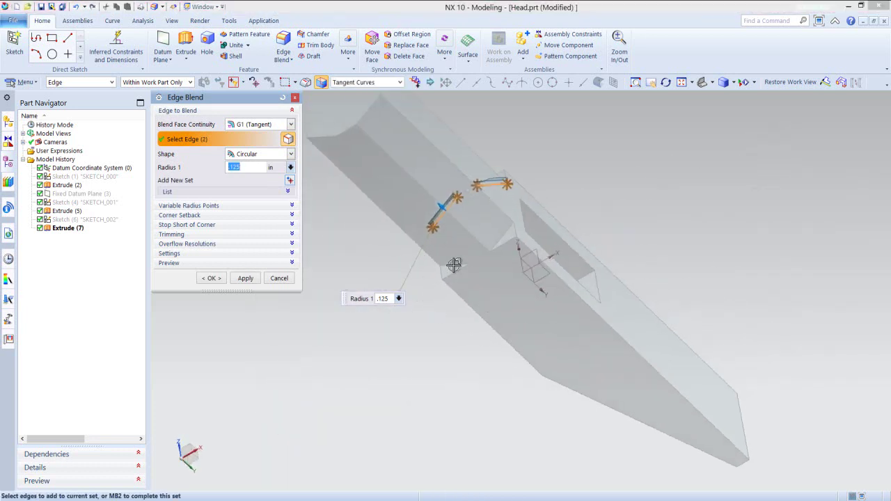
{"action": "left_click", "coordinate": [453, 265]}
{"action": "left_click", "coordinate": [504, 239]}
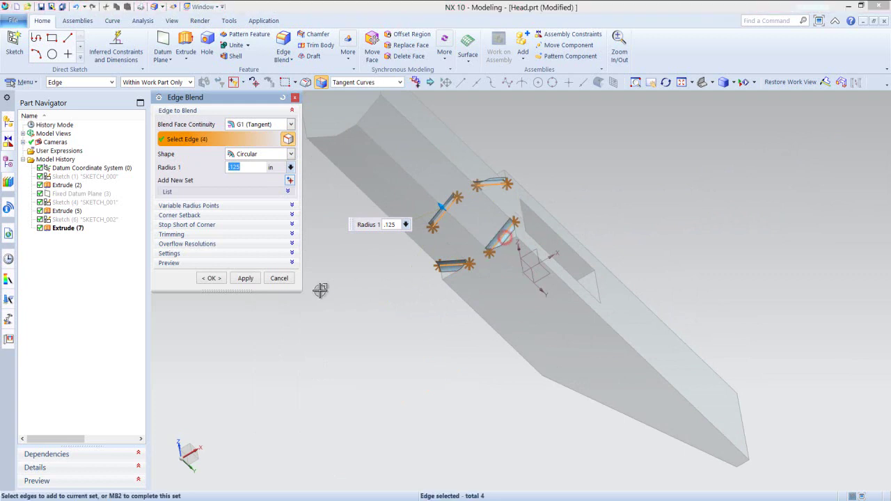
{"action": "left_click", "coordinate": [211, 277]}
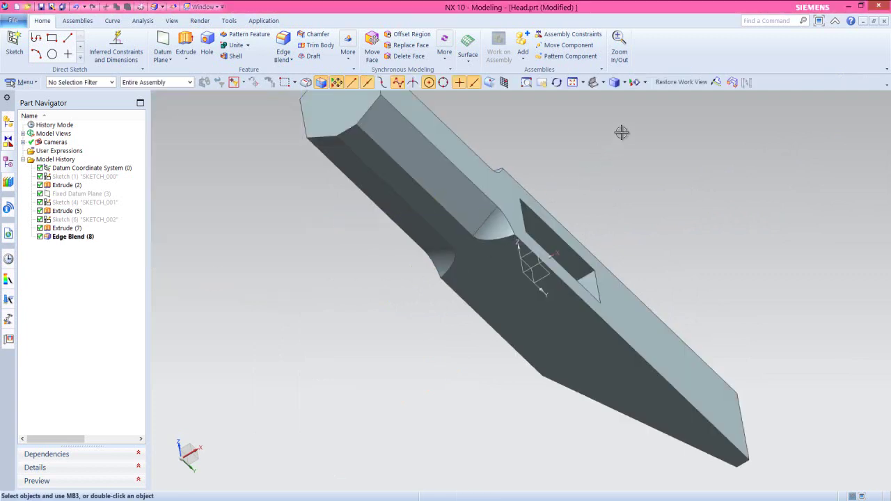
Save the blended head part and close it.
{"action": "left_click", "coordinate": [594, 82]}
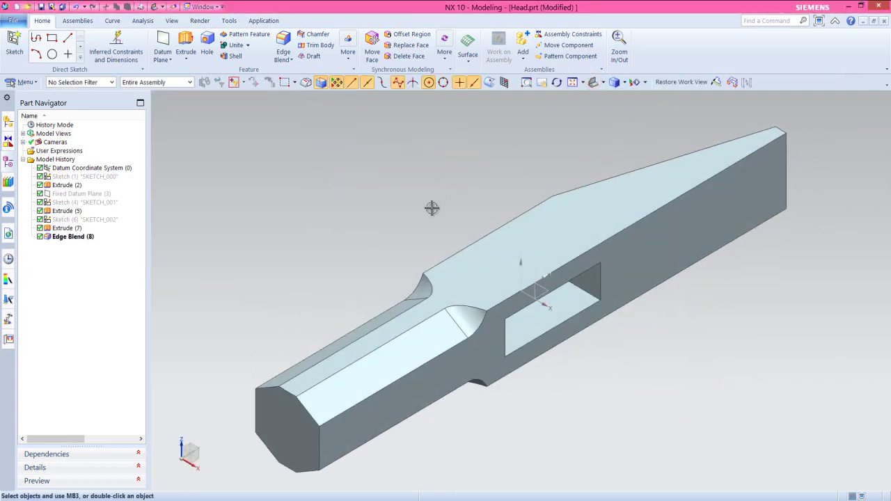
{"action": "left_click", "coordinate": [42, 7]}
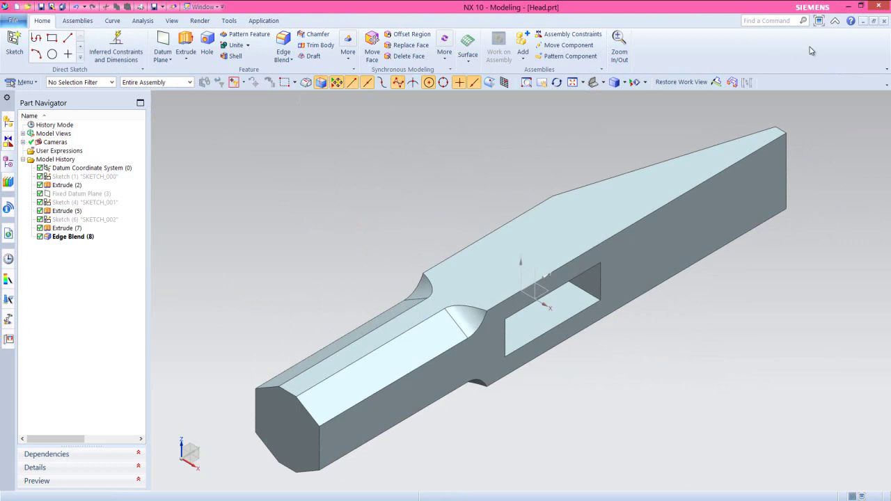
{"action": "left_click", "coordinate": [886, 21]}
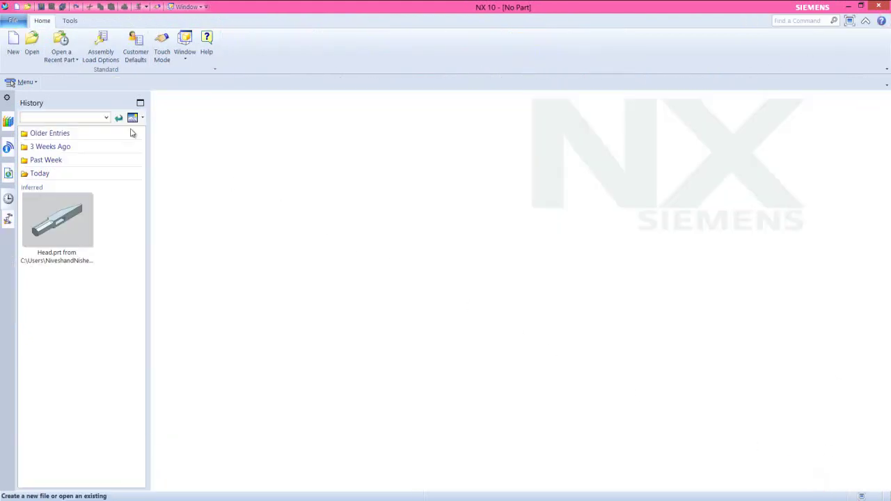
Create a new assembly file in inches named Tack Hammer.prt.
{"action": "left_click", "coordinate": [13, 43]}
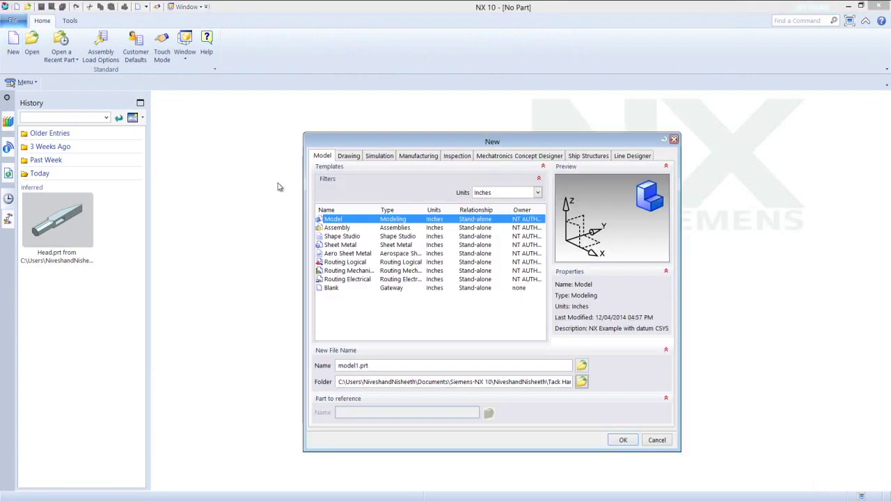
{"action": "left_click", "coordinate": [337, 228]}
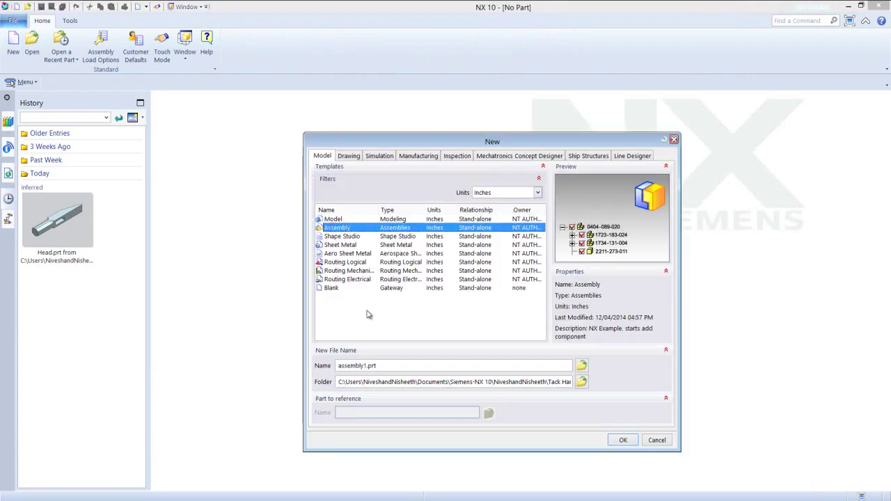
{"action": "left_click_drag", "start_coordinate": [338, 365], "coordinate": [361, 363]}
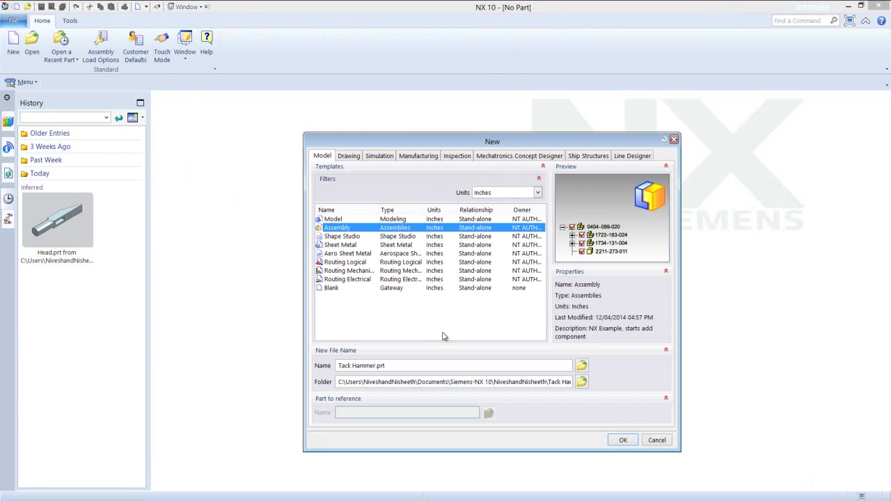
{"action": "left_click", "coordinate": [621, 442]}
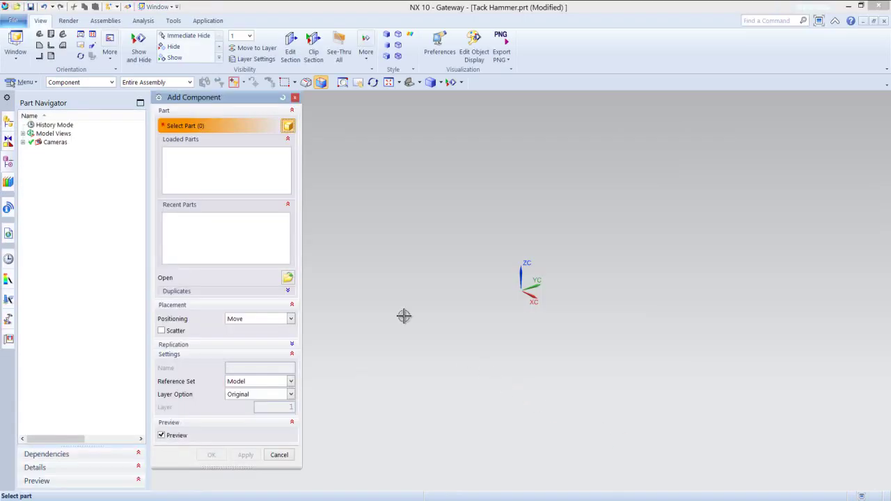
Choose the Head part from the Tack Hammer folder as the component to add.
{"action": "left_click", "coordinate": [287, 278]}
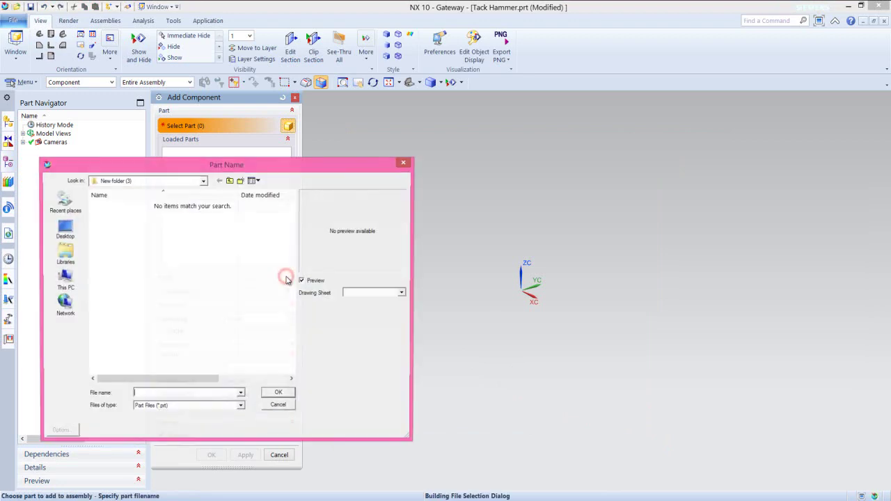
{"action": "double_click", "coordinate": [134, 220]}
{"action": "left_click", "coordinate": [132, 218]}
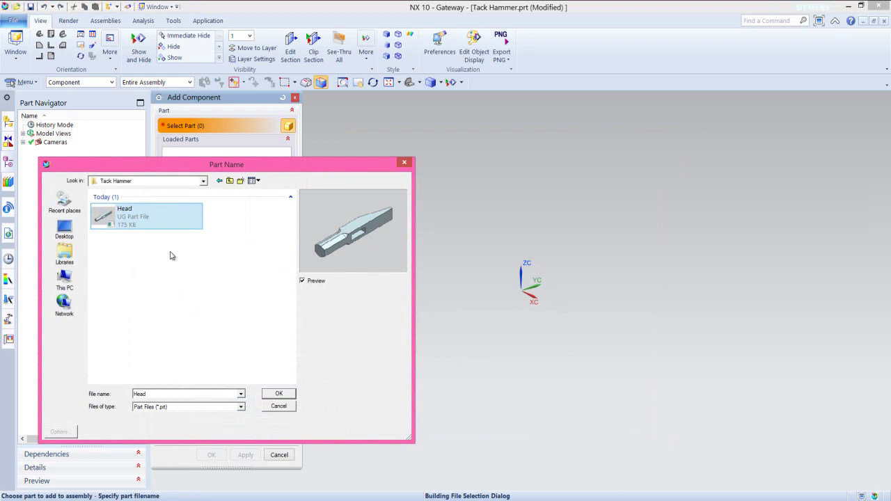
{"action": "left_click", "coordinate": [279, 394]}
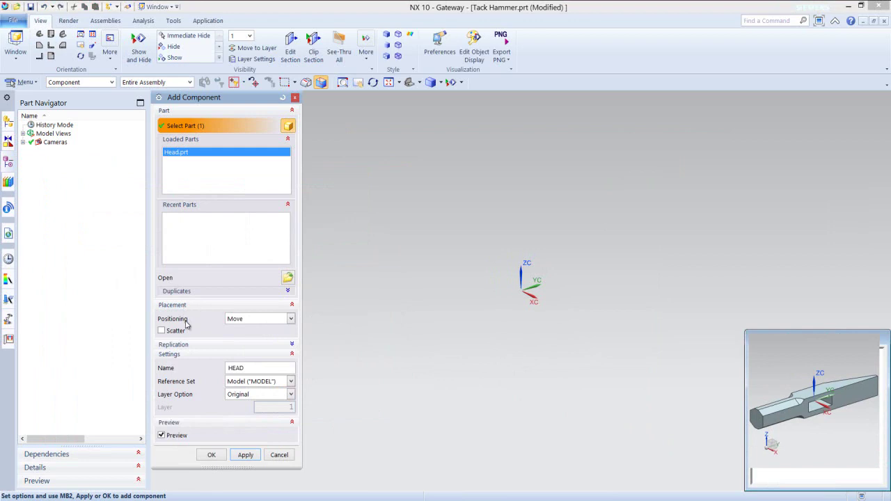
Add the head component with Absolute Origin positioning and the Entire Part reference set.
{"action": "left_click", "coordinate": [291, 320]}
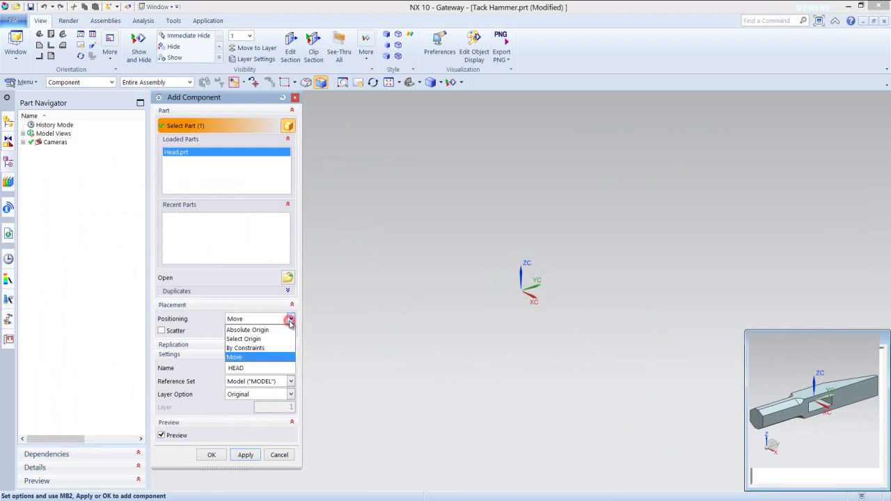
{"action": "left_click", "coordinate": [265, 331]}
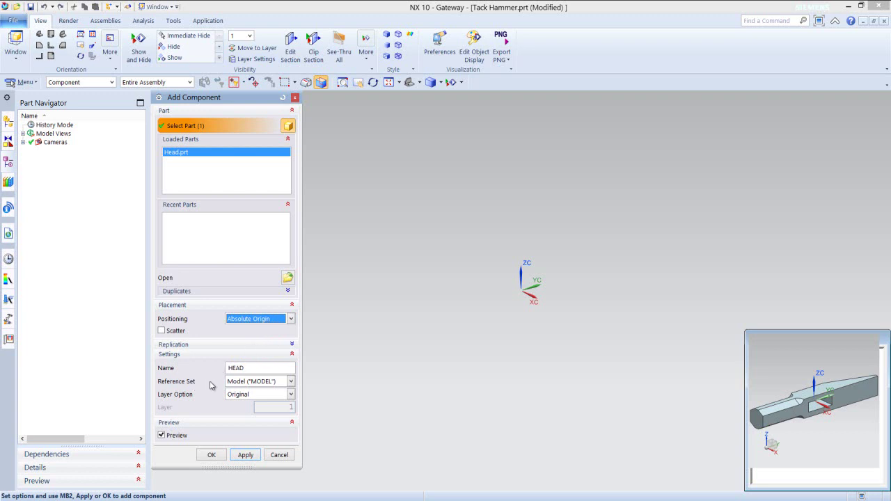
{"action": "left_click", "coordinate": [291, 382]}
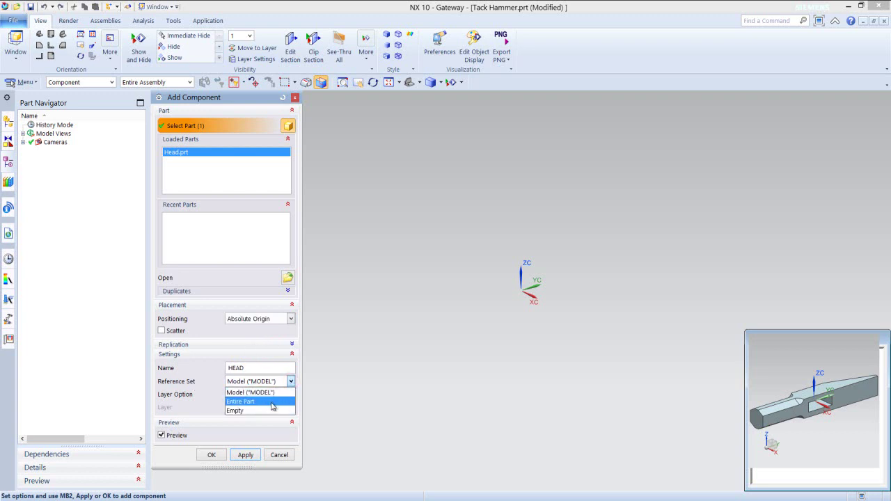
{"action": "left_click", "coordinate": [270, 403]}
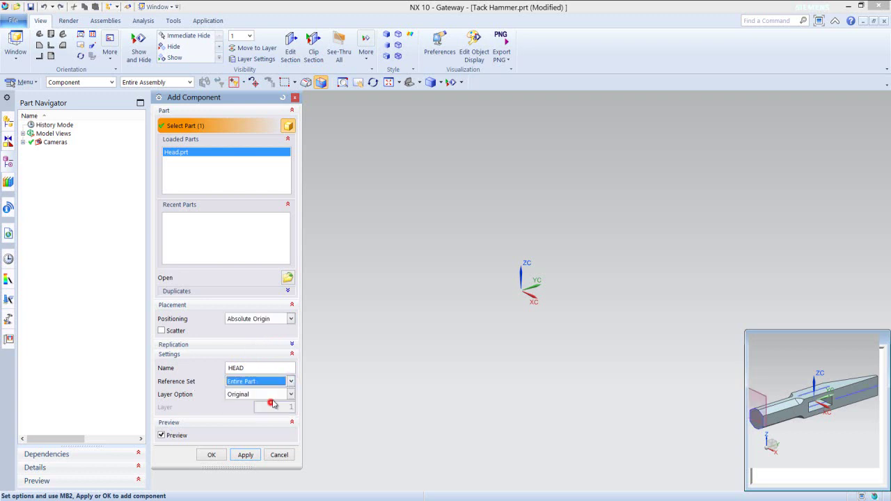
{"action": "left_click", "coordinate": [211, 455]}
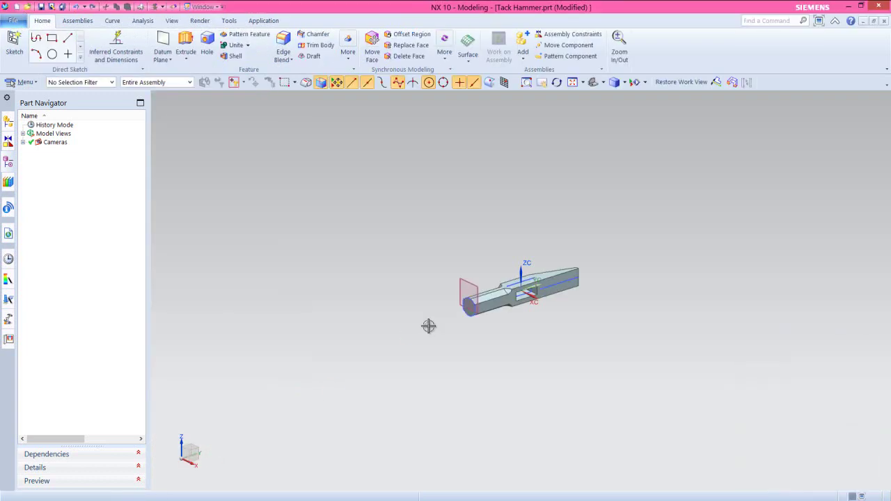
Hide all datum planes and sketches in the assembly, and save it.
{"action": "left_click", "coordinate": [624, 82]}
{"action": "left_click", "coordinate": [603, 82]}
{"action": "left_click", "coordinate": [622, 99]}
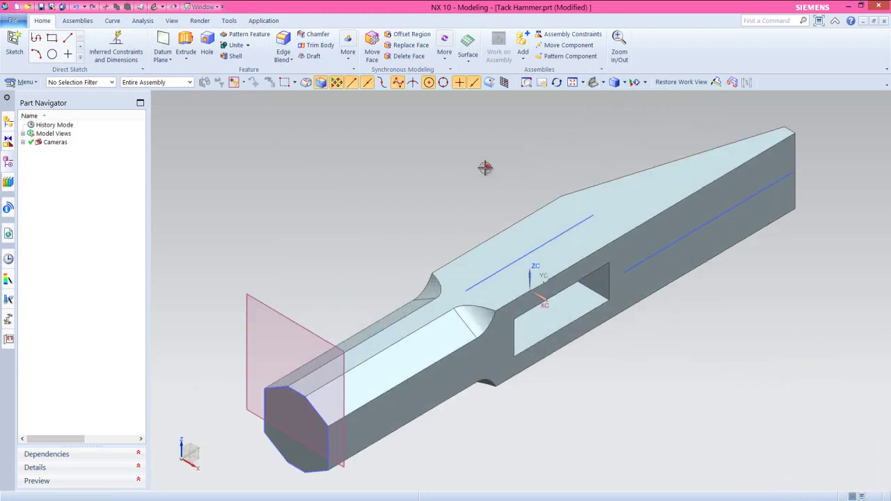
{"action": "left_click", "coordinate": [173, 21]}
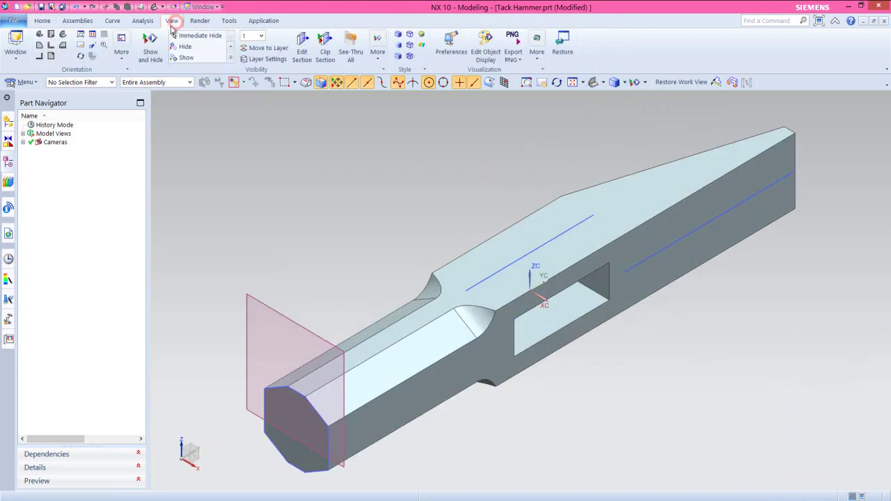
{"action": "left_click", "coordinate": [152, 46]}
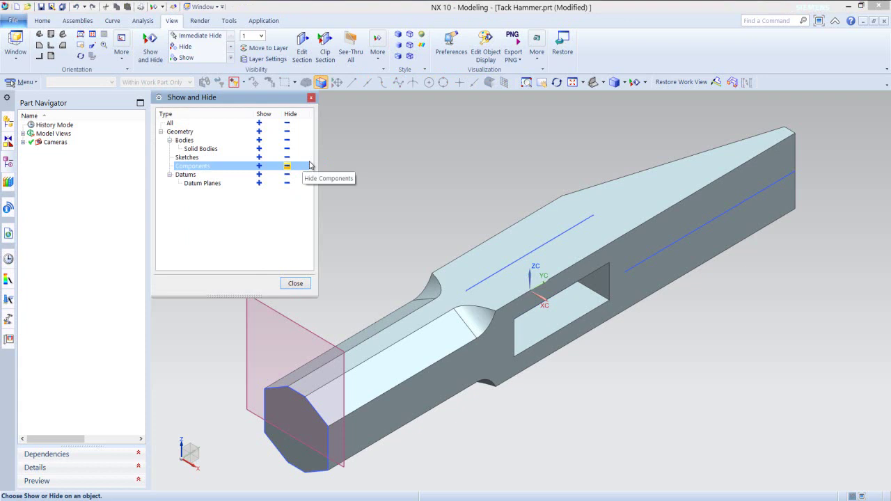
{"action": "left_click", "coordinate": [289, 185]}
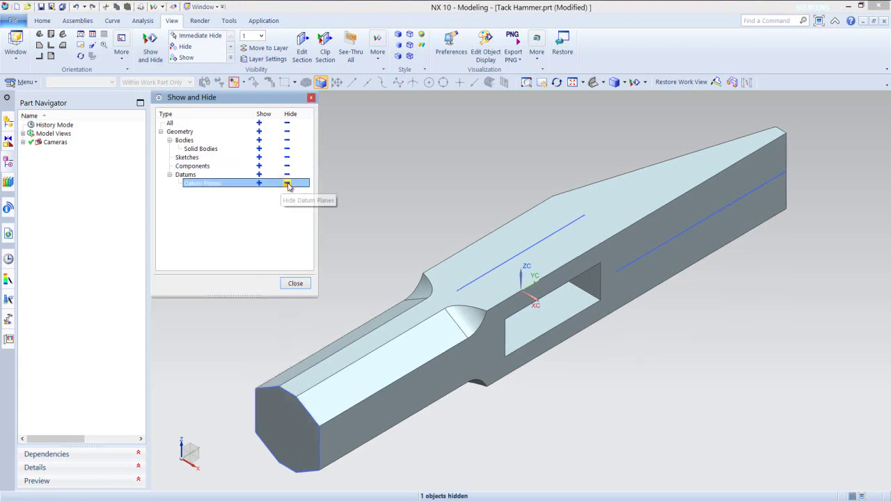
{"action": "left_click", "coordinate": [286, 160]}
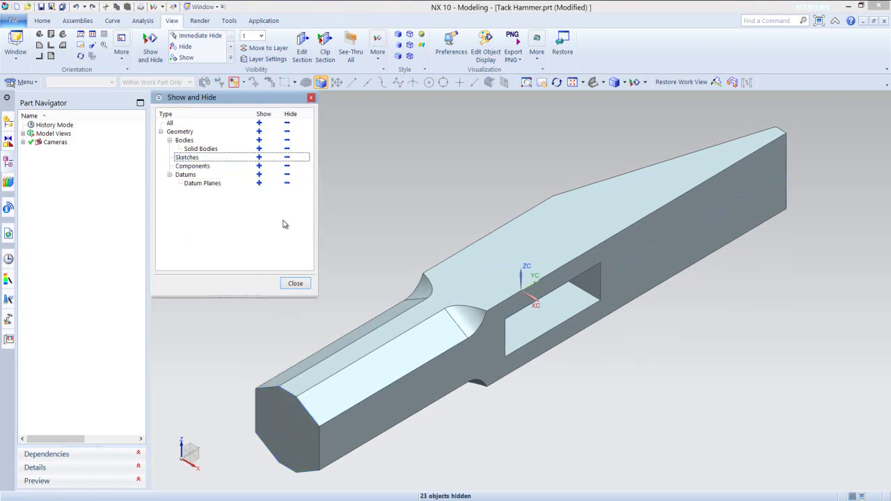
{"action": "left_click", "coordinate": [296, 283]}
{"action": "left_click", "coordinate": [42, 20]}
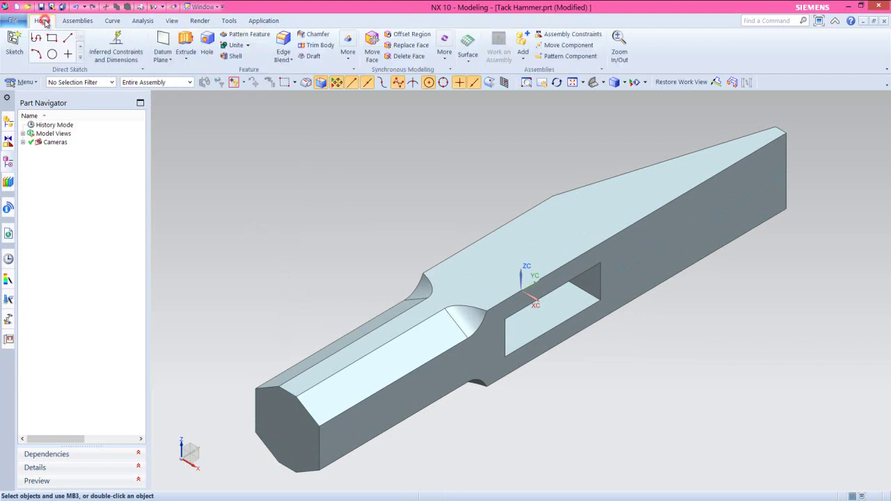
{"action": "left_click", "coordinate": [42, 6]}
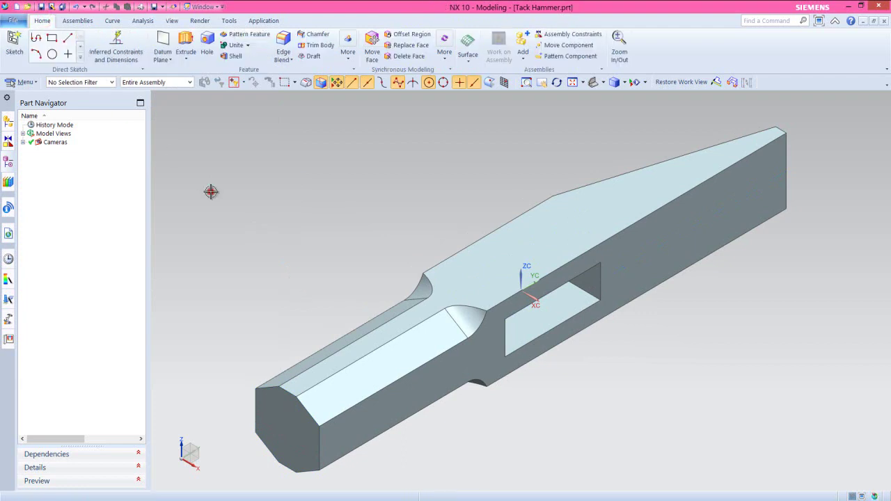
Apply a Fix assembly constraint to the head component, and save the assembly.
{"action": "left_click", "coordinate": [7, 121]}
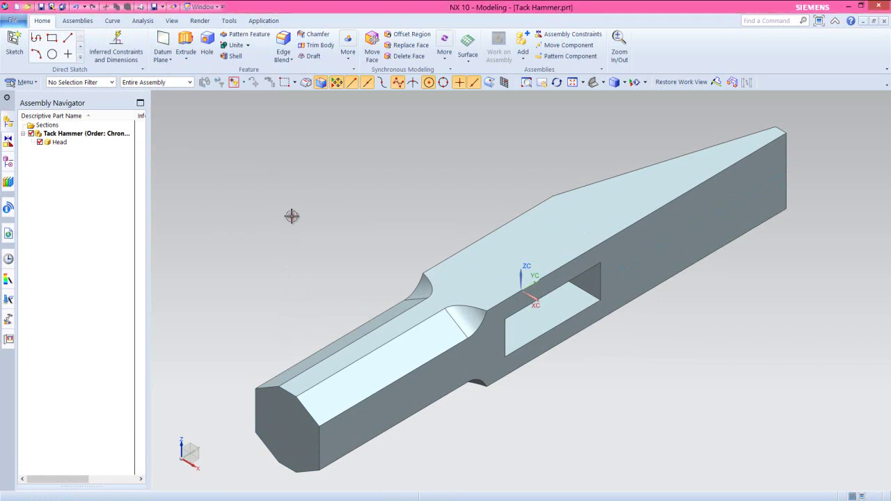
{"action": "left_click", "coordinate": [76, 20]}
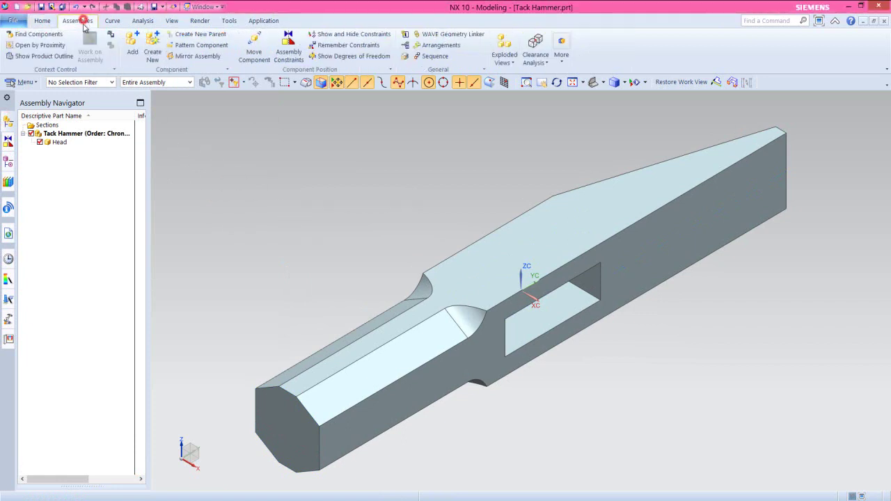
{"action": "left_click", "coordinate": [286, 53]}
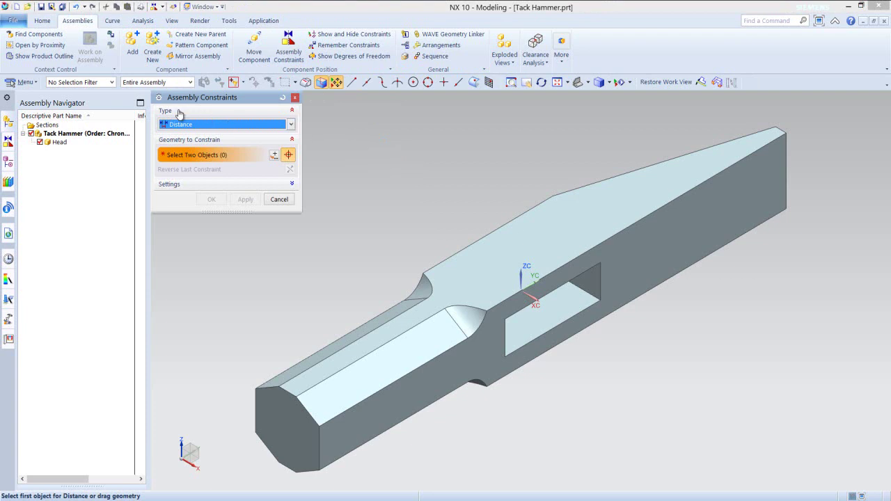
{"action": "left_click", "coordinate": [291, 125]}
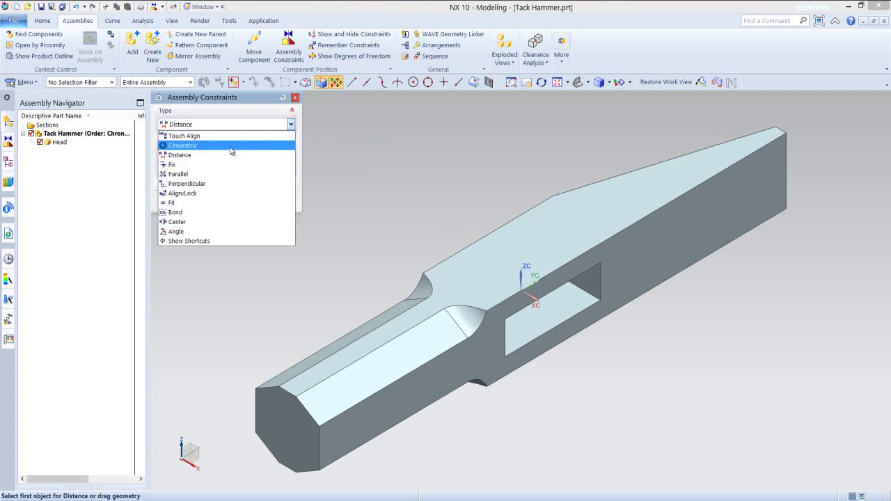
{"action": "left_click", "coordinate": [180, 164]}
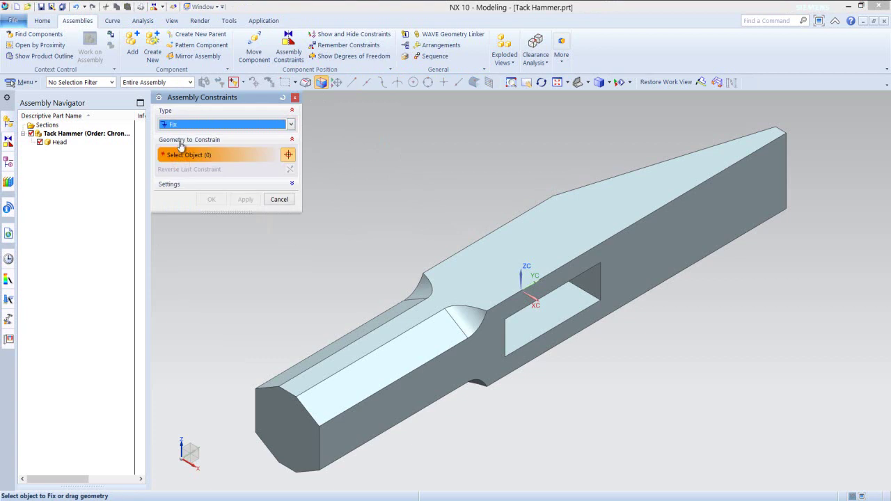
{"action": "left_click", "coordinate": [465, 274]}
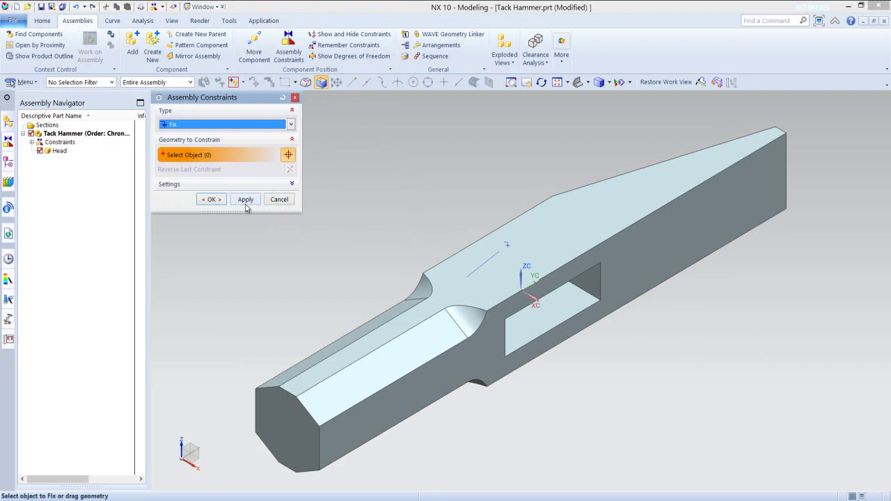
{"action": "left_click", "coordinate": [215, 201]}
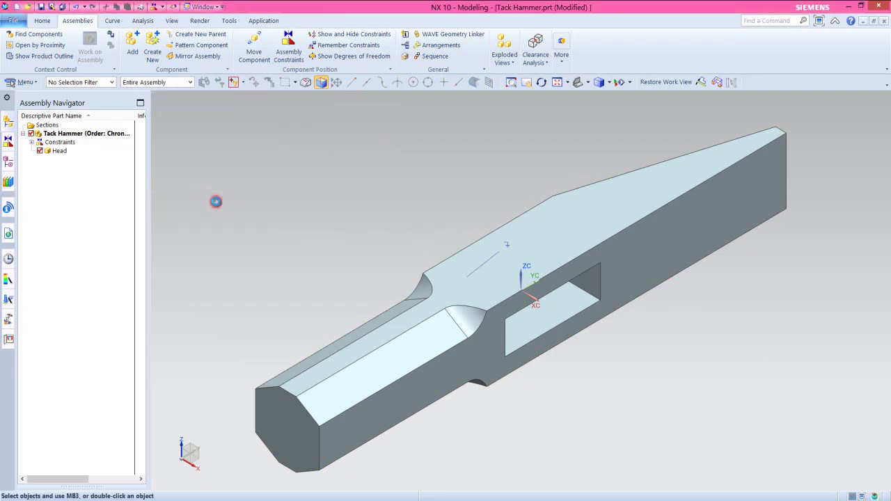
{"action": "left_click", "coordinate": [43, 20]}
{"action": "left_click", "coordinate": [41, 6]}
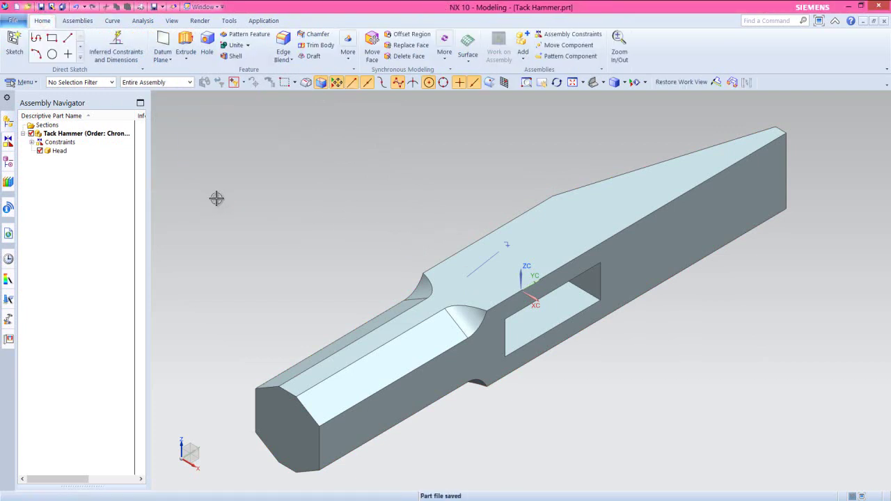
{"action": "left_click", "coordinate": [317, 177]}
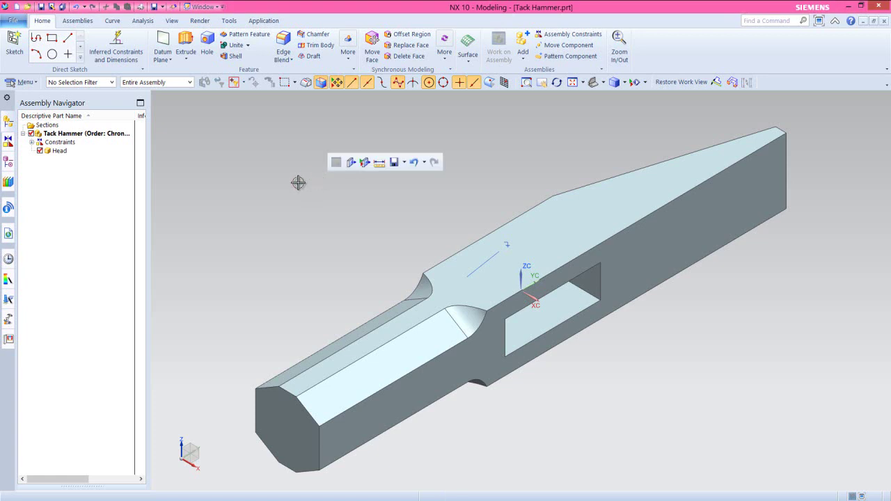
Create an empty new component named Handle.prt from the Model template in inches, and save the assembly.
{"action": "left_click", "coordinate": [79, 21]}
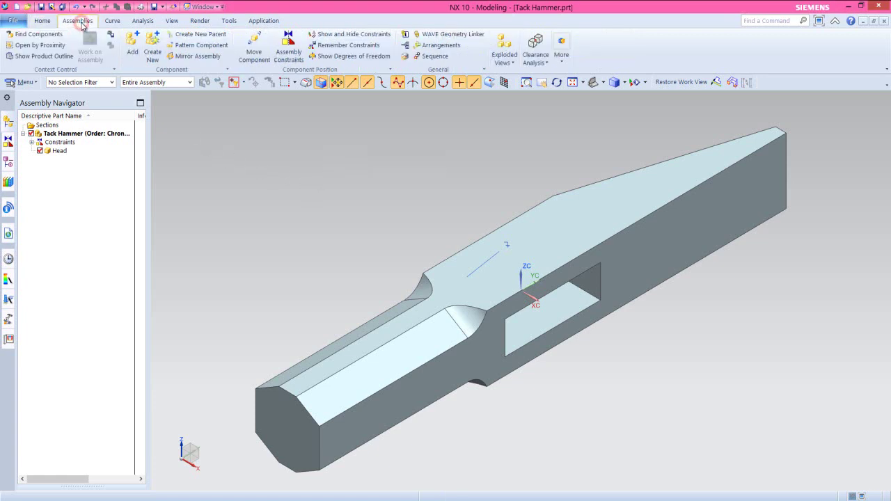
{"action": "left_click", "coordinate": [149, 46]}
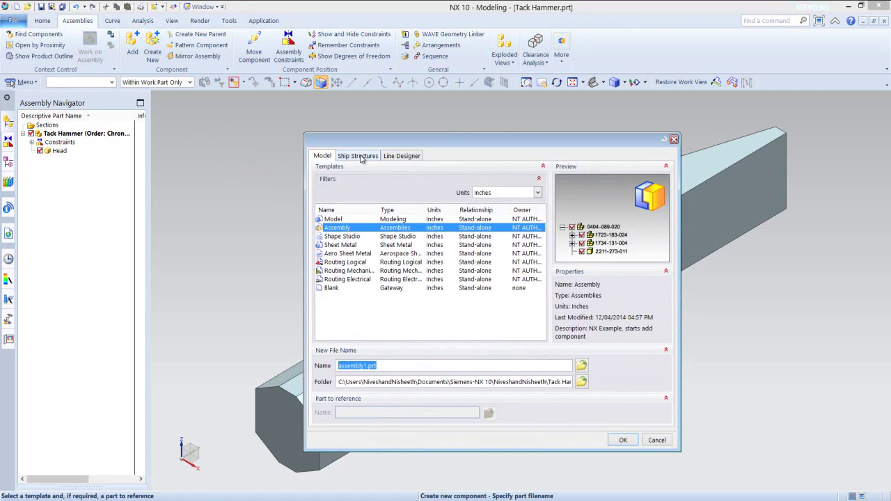
{"action": "left_click", "coordinate": [331, 220]}
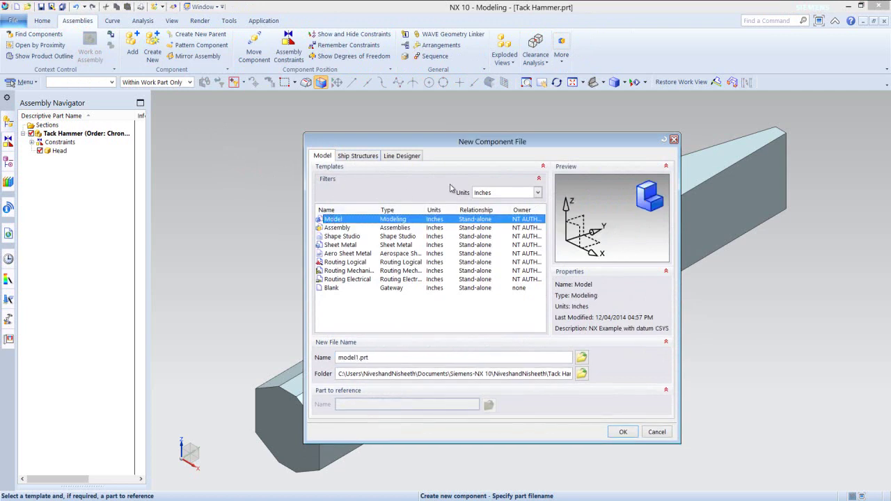
{"action": "left_click", "coordinate": [338, 358]}
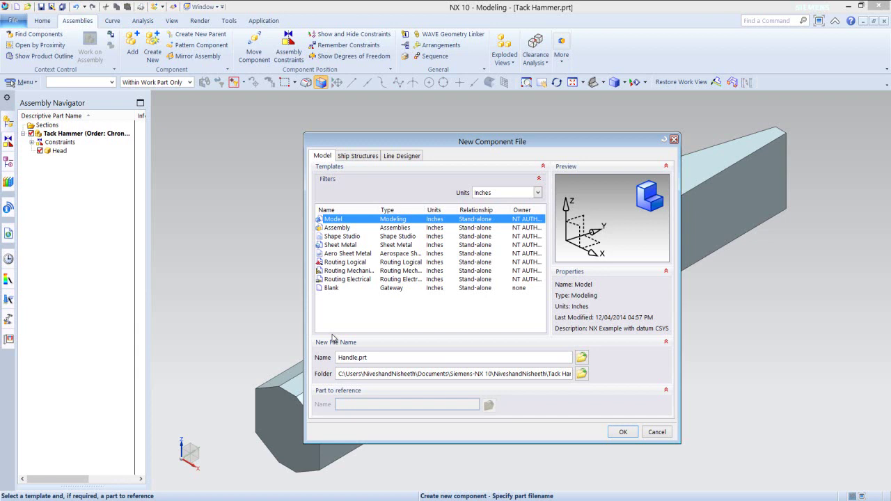
{"action": "left_click", "coordinate": [622, 432]}
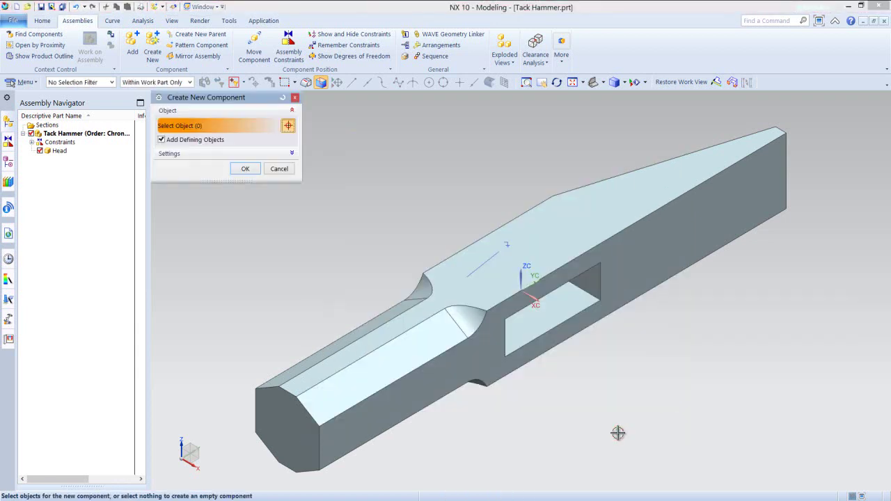
{"action": "left_click", "coordinate": [246, 169]}
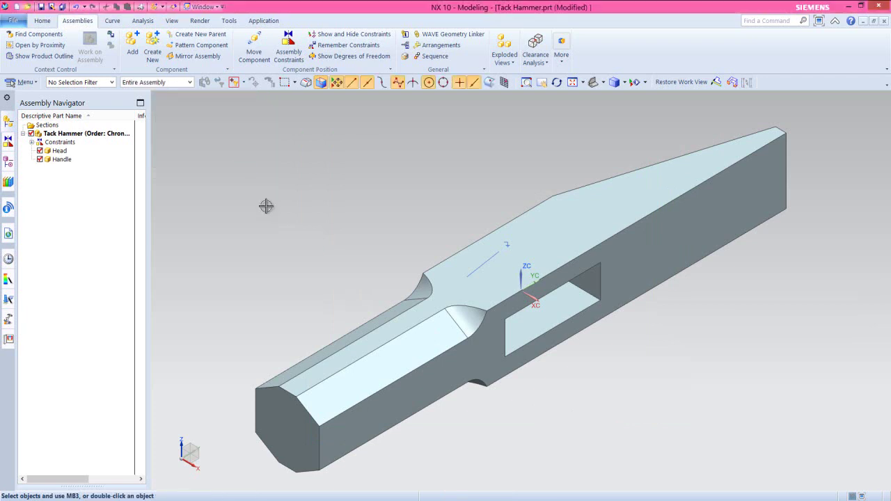
{"action": "key", "text": "ctrl+s"}
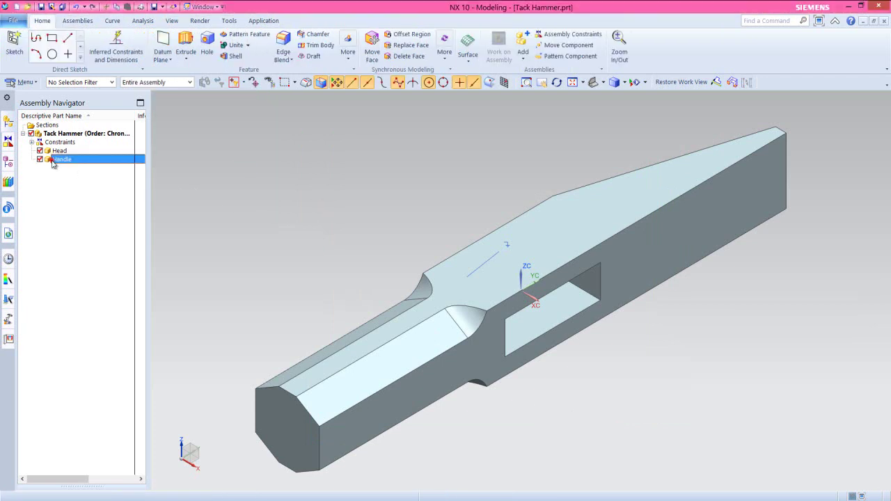
Make Handle the work part and start a sketch on the head's slotted side face, with the selection scope set to Entire Assembly.
{"action": "double_click", "coordinate": [51, 159]}
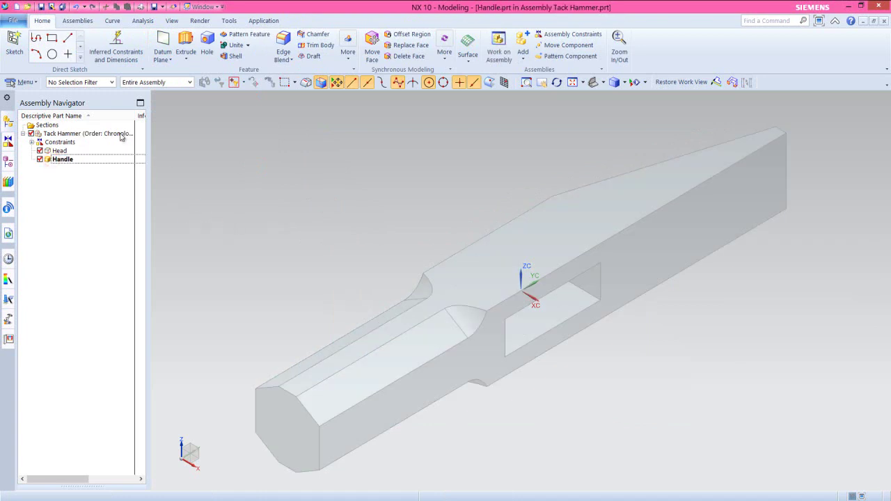
{"action": "left_click", "coordinate": [14, 43]}
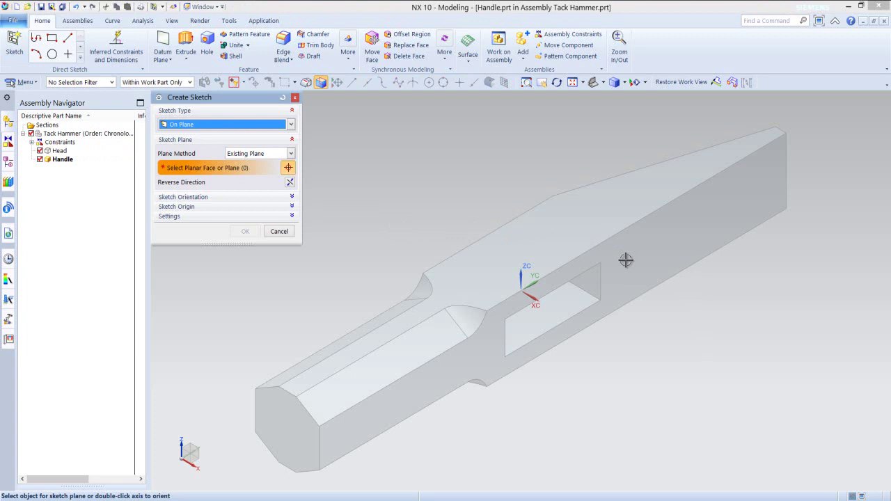
{"action": "left_click", "coordinate": [190, 82]}
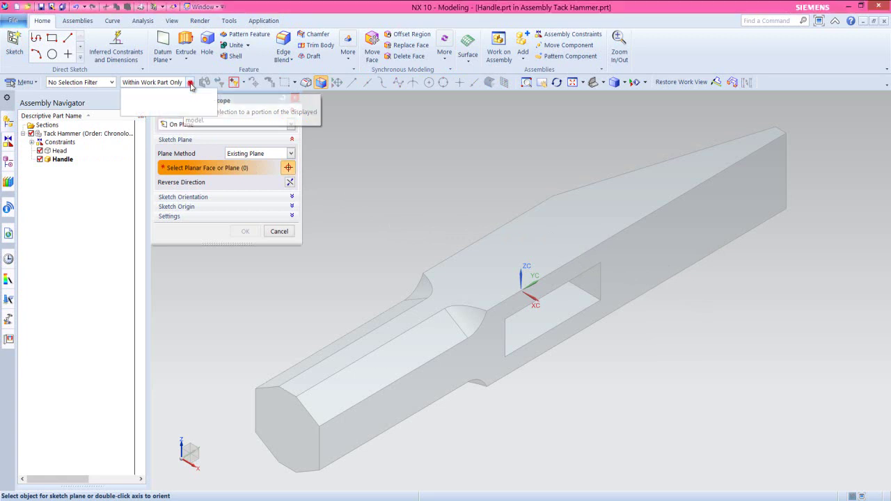
{"action": "left_click", "coordinate": [175, 94]}
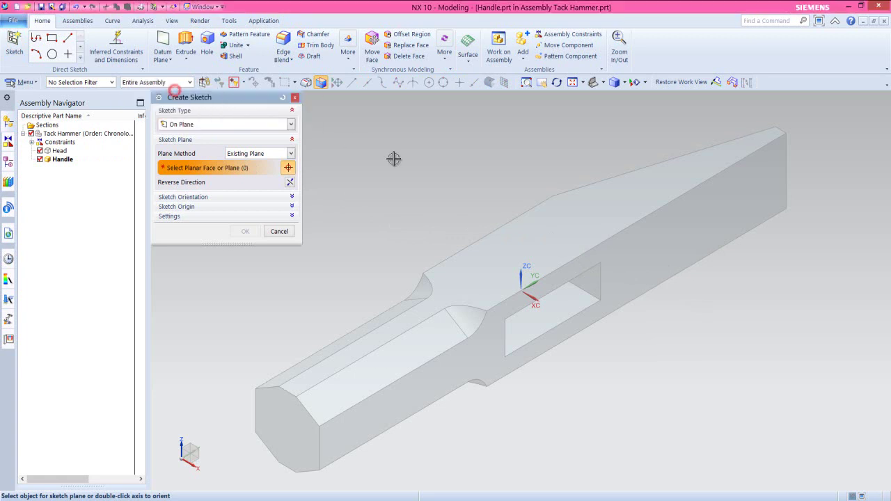
{"action": "left_click", "coordinate": [630, 255]}
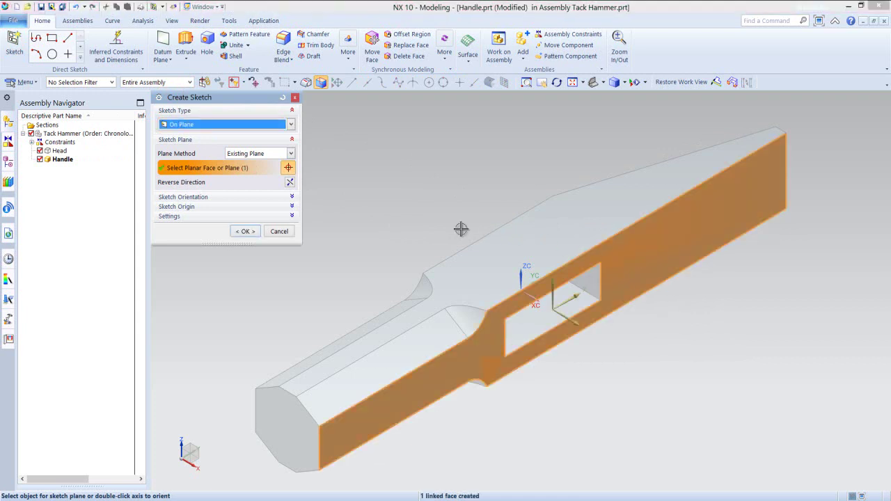
{"action": "left_click", "coordinate": [244, 231]}
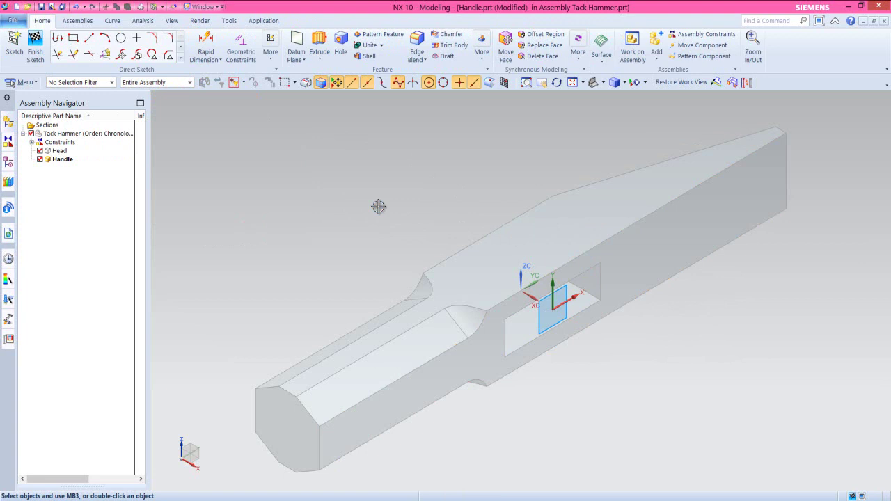
Project the four edges of the head's rectangular slot into the handle sketch, accepting the interpart WAVE link.
{"action": "left_click", "coordinate": [180, 60]}
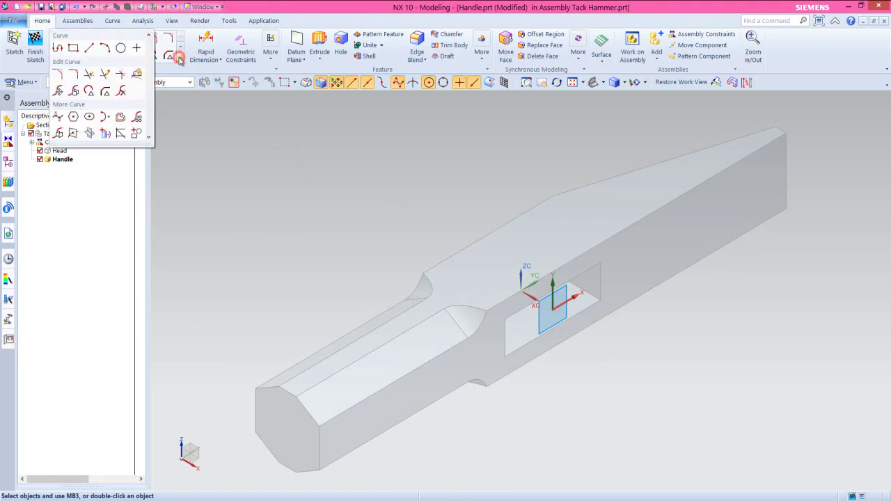
{"action": "left_click", "coordinate": [105, 135]}
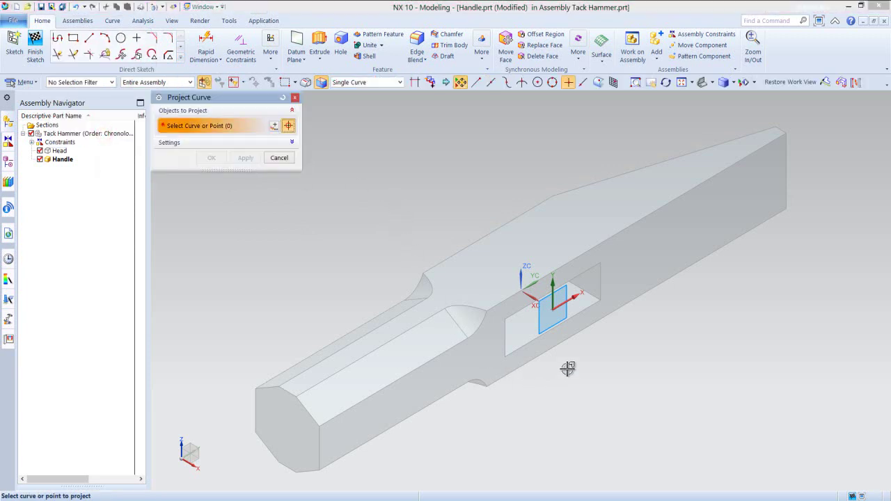
{"action": "left_click", "coordinate": [593, 304]}
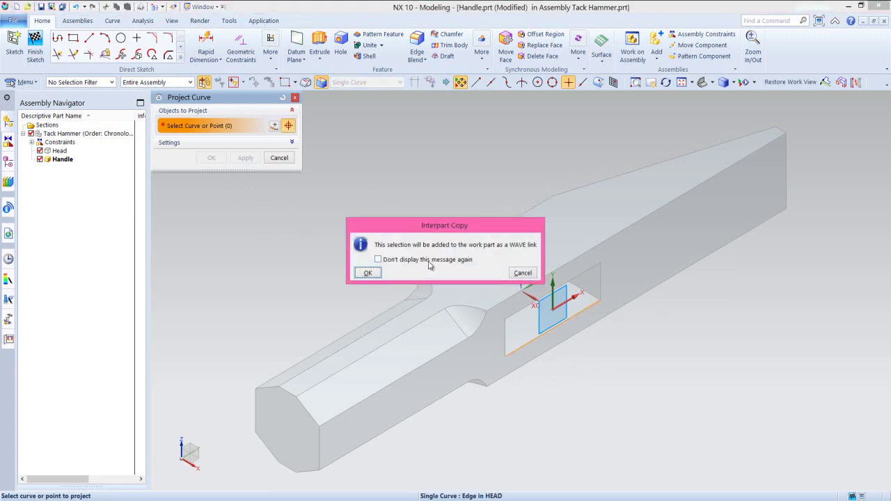
{"action": "left_click", "coordinate": [376, 273]}
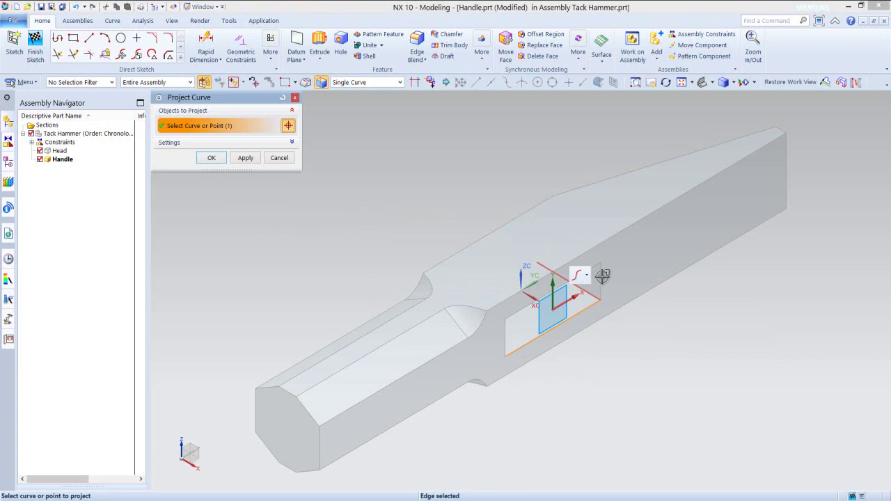
{"action": "left_click", "coordinate": [600, 277]}
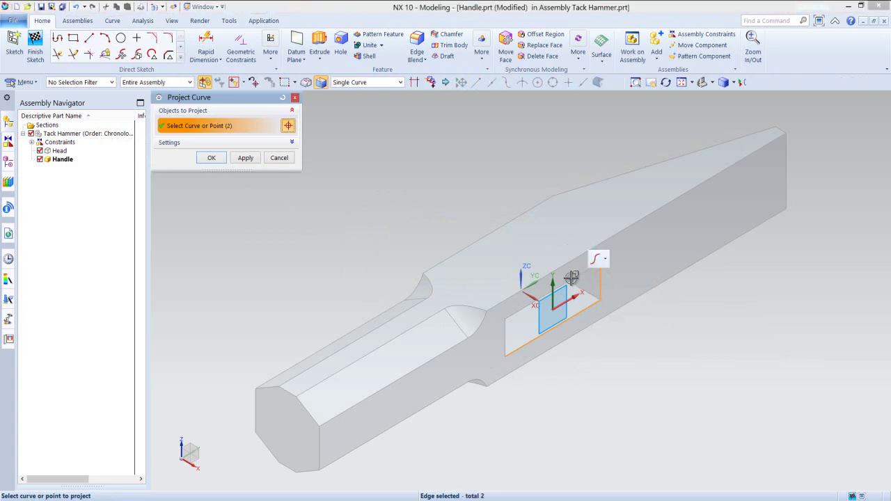
{"action": "left_click", "coordinate": [571, 276]}
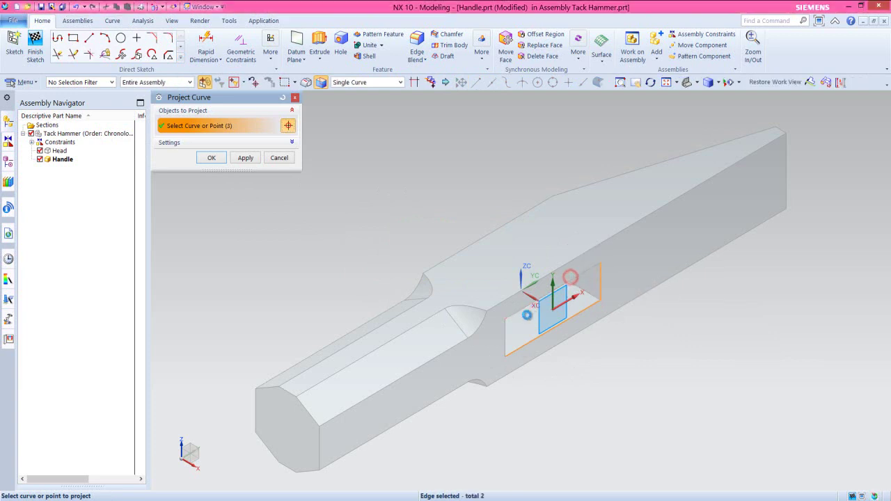
{"action": "left_click", "coordinate": [508, 324]}
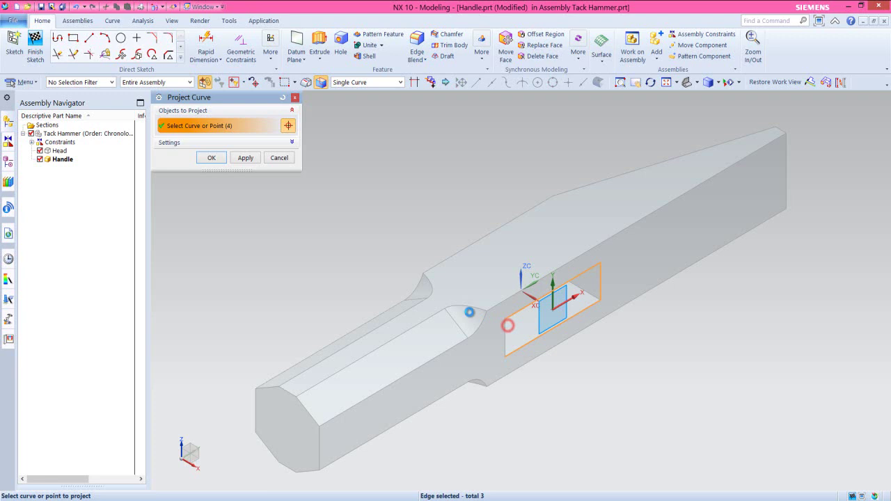
{"action": "left_click", "coordinate": [212, 158]}
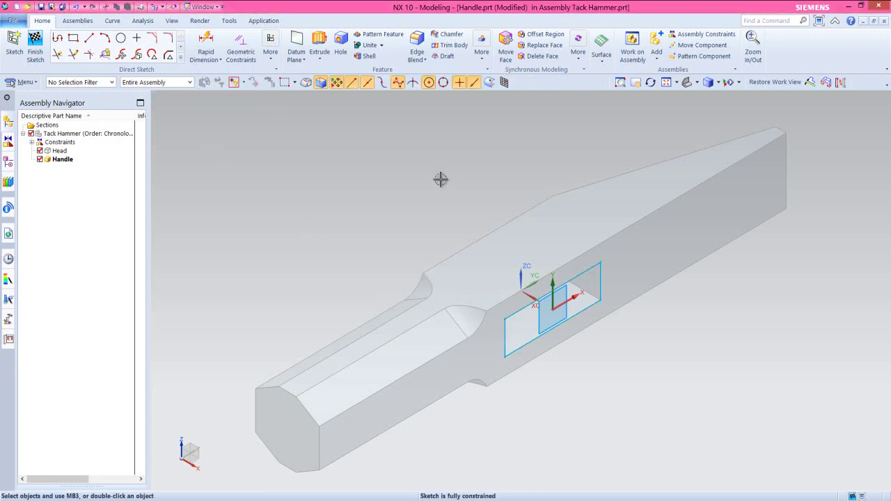
Convert the four projected slot edges to reference curves in the handle sketch.
{"action": "middle_click_drag", "start_coordinate": [525, 423], "coordinate": [483, 391]}
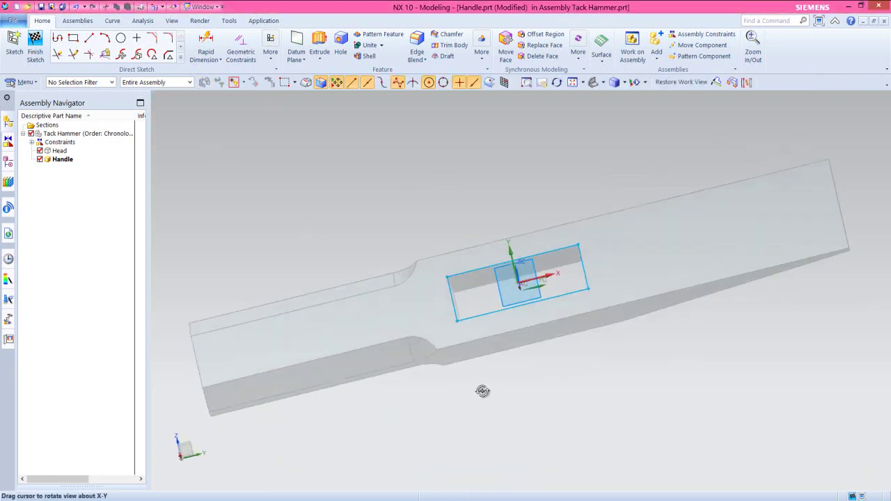
{"action": "right_click_drag", "start_coordinate": [488, 149], "coordinate": [468, 151]}
{"action": "middle_click_drag", "start_coordinate": [467, 151], "coordinate": [470, 152]}
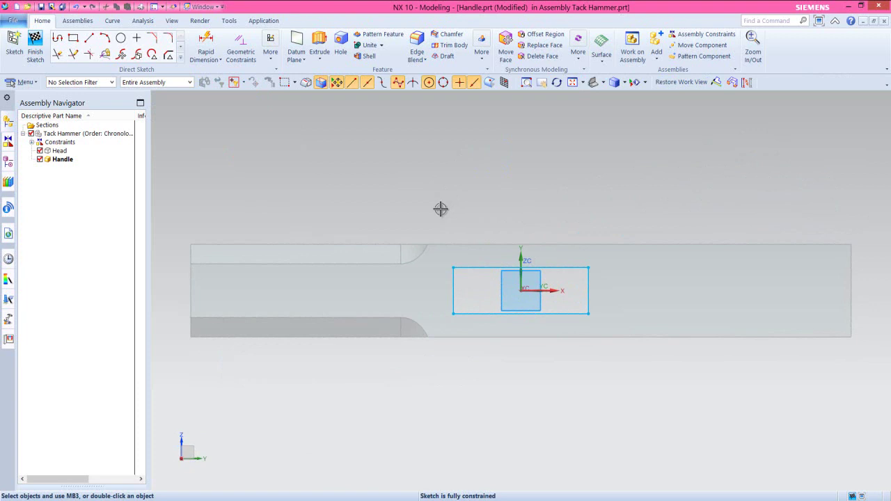
{"action": "left_click", "coordinate": [747, 83]}
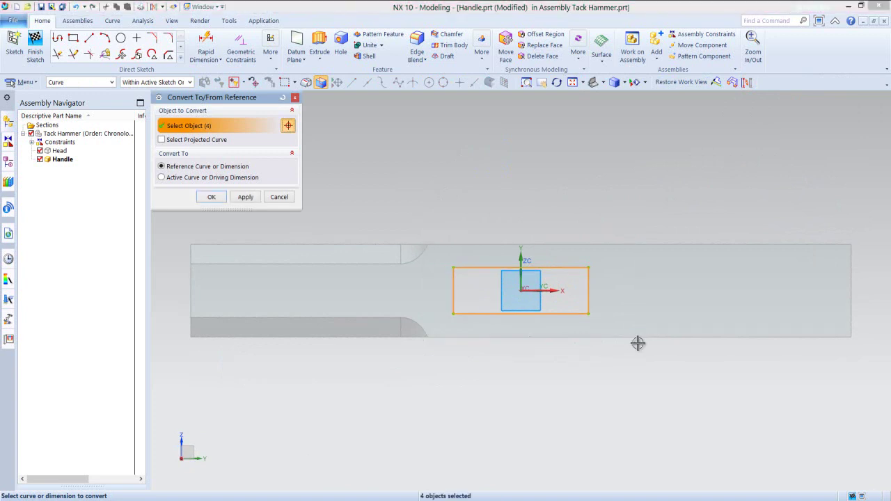
{"action": "left_click", "coordinate": [212, 197]}
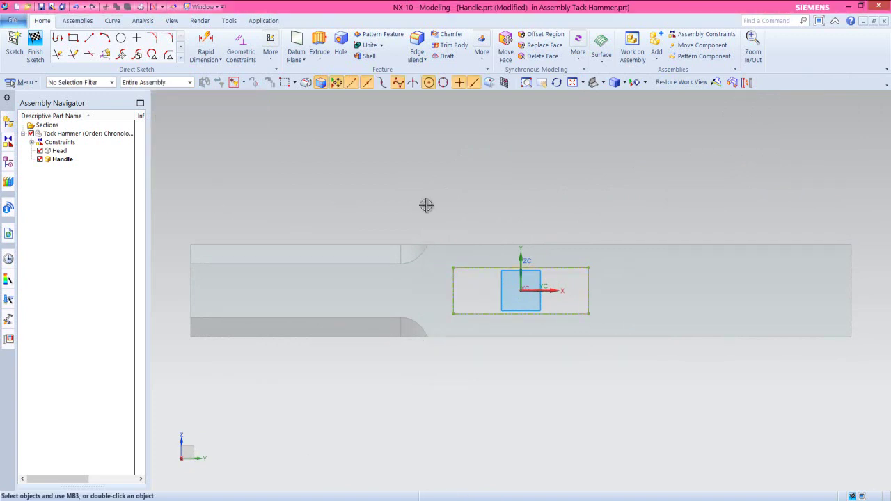
Project the head's long upper and lower outer edges into the handle sketch, accepting the interpart WAVE link.
{"action": "left_click", "coordinate": [181, 61]}
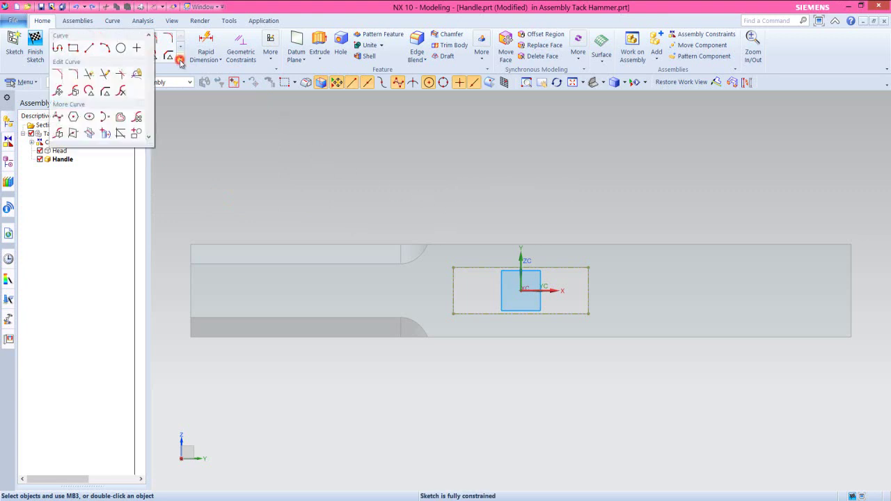
{"action": "left_click", "coordinate": [105, 133]}
{"action": "left_click", "coordinate": [478, 244]}
{"action": "left_click", "coordinate": [367, 273]}
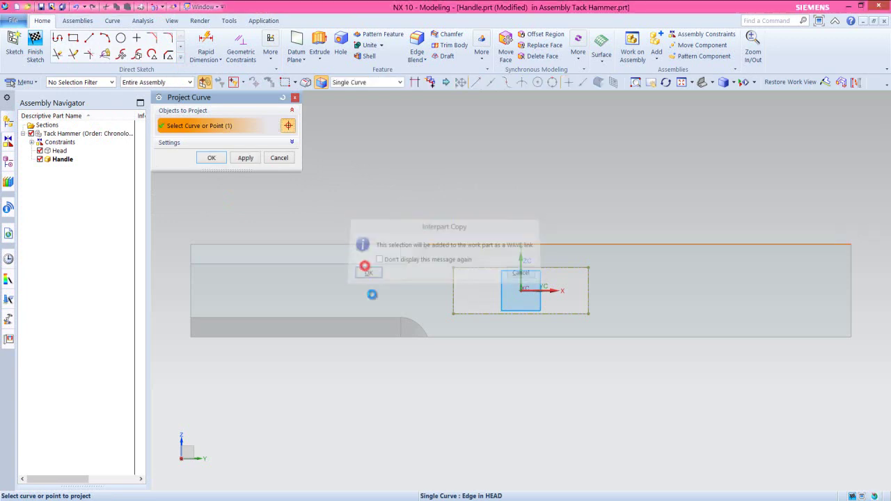
{"action": "left_click", "coordinate": [465, 337]}
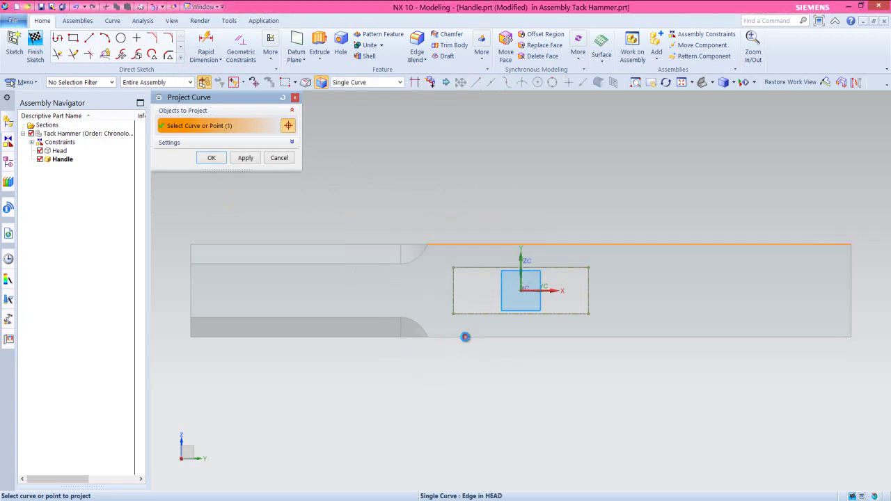
{"action": "left_click", "coordinate": [213, 158]}
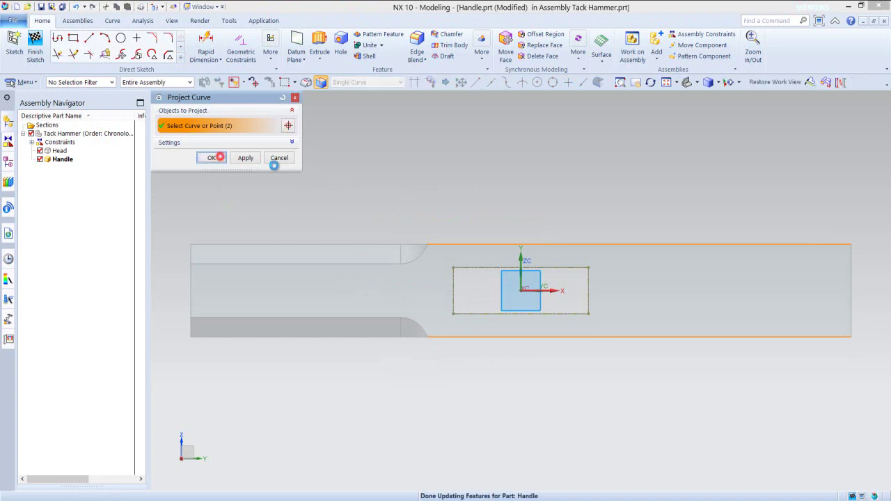
Convert the two projected outer head edges to reference curves.
{"action": "left_click", "coordinate": [464, 244]}
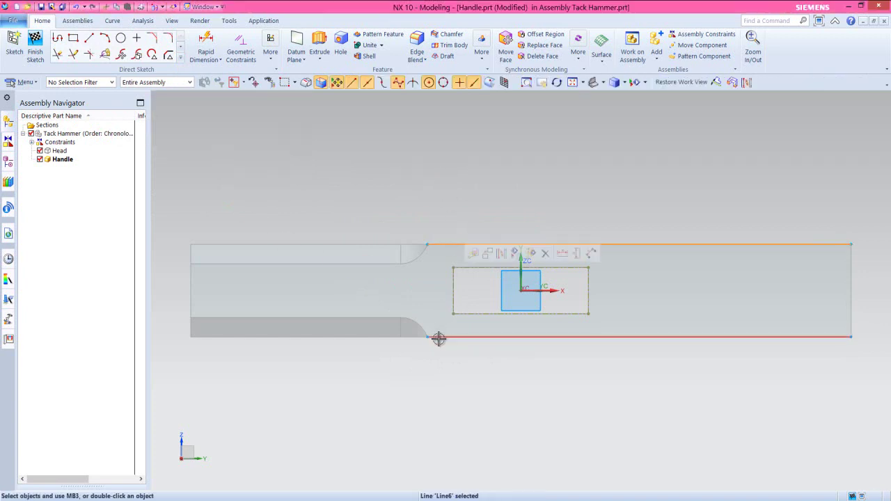
{"action": "left_click", "coordinate": [439, 337]}
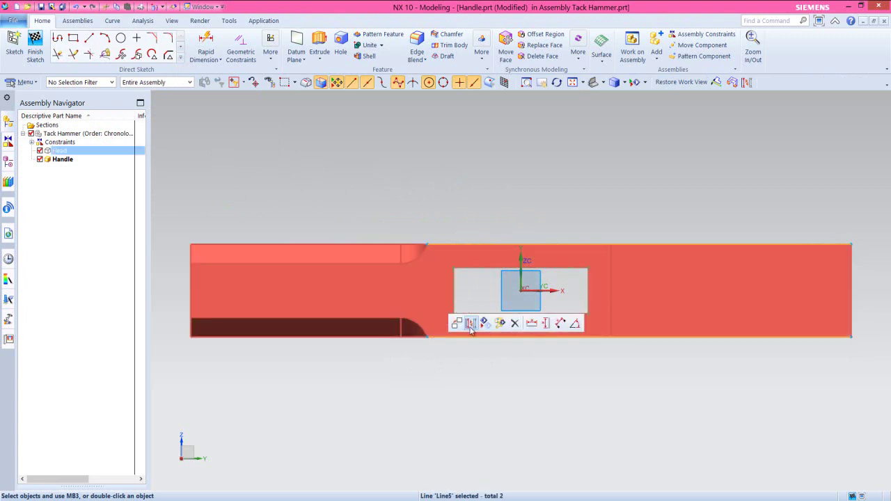
{"action": "key", "text": "Escape"}
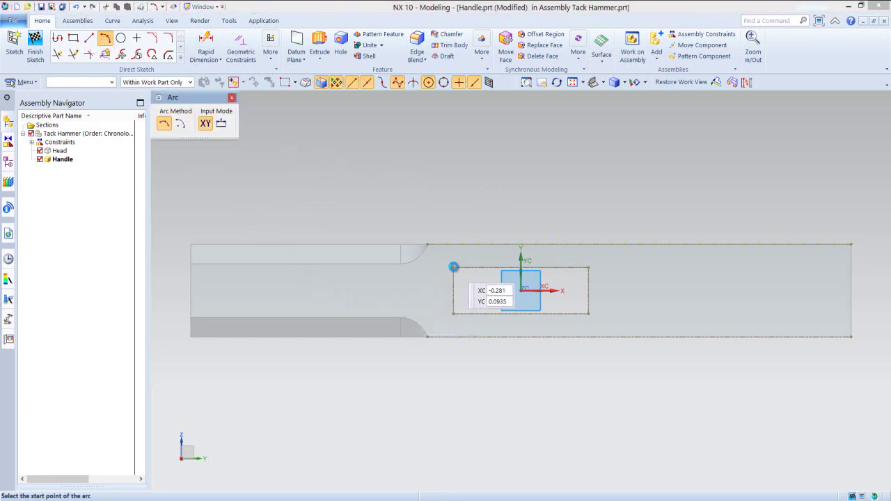
Draw two outward-bulging three-point arcs between the corners at each short end of the slot rectangle, each about 0.132 in radius.
{"action": "left_click", "coordinate": [453, 298]}
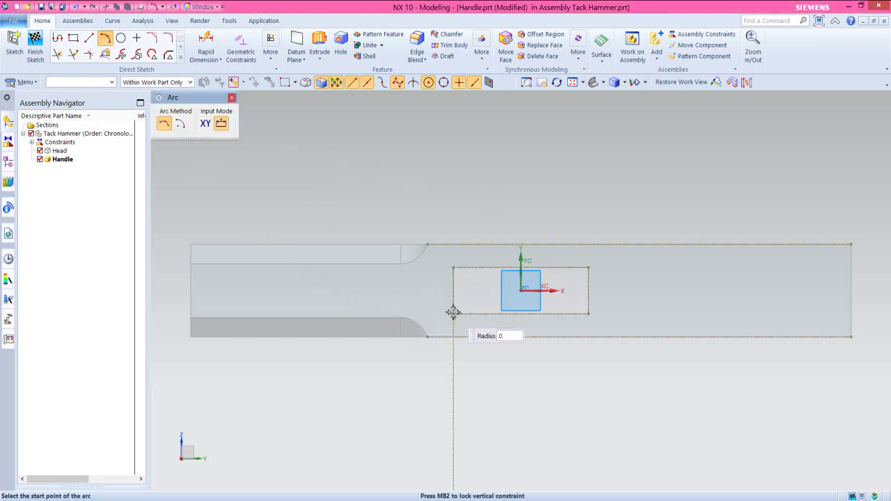
{"action": "left_click", "coordinate": [453, 312]}
{"action": "left_click", "coordinate": [453, 268]}
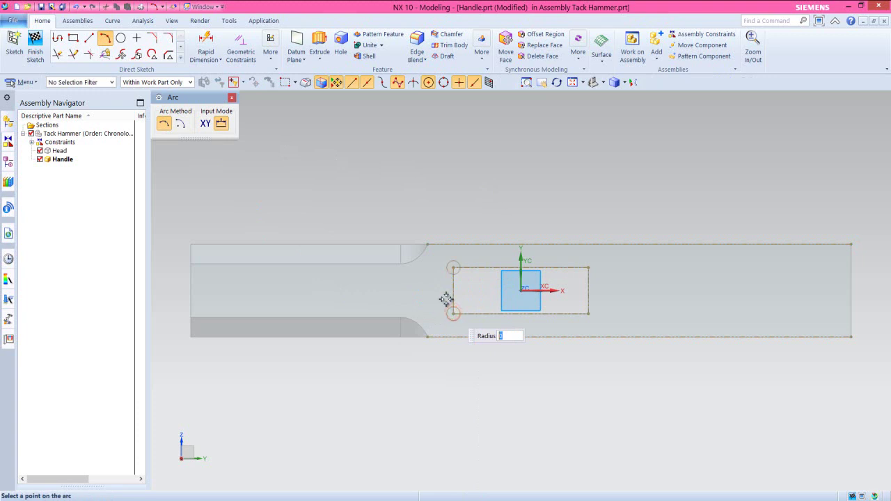
{"action": "left_click", "coordinate": [446, 298]}
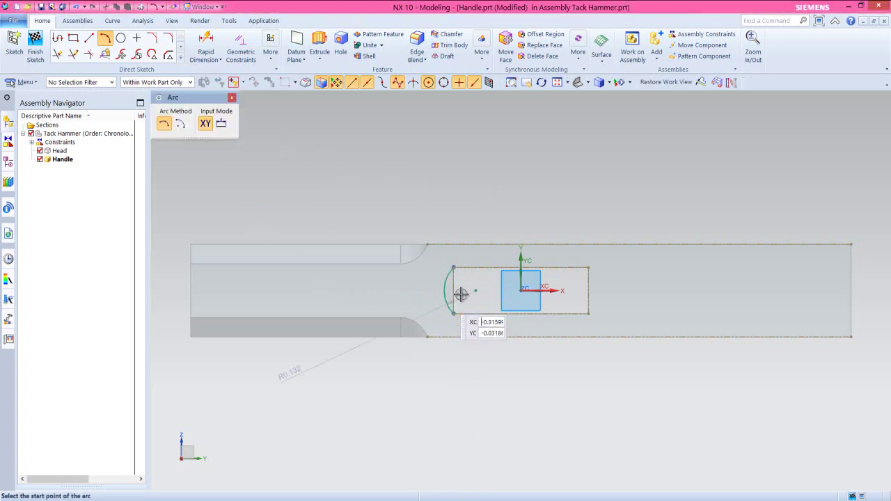
{"action": "left_click", "coordinate": [588, 268]}
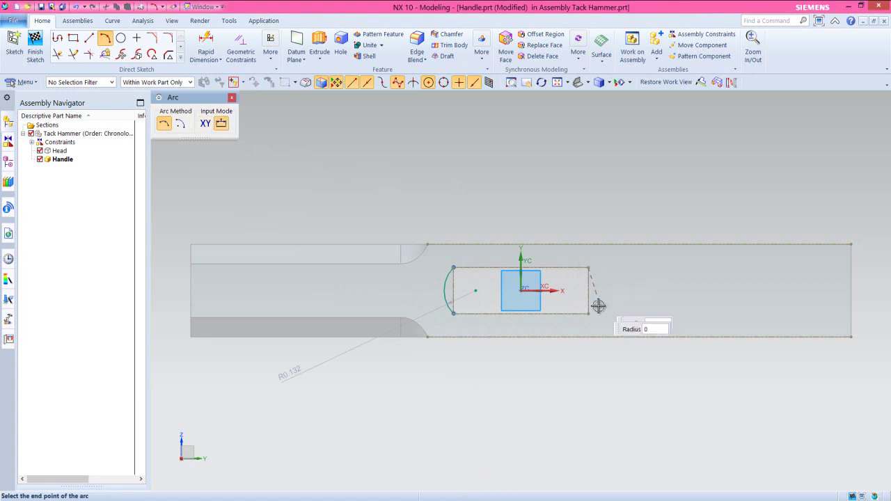
{"action": "left_click", "coordinate": [588, 314]}
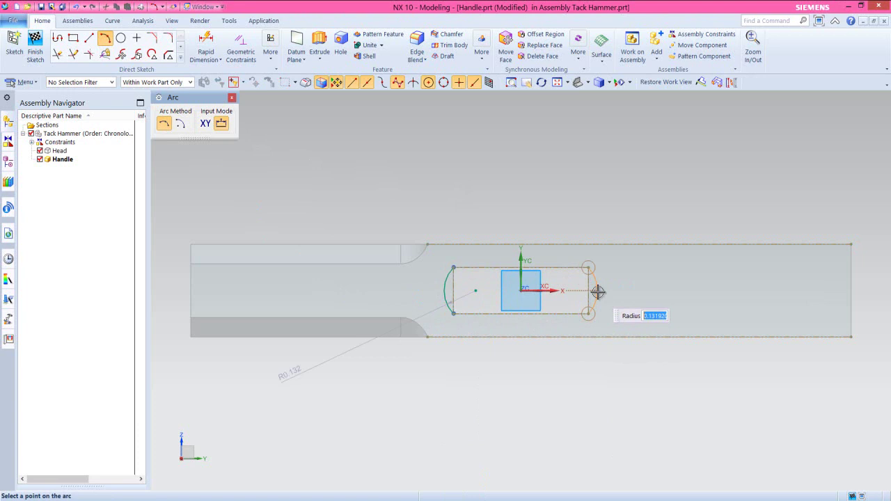
{"action": "left_click", "coordinate": [596, 290]}
{"action": "key", "text": "Escape"}
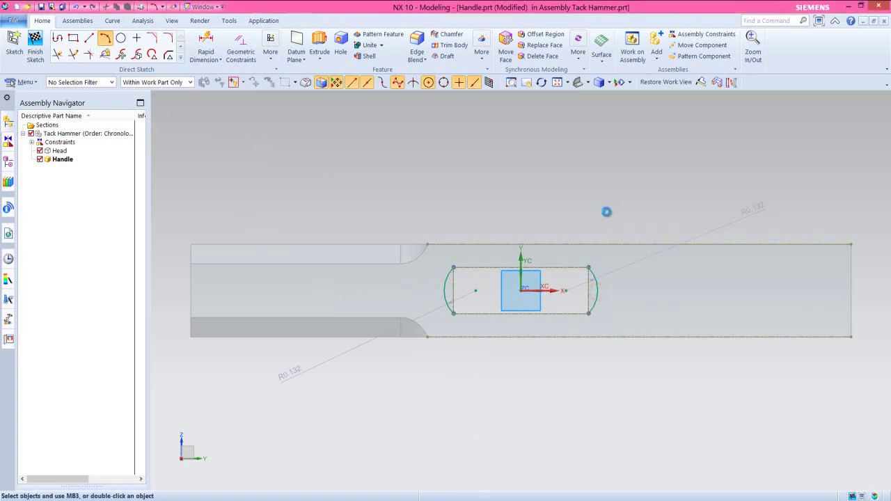
Constrain the two end arcs of the slot to equal radius.
{"action": "left_click", "coordinate": [446, 281]}
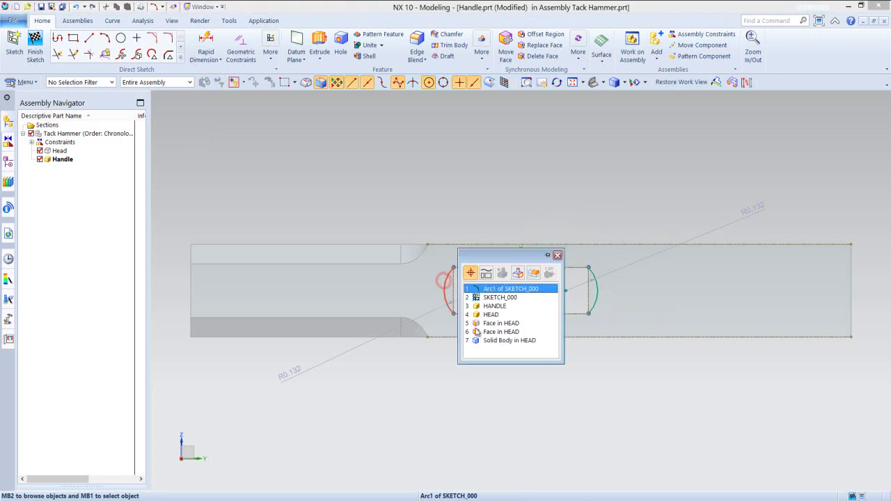
{"action": "left_click", "coordinate": [509, 286]}
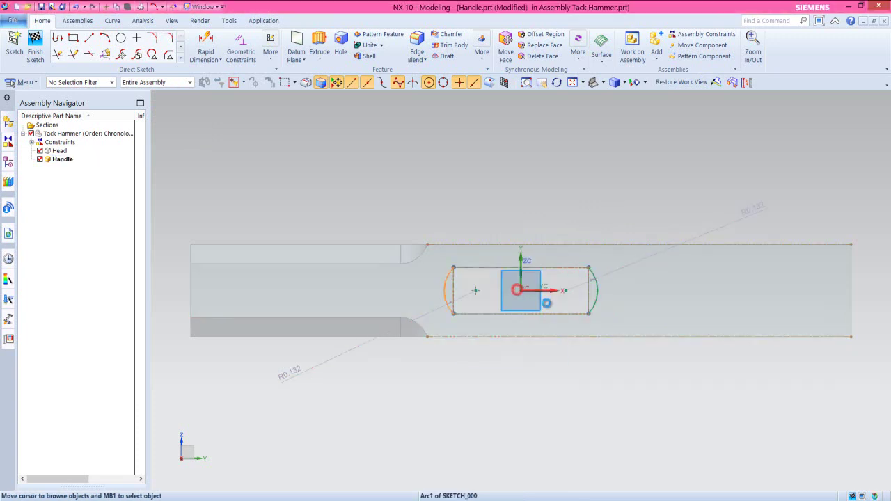
{"action": "left_click", "coordinate": [595, 273]}
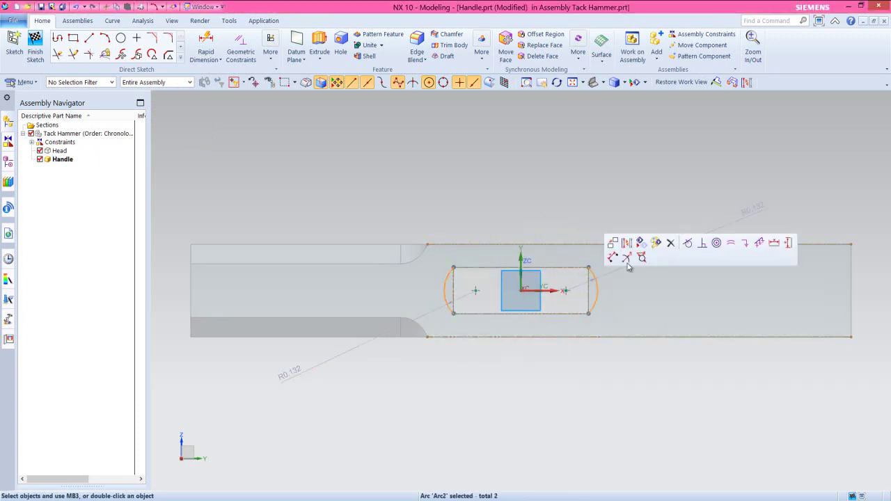
{"action": "left_click", "coordinate": [718, 243]}
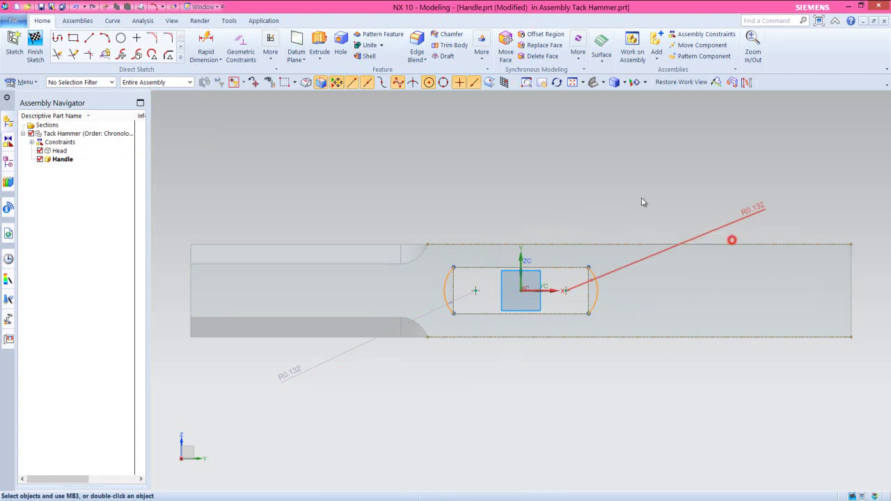
Set the right end arc's radius dimension to 0.59229 in, using Keep Expression, Adjust Geometry.
{"action": "left_click", "coordinate": [748, 208]}
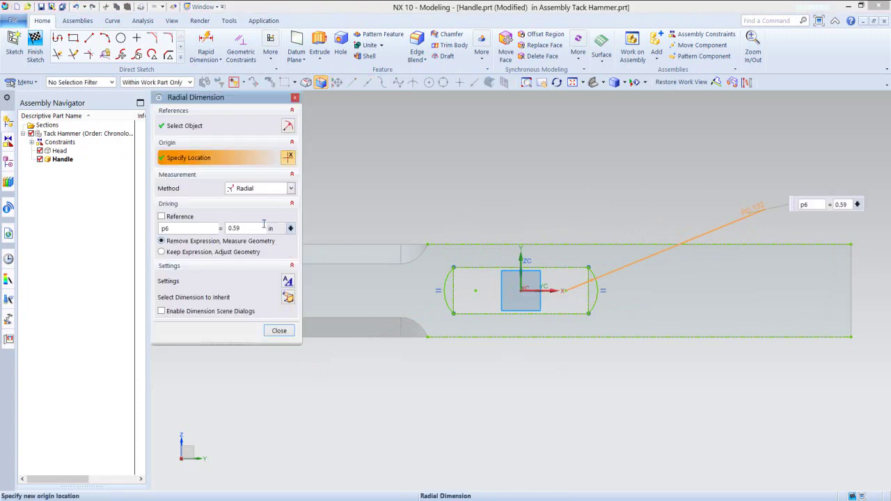
{"action": "left_click", "coordinate": [161, 252]}
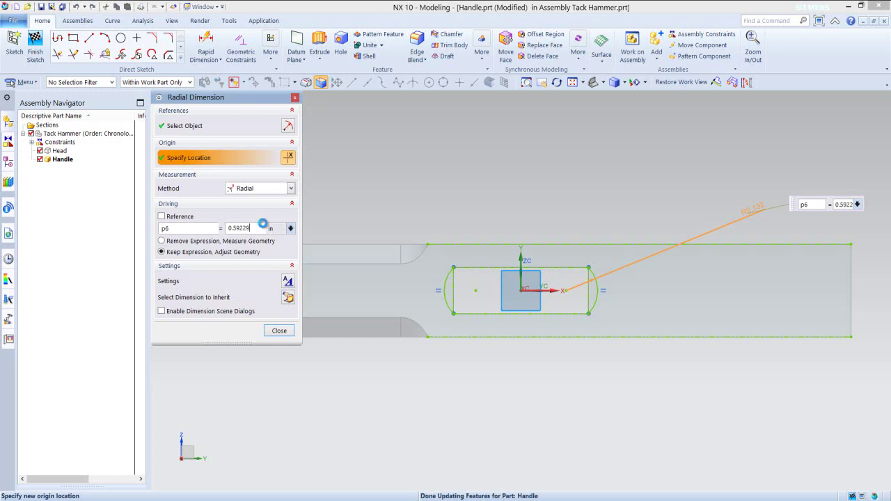
{"action": "left_click", "coordinate": [264, 223]}
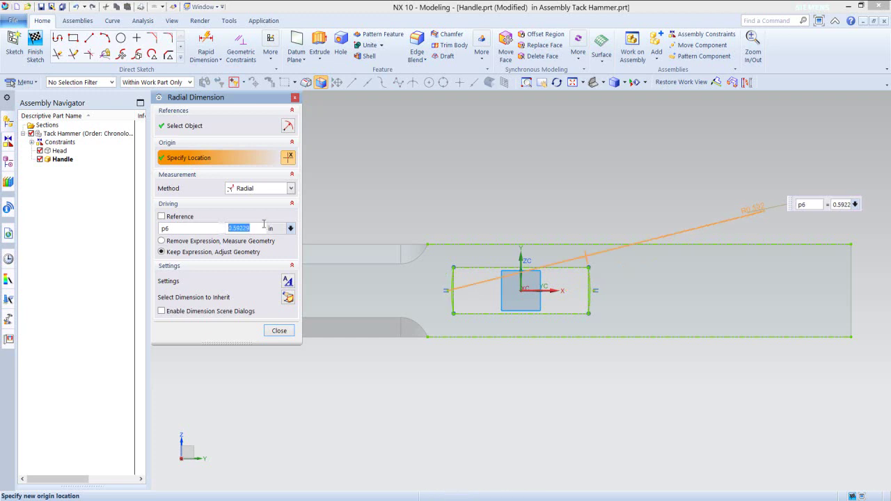
{"action": "left_click", "coordinate": [279, 332]}
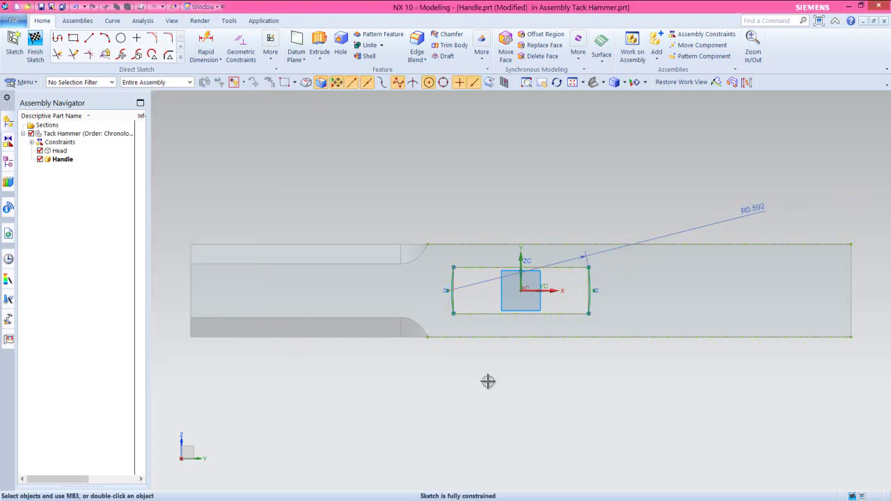
Draw an upward-bulging arc of about 0.44 in radius between the slot rectangle's two upper corners.
{"action": "left_click", "coordinate": [104, 37]}
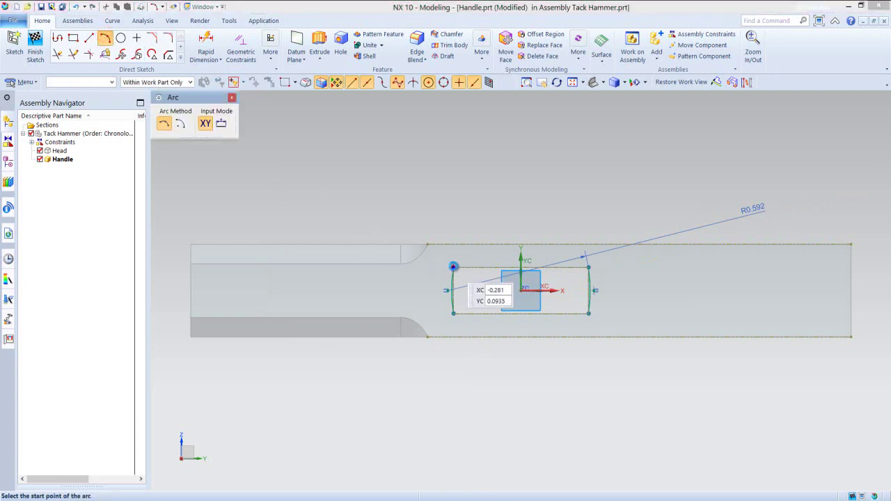
{"action": "left_click", "coordinate": [453, 267]}
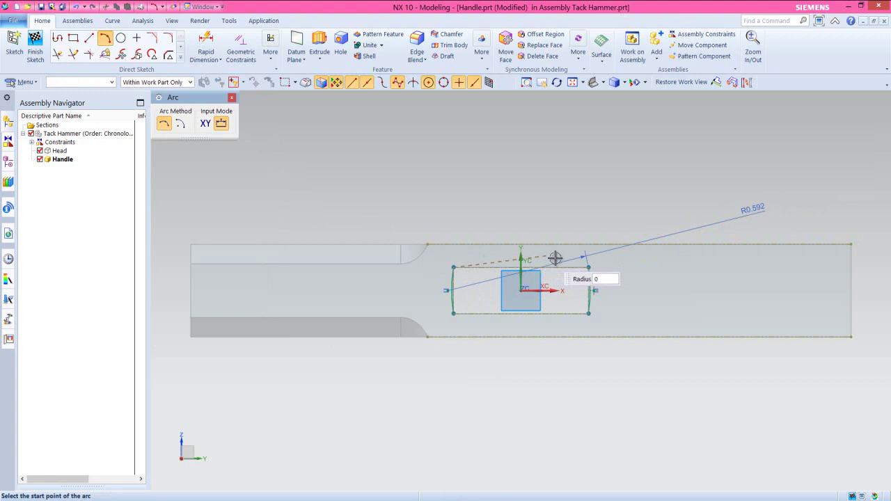
{"action": "left_click", "coordinate": [588, 263]}
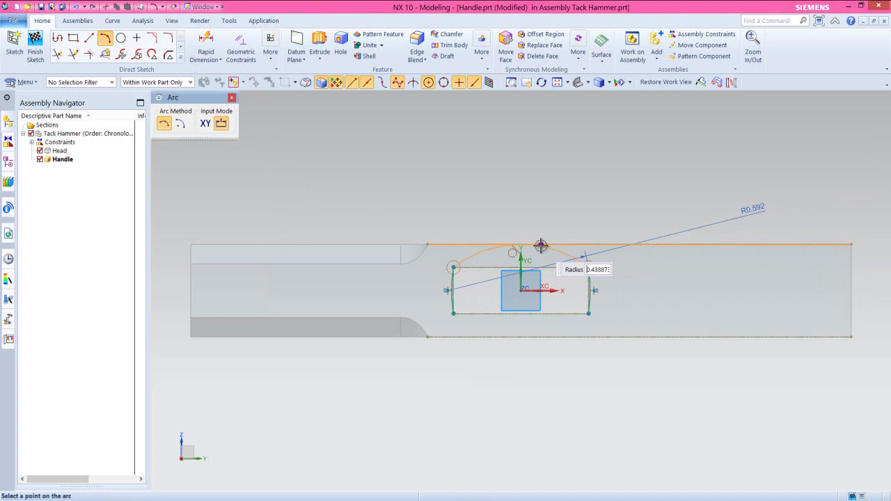
{"action": "left_click", "coordinate": [541, 246]}
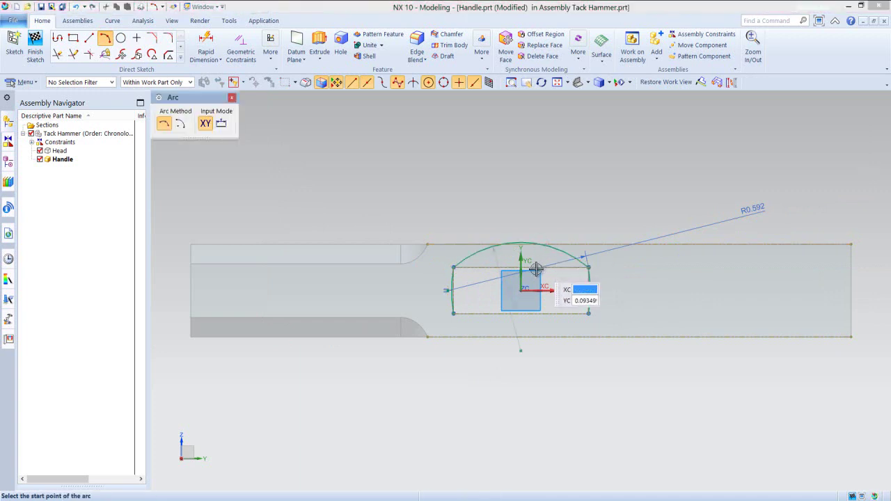
{"action": "key", "text": "Escape"}
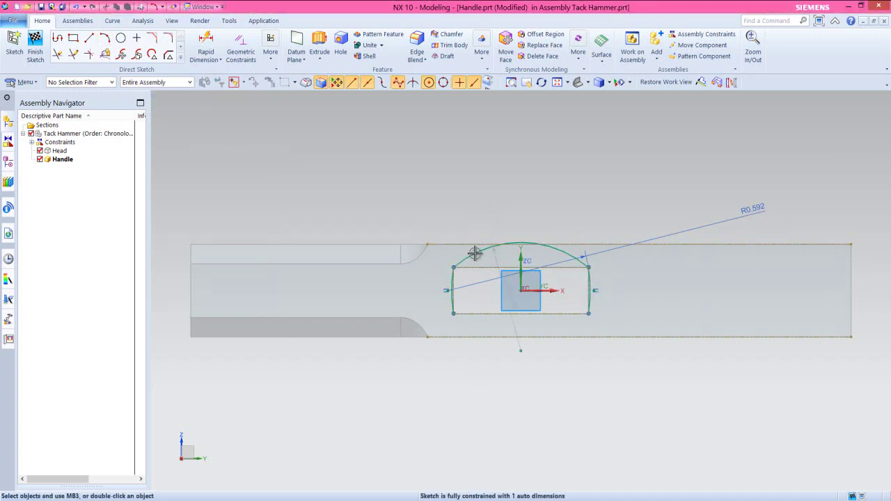
Make the upper arc tangent to the head's projected upper outer edge.
{"action": "left_click", "coordinate": [473, 252]}
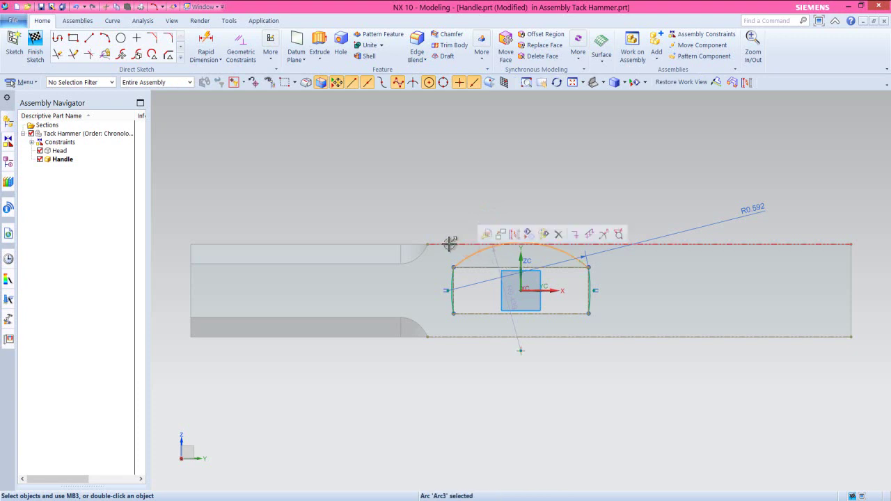
{"action": "left_click", "coordinate": [449, 244]}
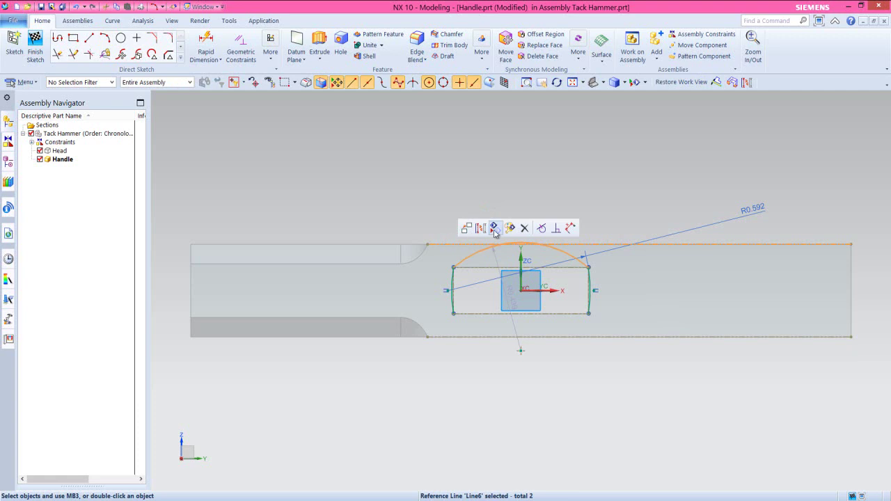
{"action": "left_click", "coordinate": [541, 228]}
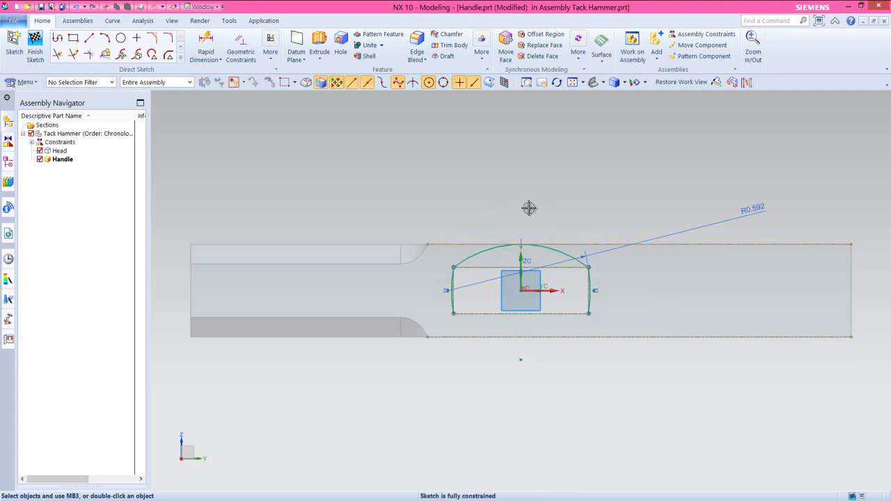
Draw a downward-bulging arc of about 0.534 in radius between the slot rectangle's two lower corners.
{"action": "left_click", "coordinate": [104, 38]}
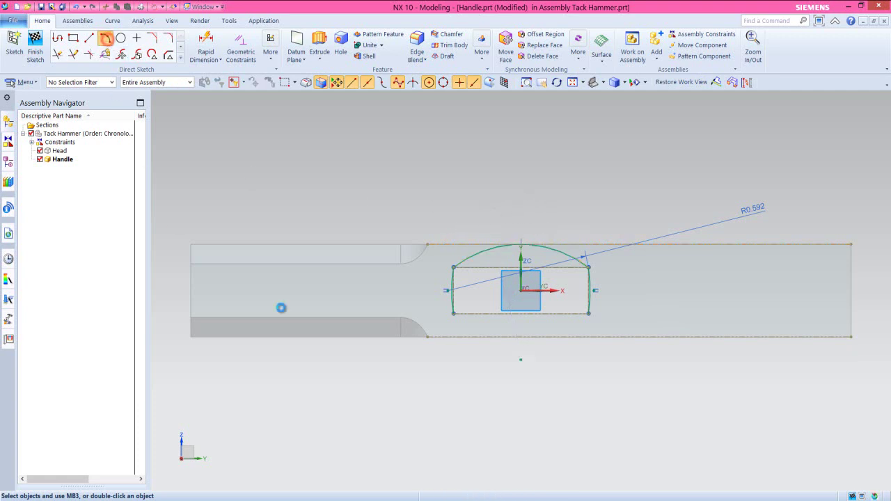
{"action": "left_click", "coordinate": [453, 314]}
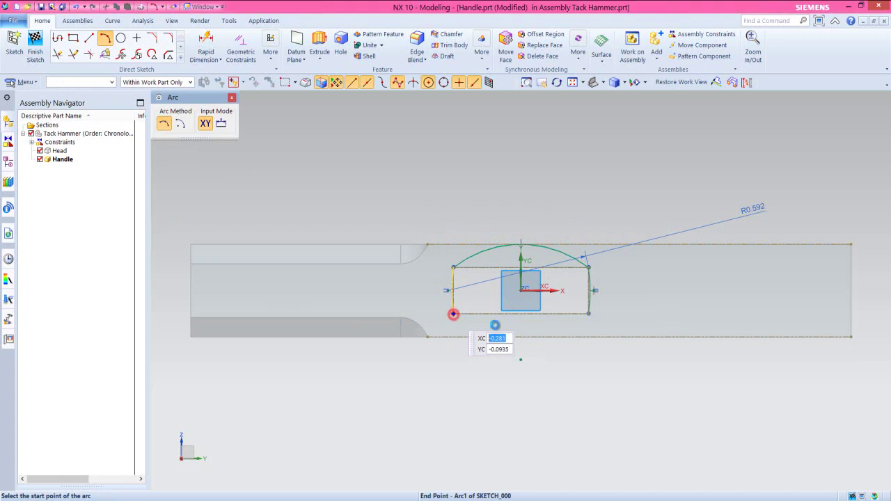
{"action": "left_click", "coordinate": [589, 314]}
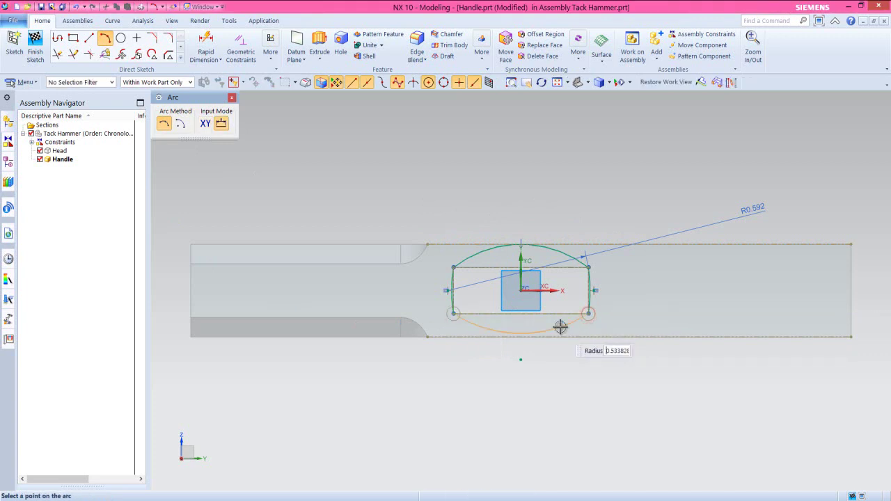
{"action": "left_click", "coordinate": [561, 327]}
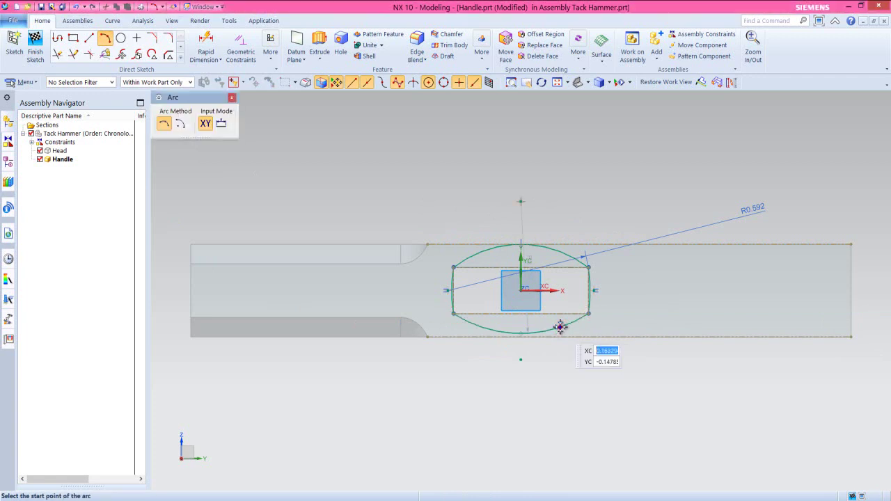
{"action": "key", "text": "Escape"}
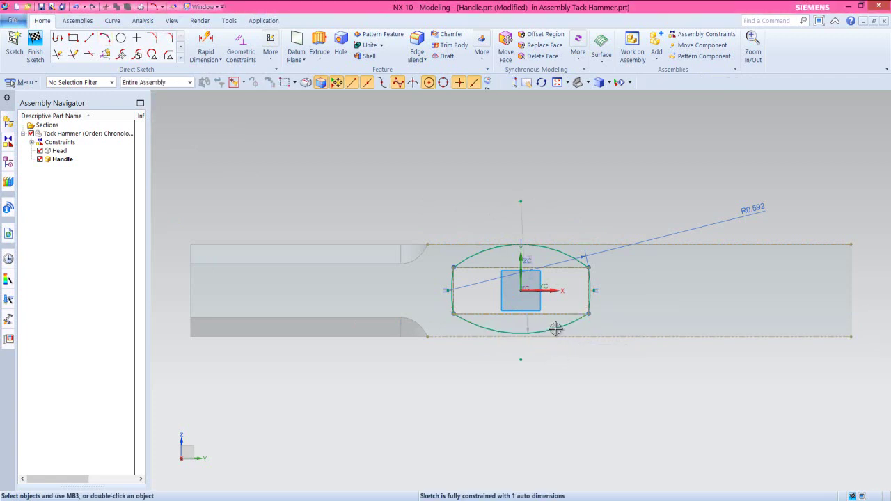
Make the lower arc tangent to the head's projected lower outer edge and finish the handle profile sketch.
{"action": "left_click", "coordinate": [556, 328]}
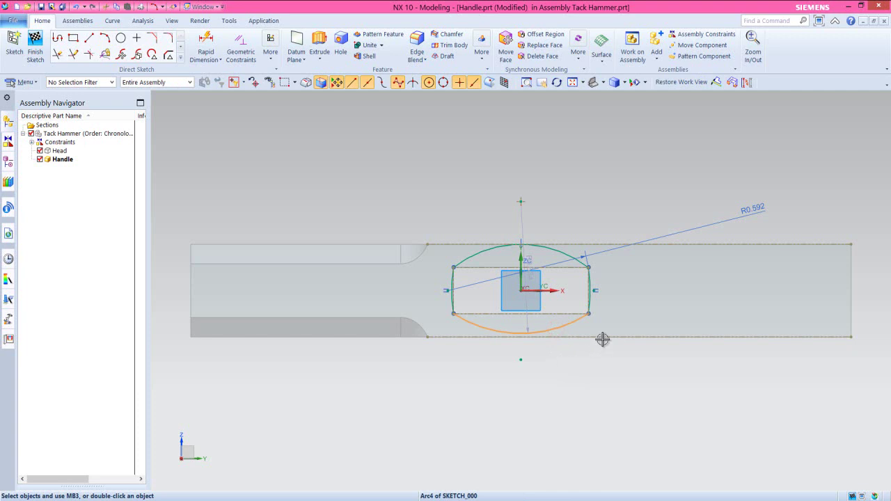
{"action": "left_click", "coordinate": [502, 338]}
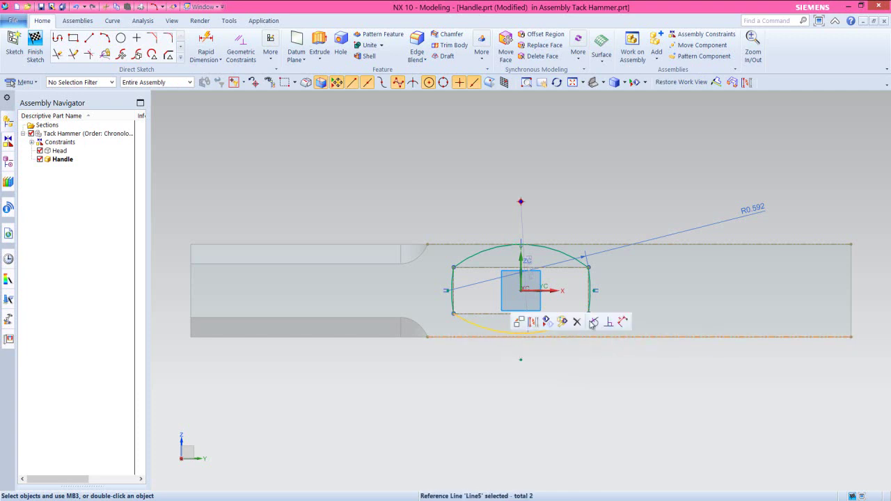
{"action": "left_click", "coordinate": [594, 321]}
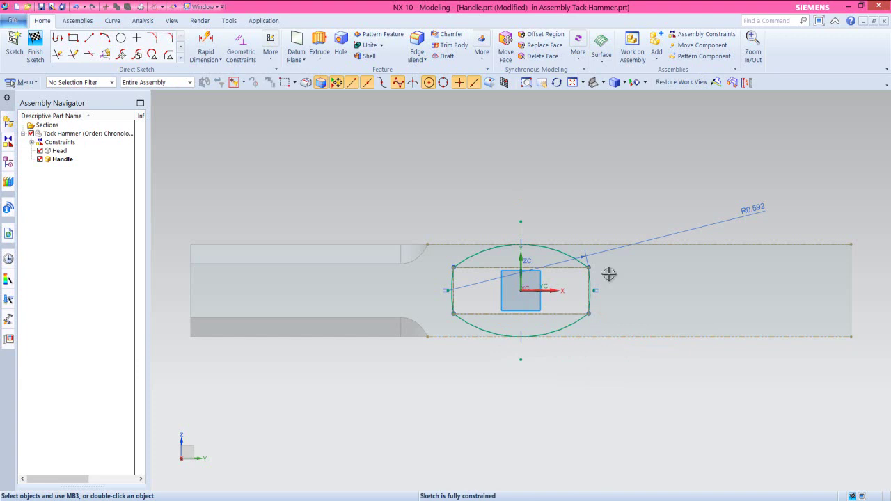
{"action": "right_click", "coordinate": [601, 189]}
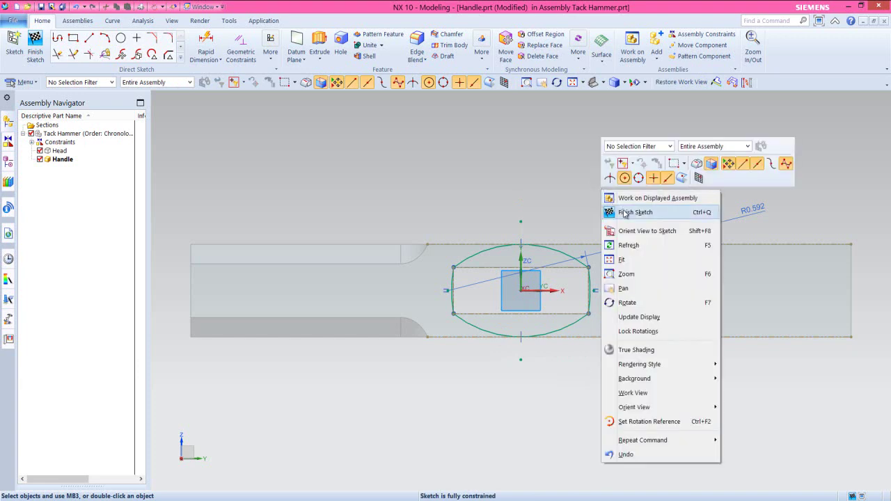
{"action": "left_click", "coordinate": [623, 212]}
Extrude the connected four-arc profile 5.625 in outward from the head to form the handle body, and save the part.
{"action": "left_click", "coordinate": [603, 82]}
{"action": "left_click", "coordinate": [621, 98]}
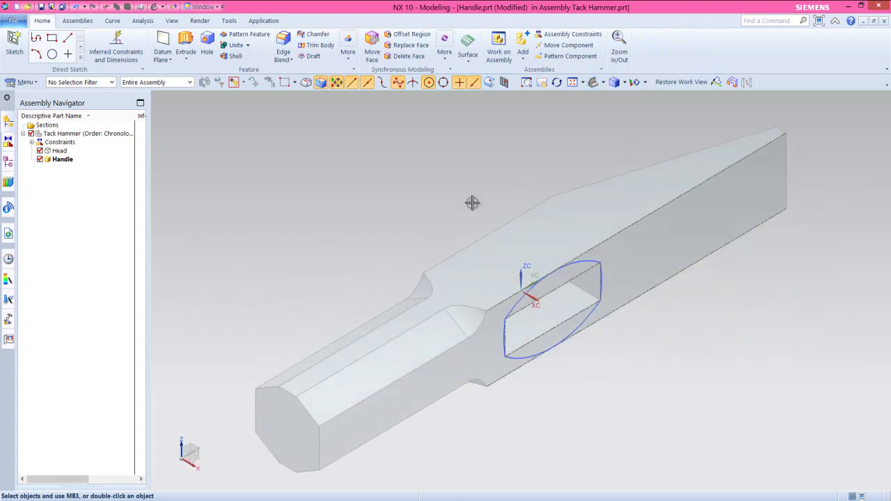
{"action": "left_click", "coordinate": [414, 213]}
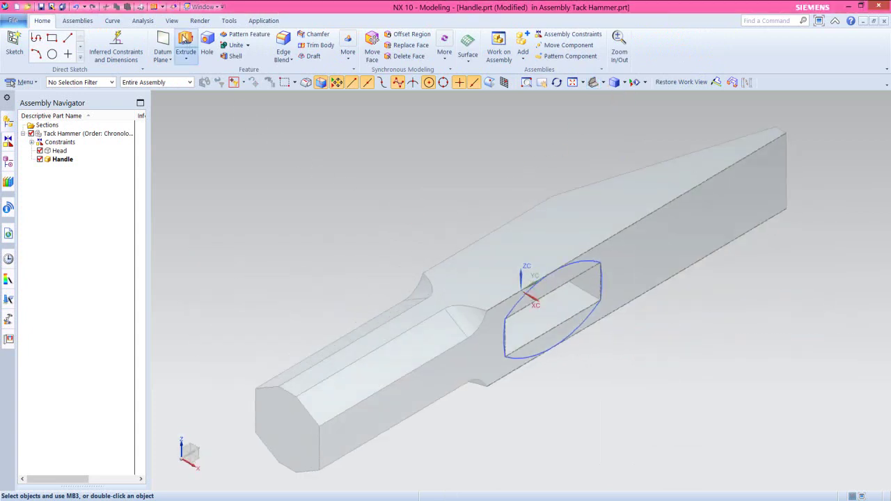
{"action": "left_click", "coordinate": [185, 42]}
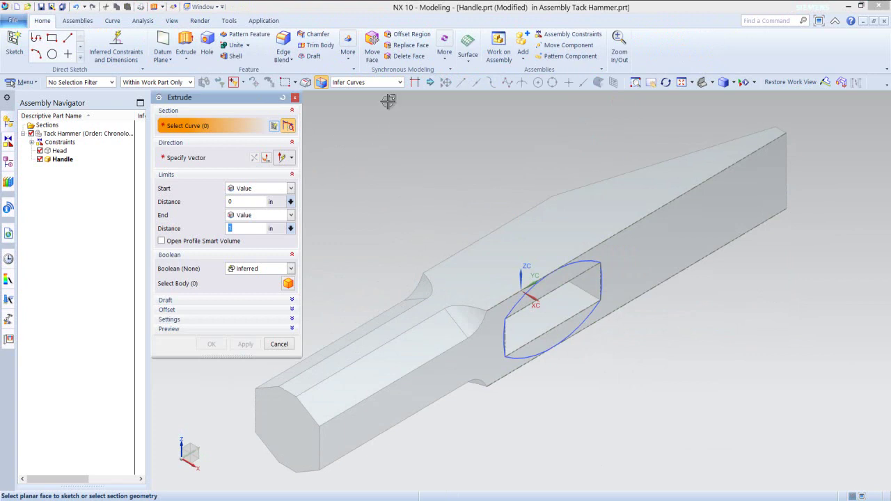
{"action": "left_click", "coordinate": [400, 82]}
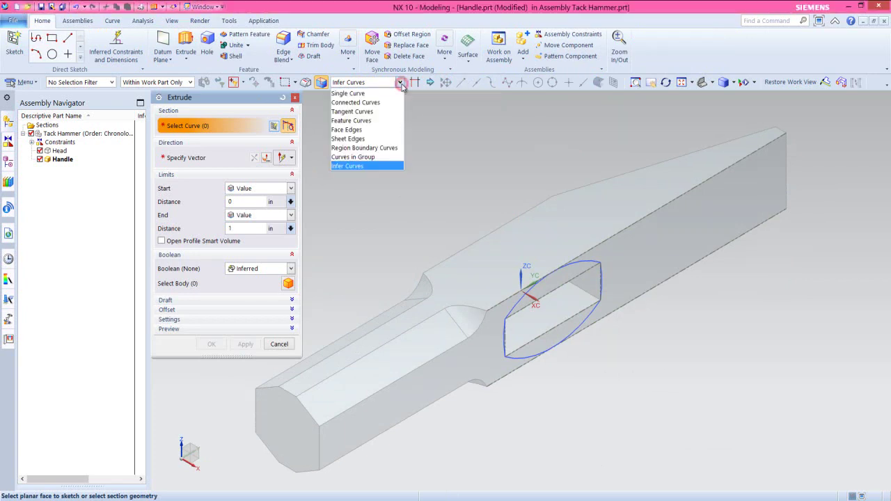
{"action": "left_click", "coordinate": [368, 101]}
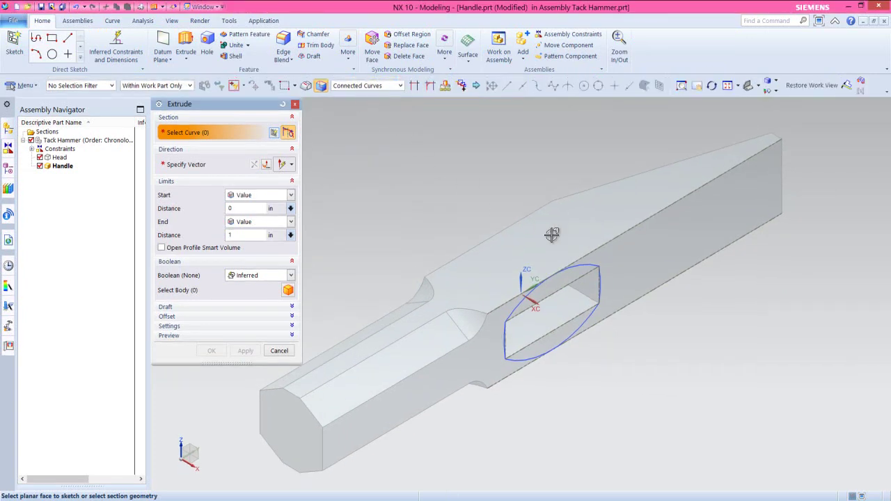
{"action": "left_click", "coordinate": [588, 260]}
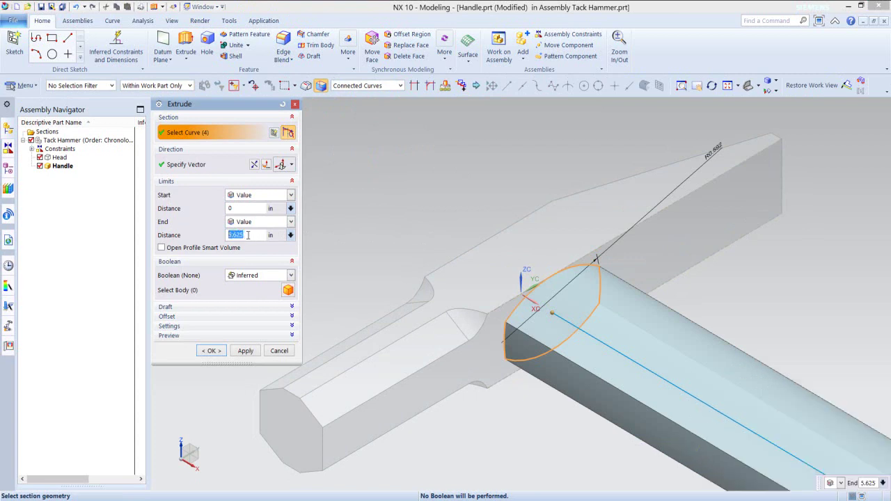
{"action": "left_click", "coordinate": [222, 352]}
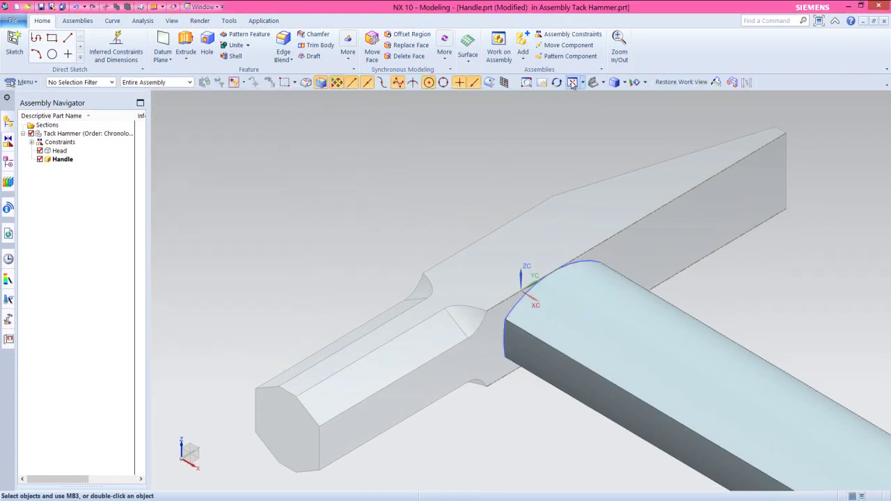
{"action": "left_click", "coordinate": [571, 83]}
{"action": "key", "text": "ctrl+s"}
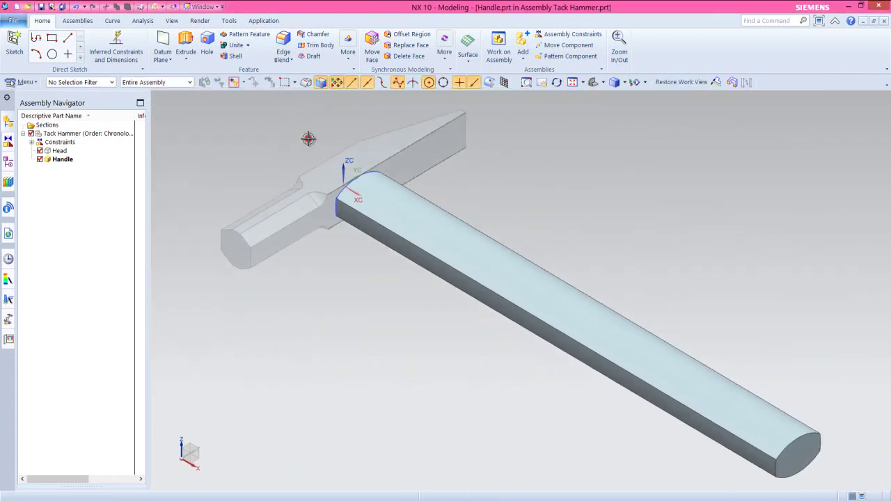
Rotate the view 90° about the vertical axis to examine the handle's end face at the head's slot, and show the handle's model history.
{"action": "left_click", "coordinate": [180, 441]}
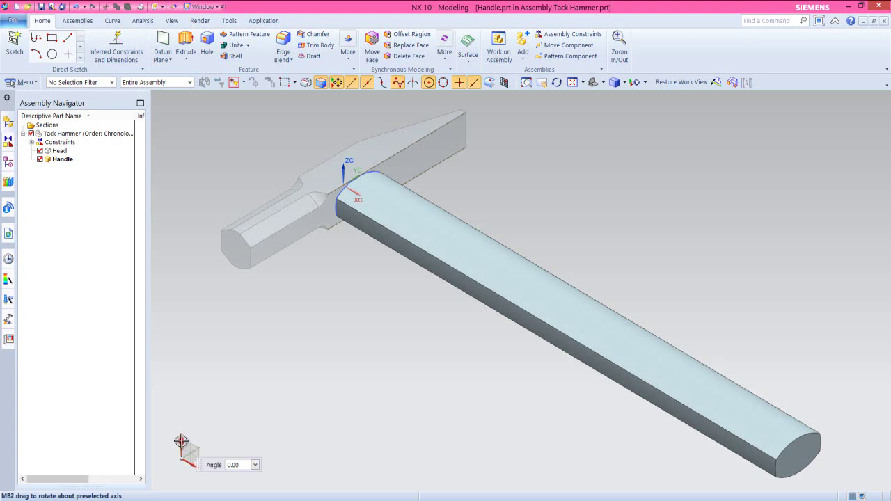
{"action": "type", "text": "9"}
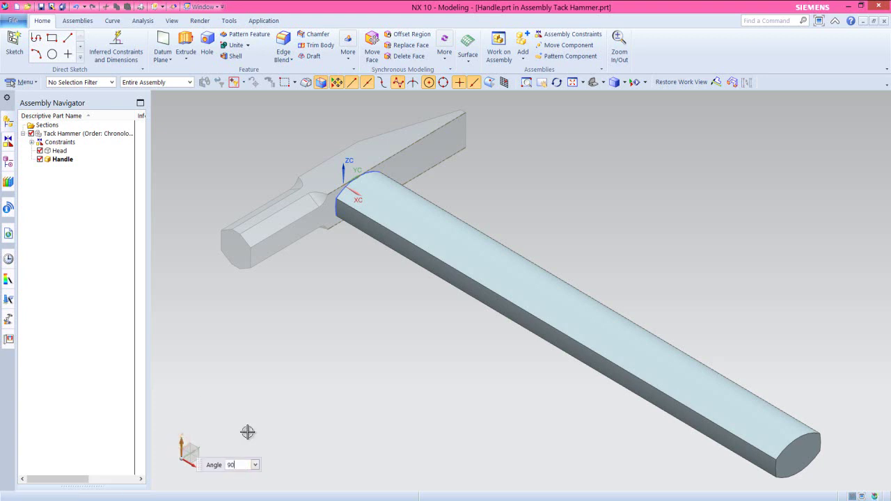
{"action": "type", "text": "0"}
{"action": "key", "text": "Return"}
{"action": "left_click", "coordinate": [233, 355]}
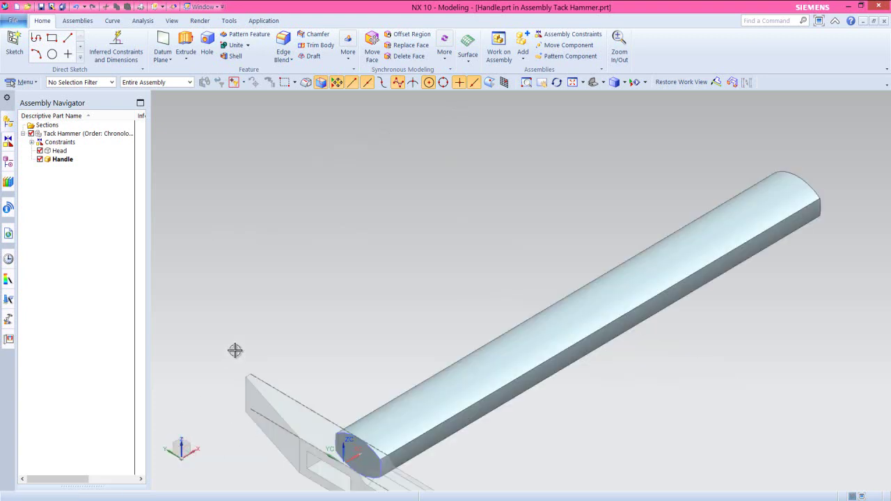
{"action": "middle_click_drag", "start_coordinate": [532, 103], "coordinate": [274, 410]}
{"action": "scroll", "coordinate": [293, 414], "scroll_direction": "up", "scroll_amount": 2}
{"action": "scroll", "coordinate": [293, 414], "scroll_direction": "up", "scroll_amount": 2}
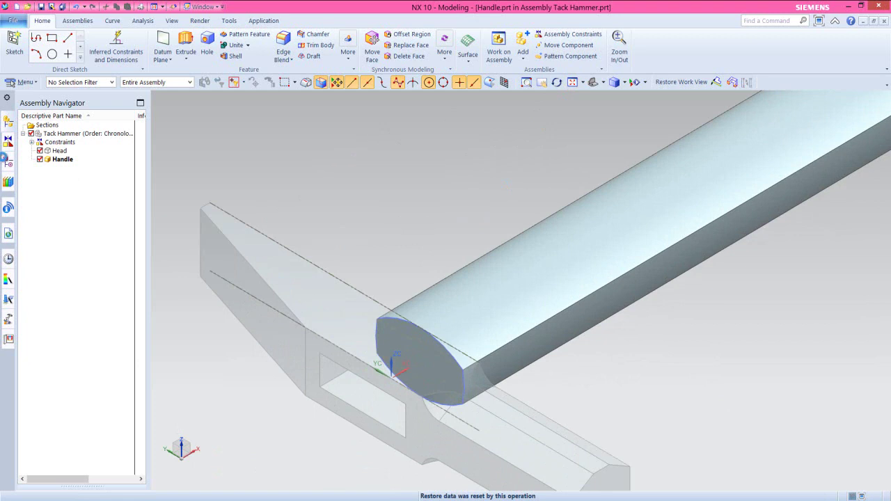
{"action": "left_click", "coordinate": [5, 160]}
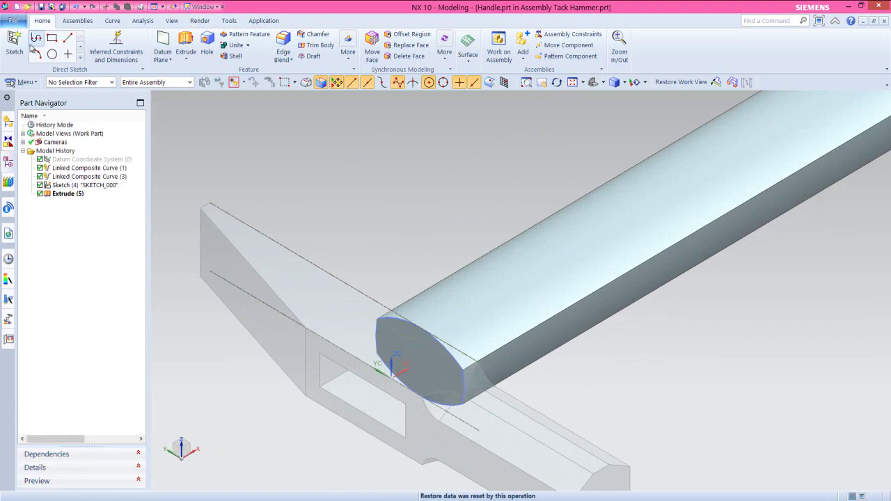